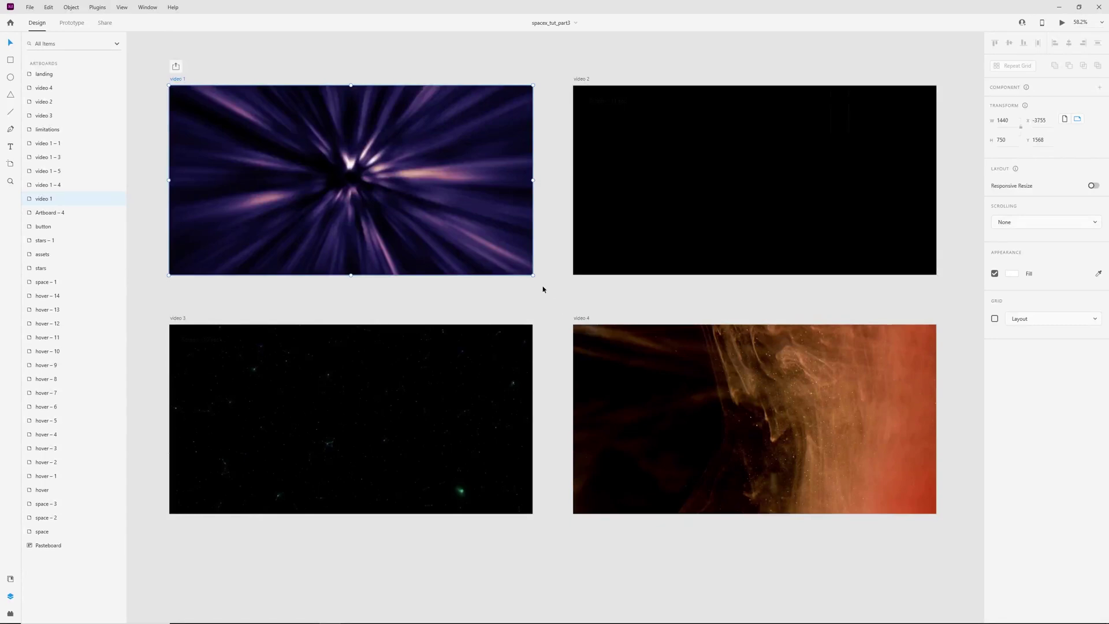
Preview the video 1, video 2, video 3 and video 4 artboards one after another, closing the preview each time
key("ctrl+Return")
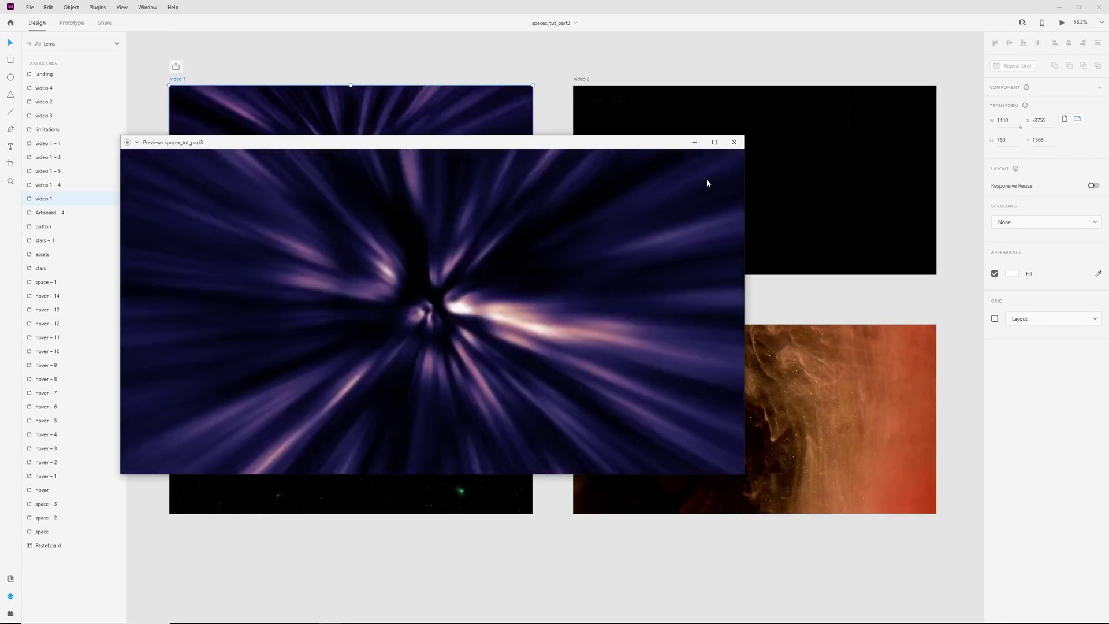
left_click(735, 145)
left_click(584, 79)
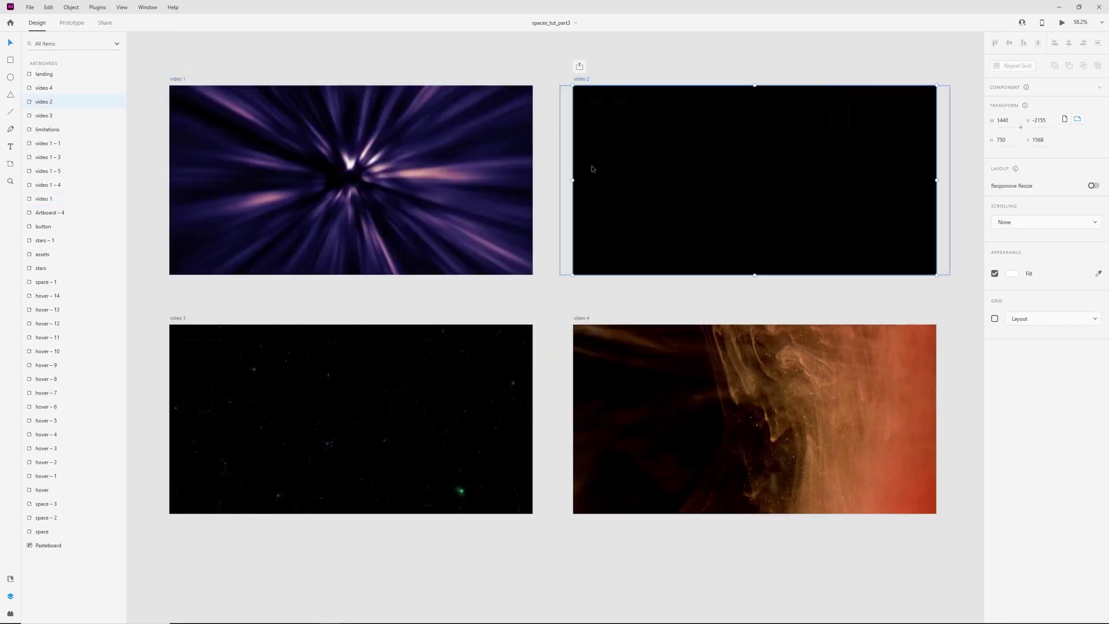
key("ctrl+Return")
left_click(734, 142)
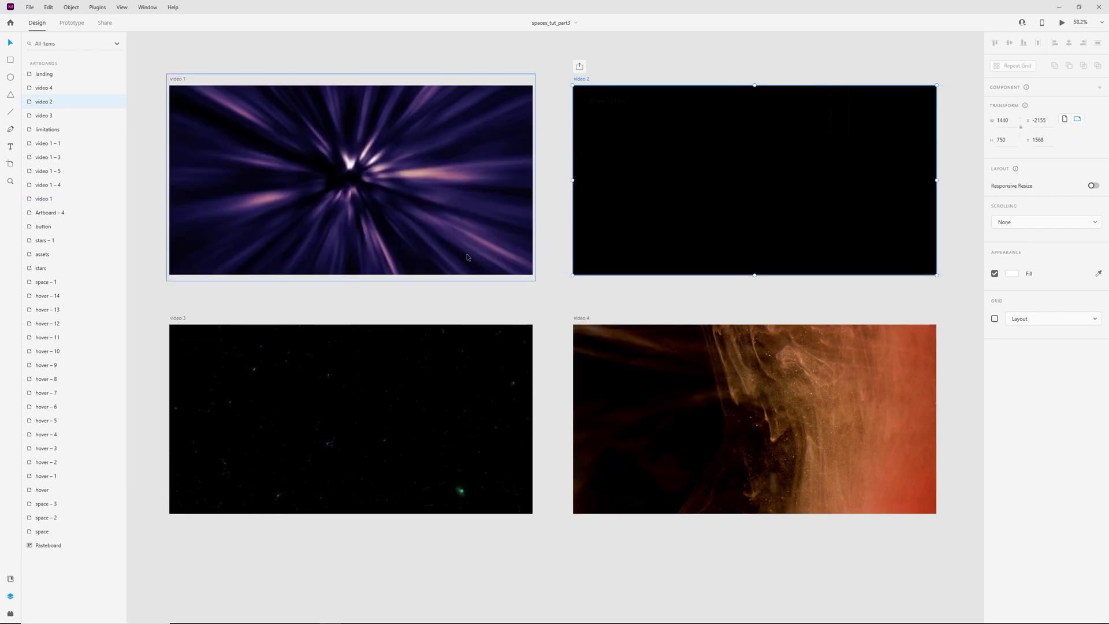
left_click(179, 318)
key("ctrl+Return")
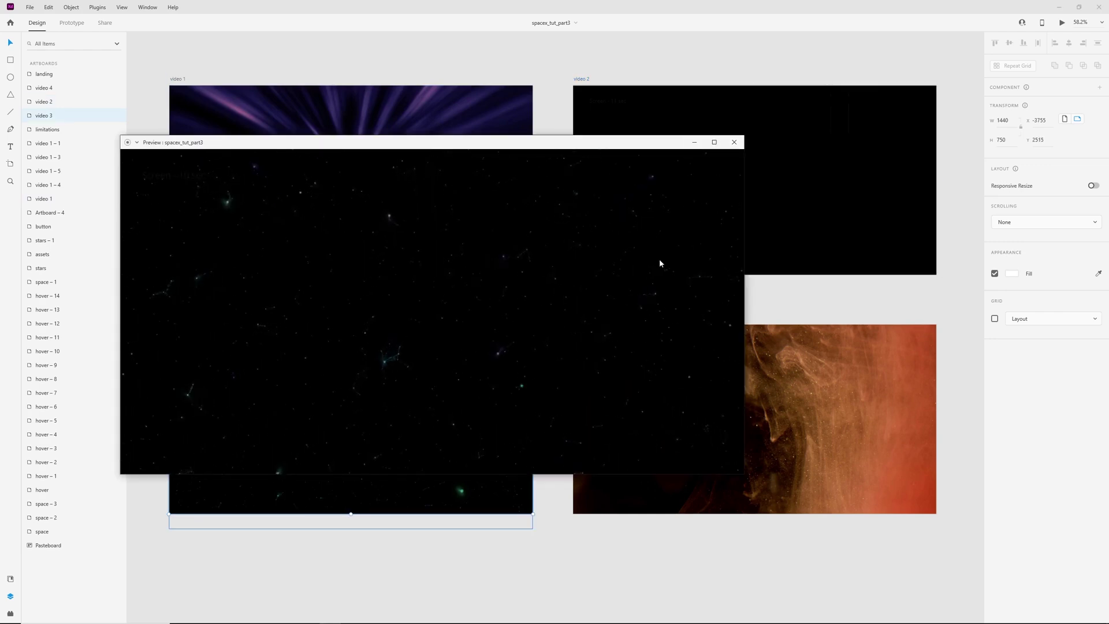
left_click(734, 142)
left_click(581, 318)
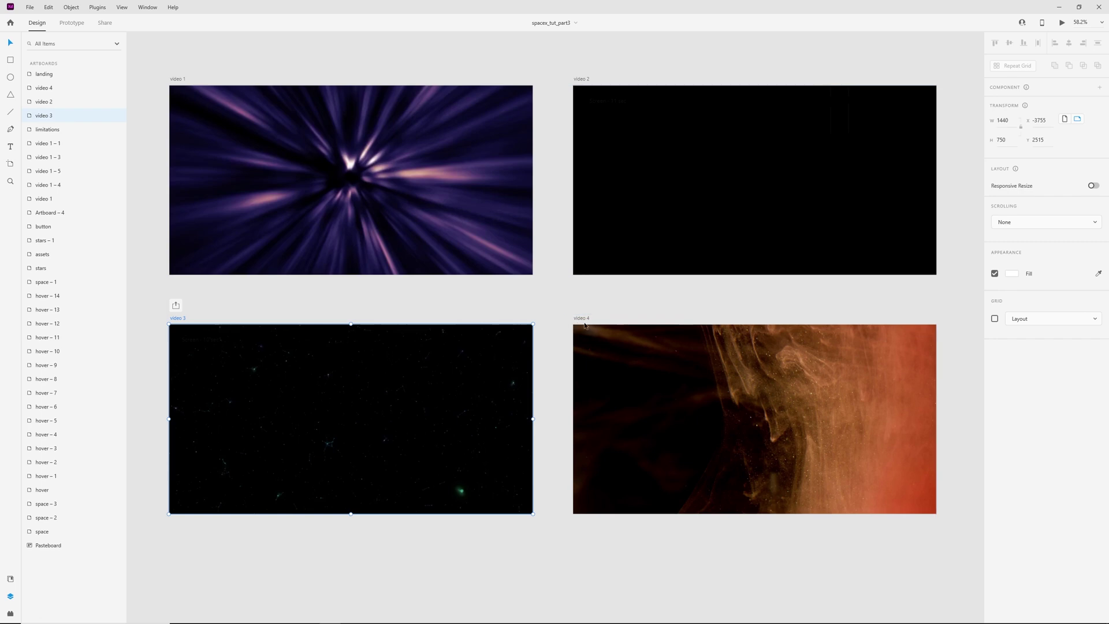
key("ctrl+Return")
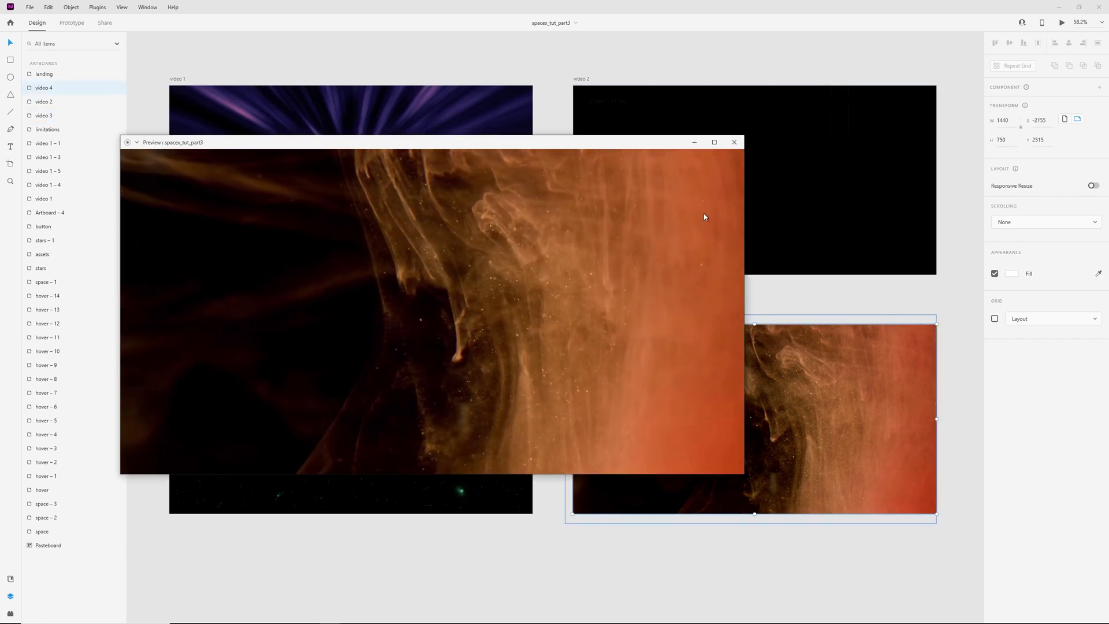
left_click(734, 142)
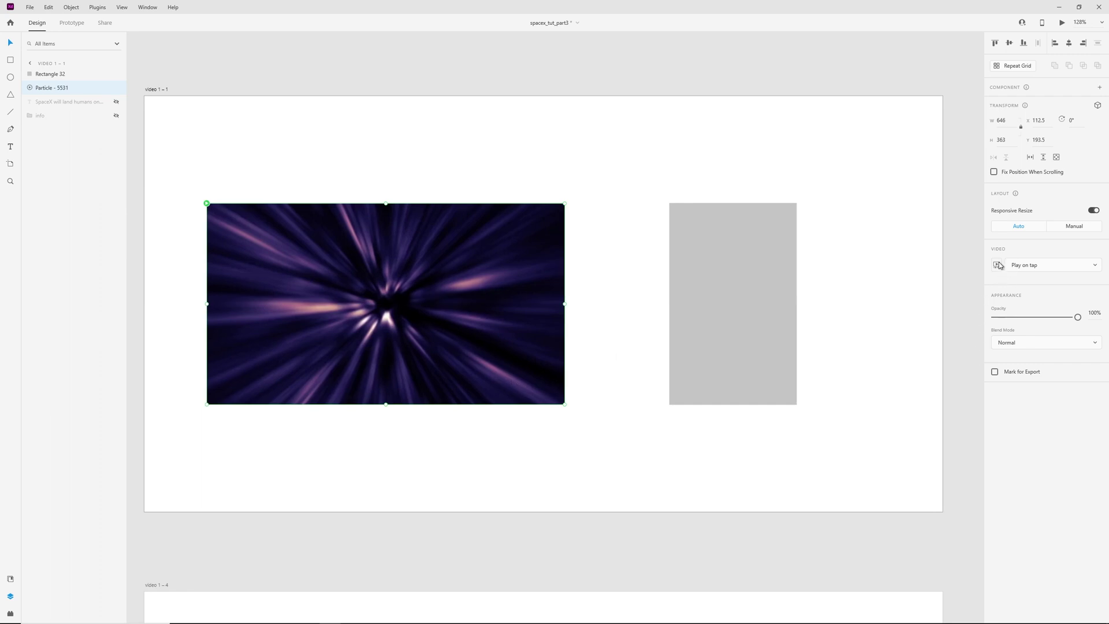
Examine the available playback modes and the loop playback setting of the particle video on the video 1 – 1 artboard
left_click(1068, 270)
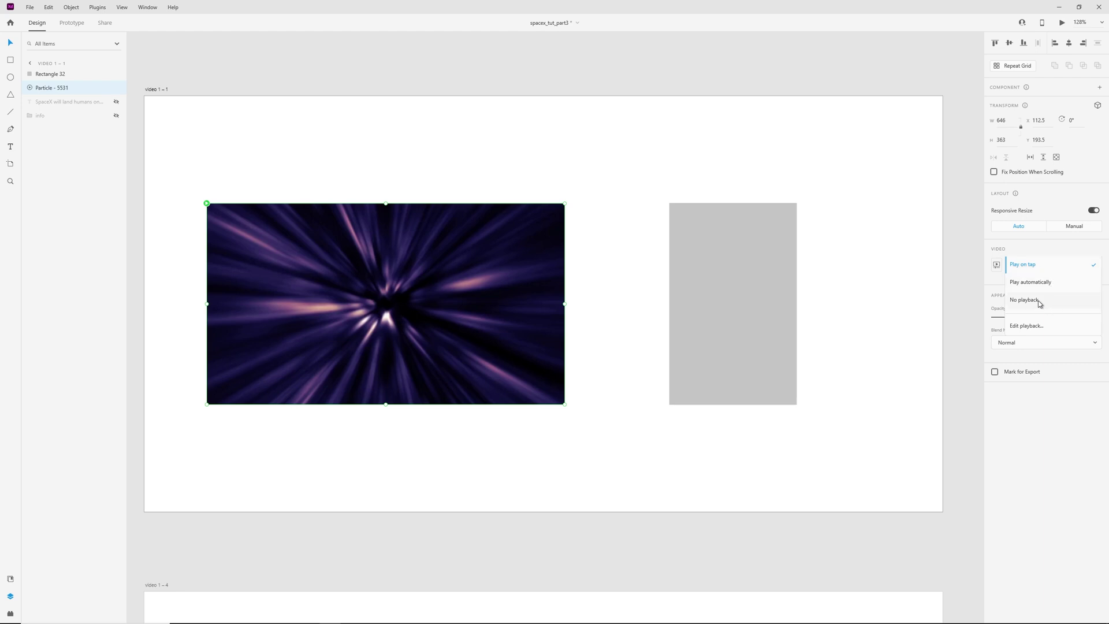
left_click(1017, 245)
left_click(998, 266)
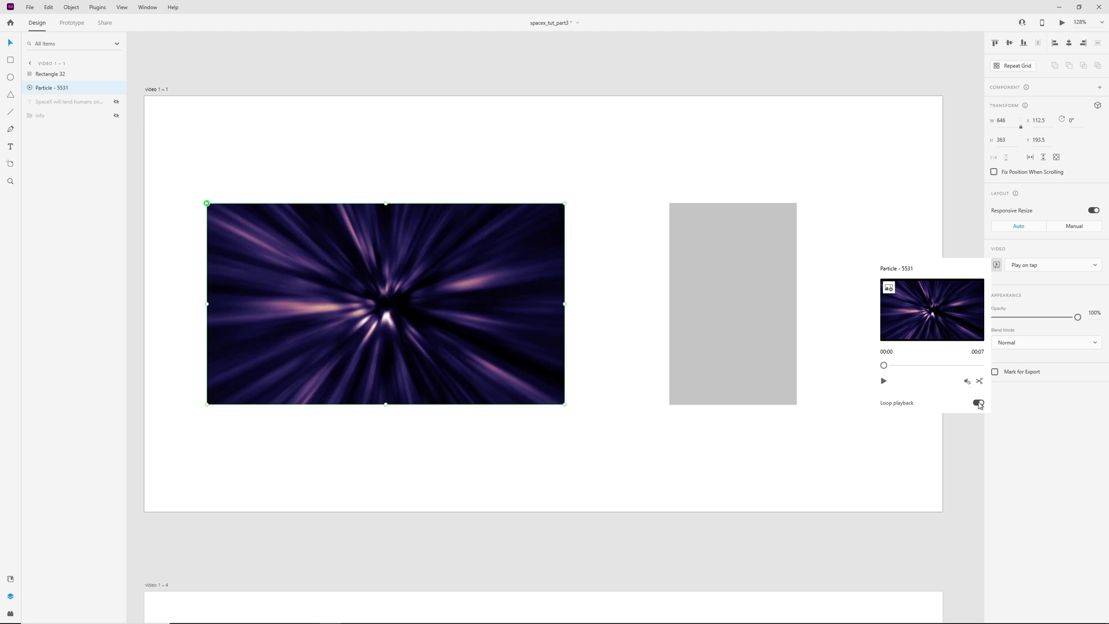
left_click(1050, 434)
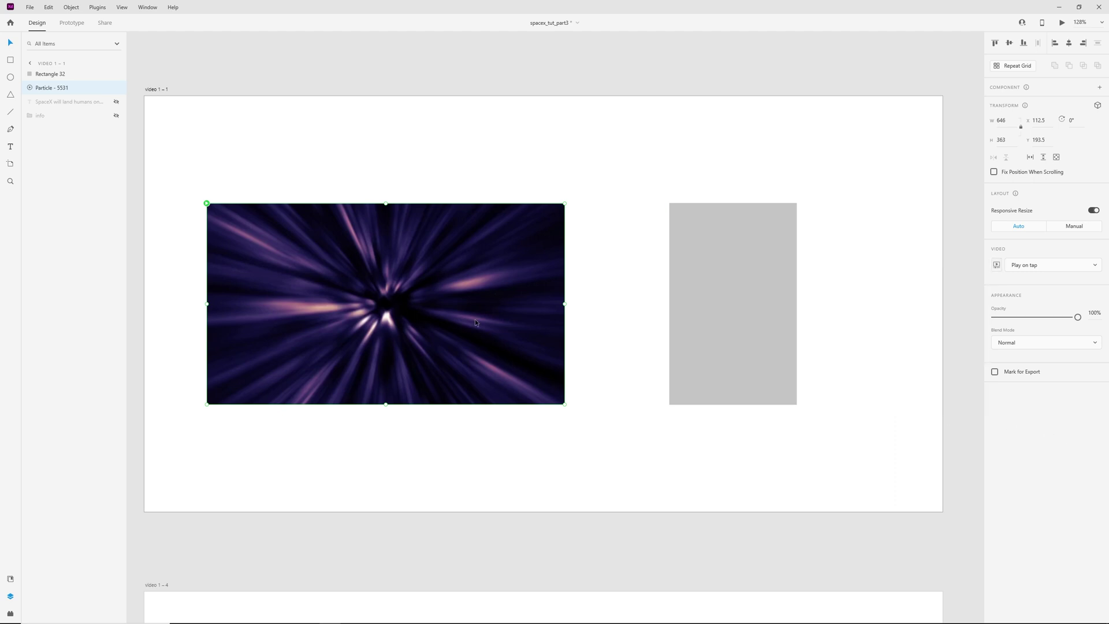
Preview the video 1 – 1 artboard and play its particle video by tapping it
key("ctrl+Return")
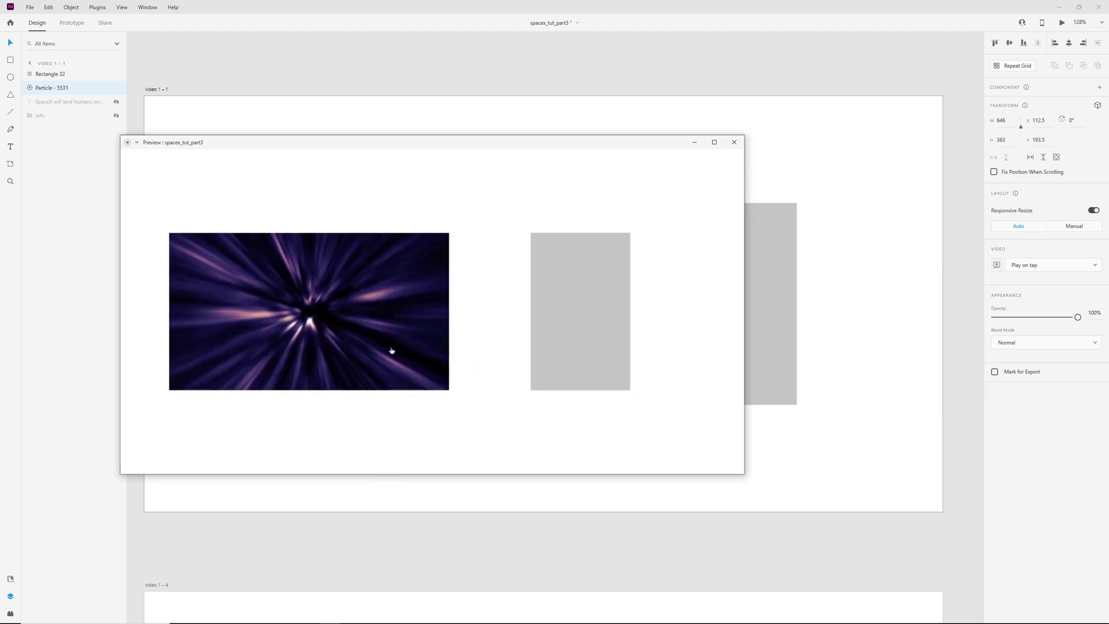
left_click(391, 350)
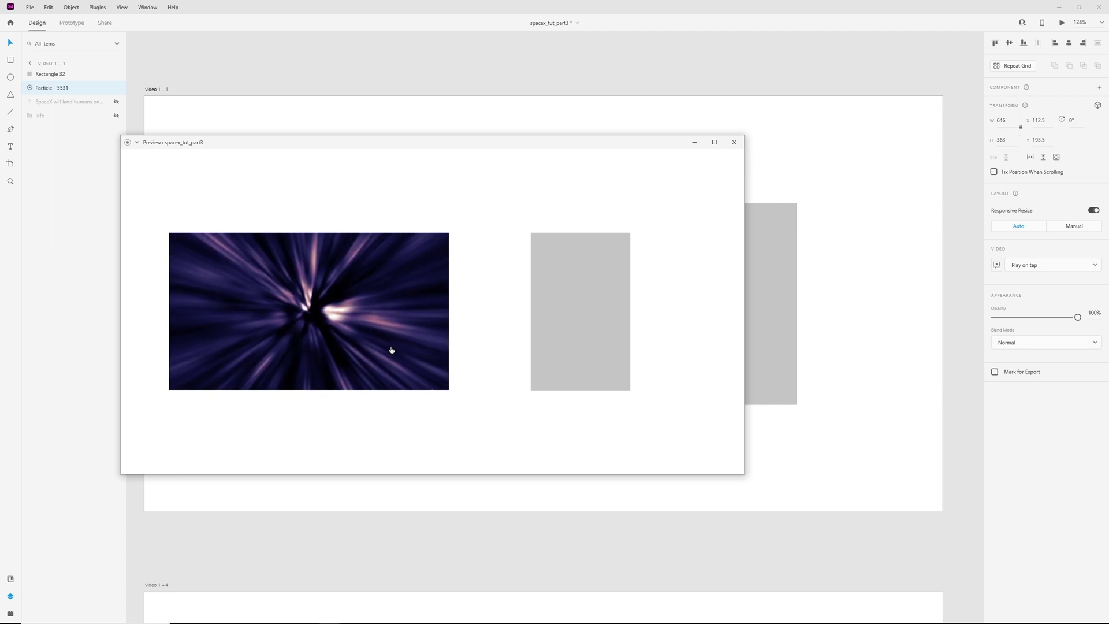
left_click(734, 142)
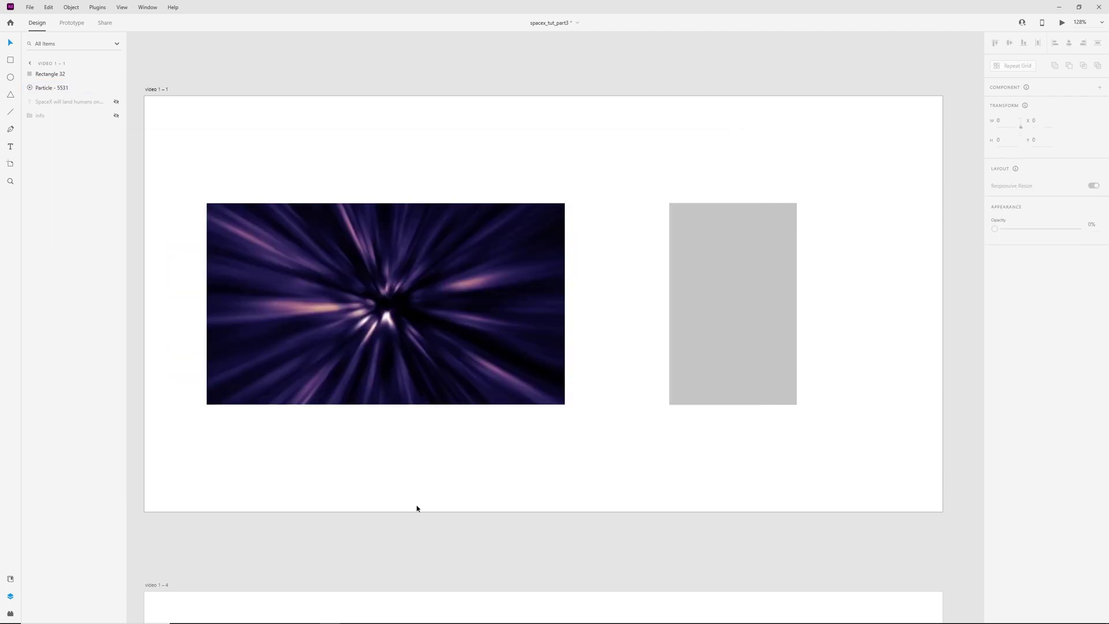
Place a copy of the particle video over the grey rectangle and mask it with the rectangle's shape
left_click(395, 370)
left_click_drag(387, 363, 709, 345)
left_click(715, 337, "shift")
key("ctrl+shift+m")
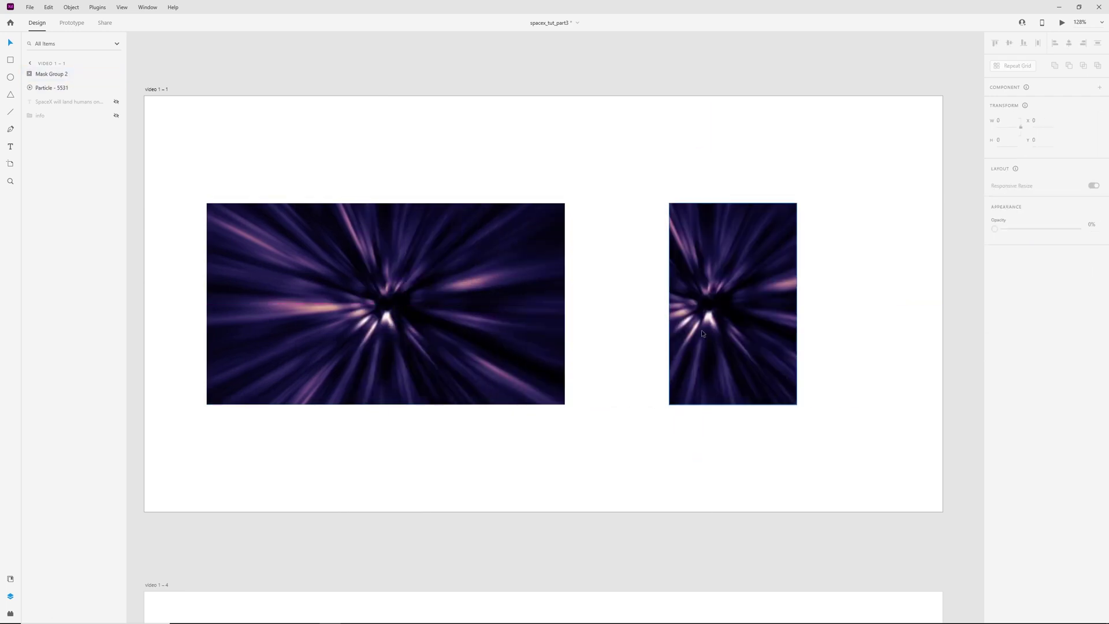
Centre the video within the mask and reshape the mask into a horizontal 260 × 180 rectangle with a corner radius of 37
double_click(702, 329)
left_click_drag(714, 329, 731, 329)
left_click(75, 88)
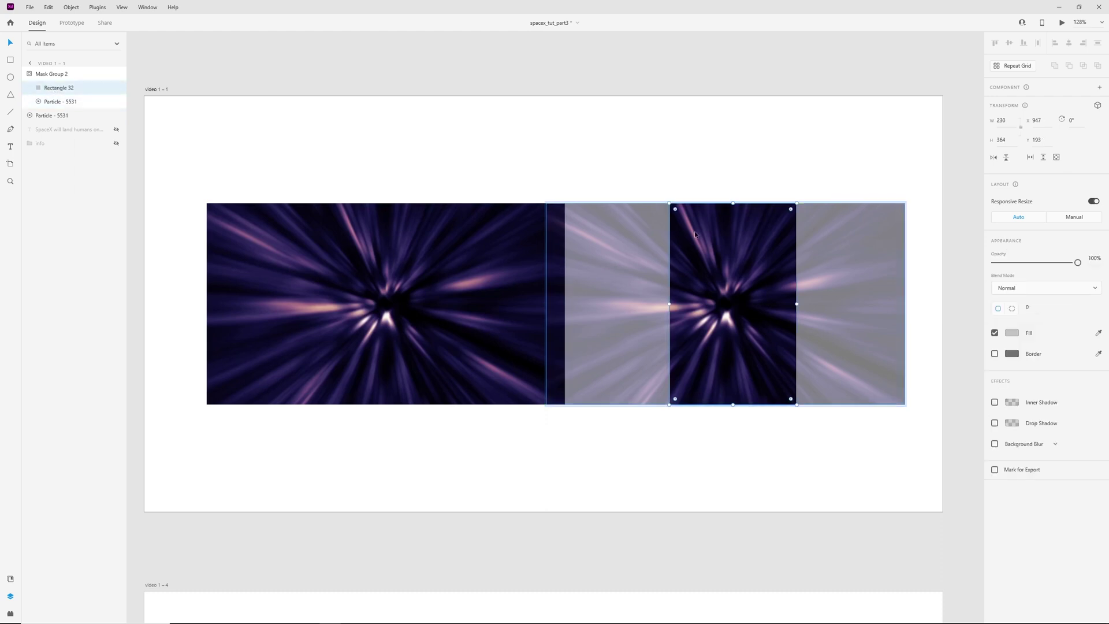
left_click_drag(799, 203, 789, 237)
left_click_drag(1031, 307, 1020, 270)
left_click_drag(799, 377, 686, 314)
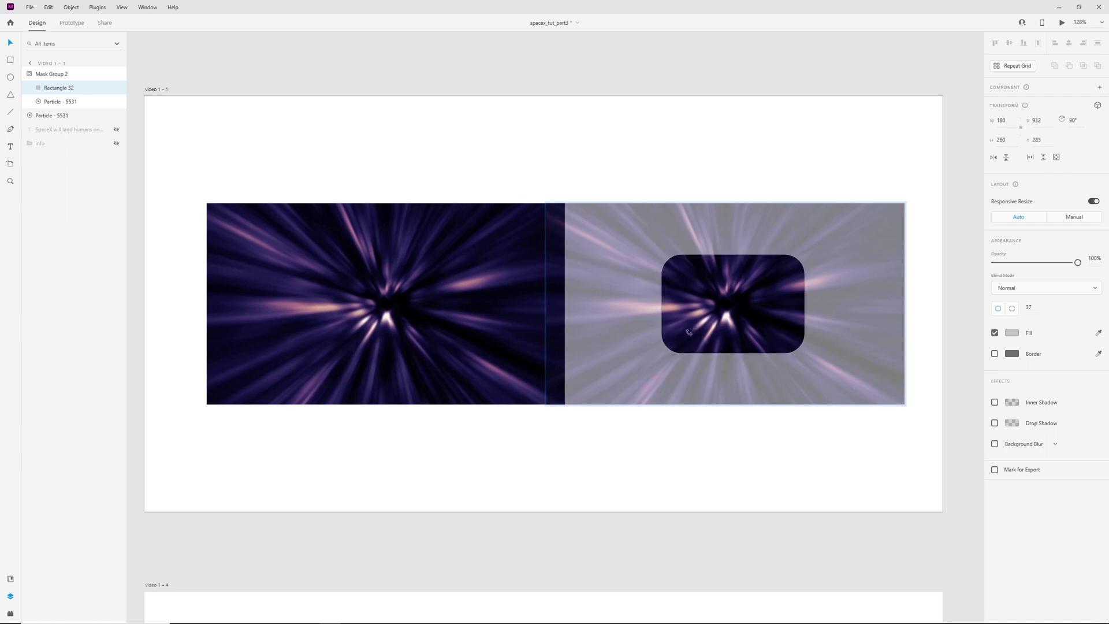
left_click(626, 483)
Preview the rounded masked video beside the unmasked one on the video 1 – 1 artboard
left_click(682, 309)
key("ctrl+Return")
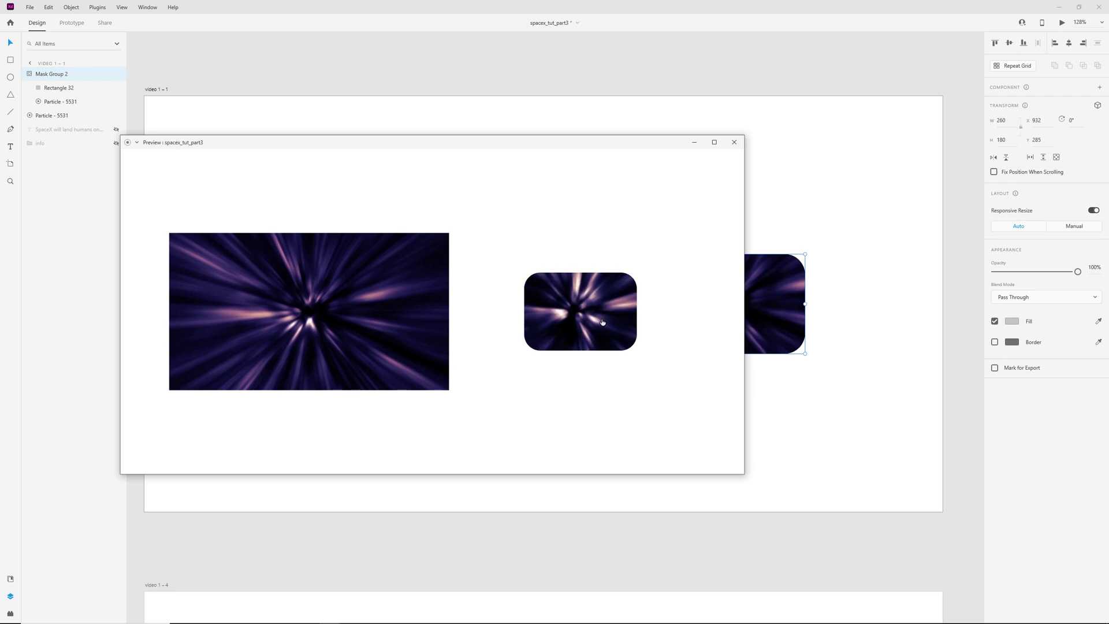
left_click(402, 313)
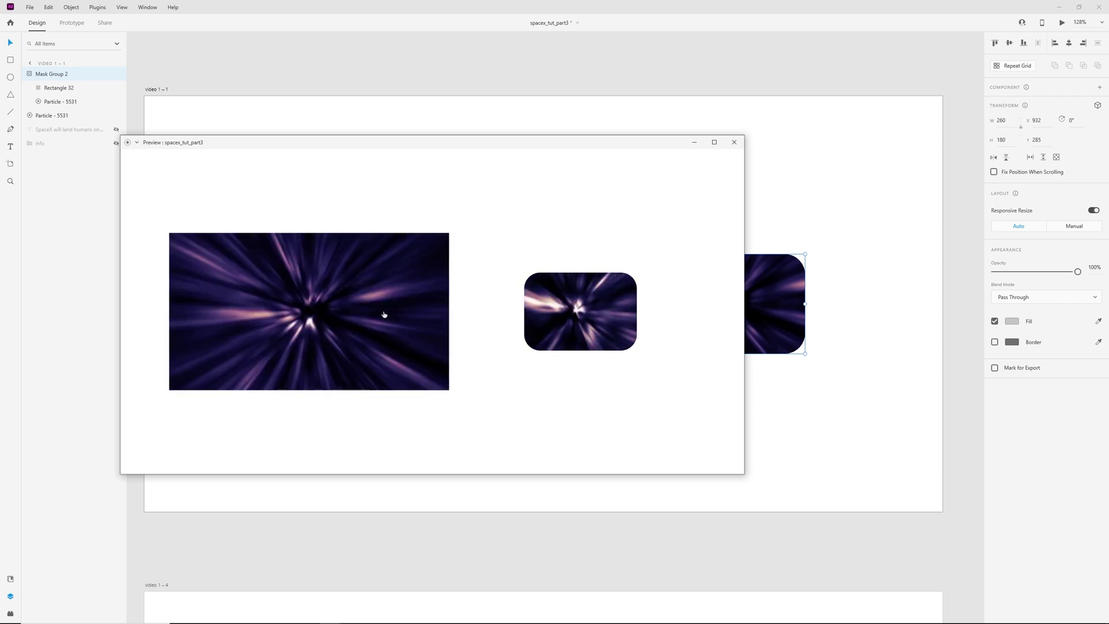
left_click(735, 143)
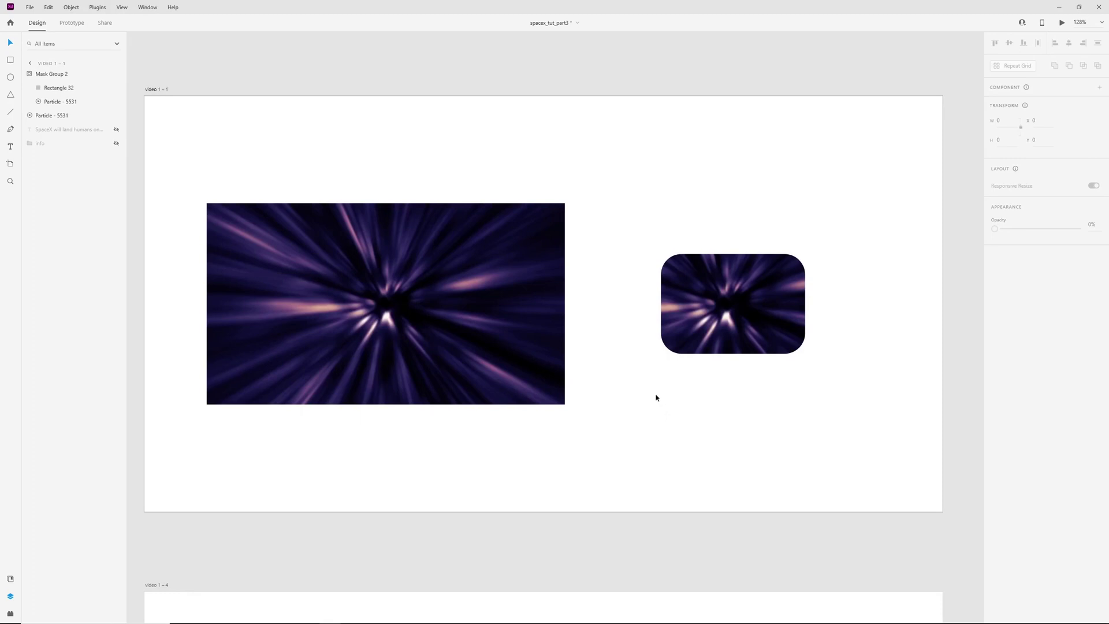
Copy the rounded masked video group from video 1 – 1 and paste it into the video 1 – 4 artboard
scroll(648, 376, "down", 5)
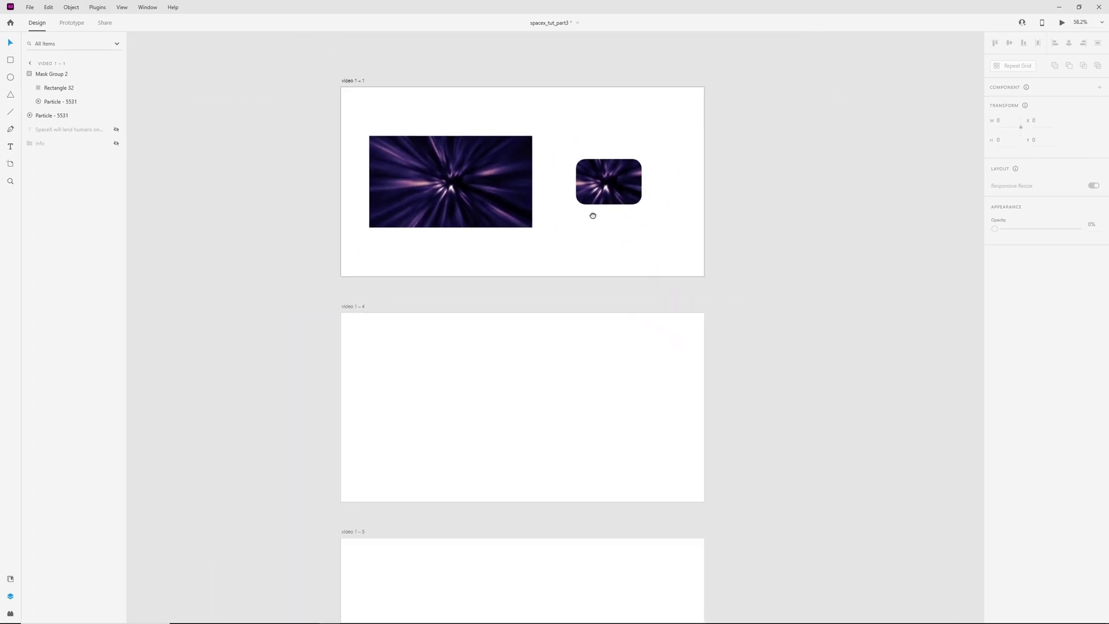
scroll(593, 218, "up", 1)
left_click(618, 176)
left_click(282, 340)
key("ctrl+v")
Enlarge the pasted group's mask rectangle to 756 × 750 at the artboard's right edge and set its corner radius to 0
left_click(30, 74)
left_click(58, 88)
left_click_drag(656, 437, 738, 342)
left_click(1035, 307)
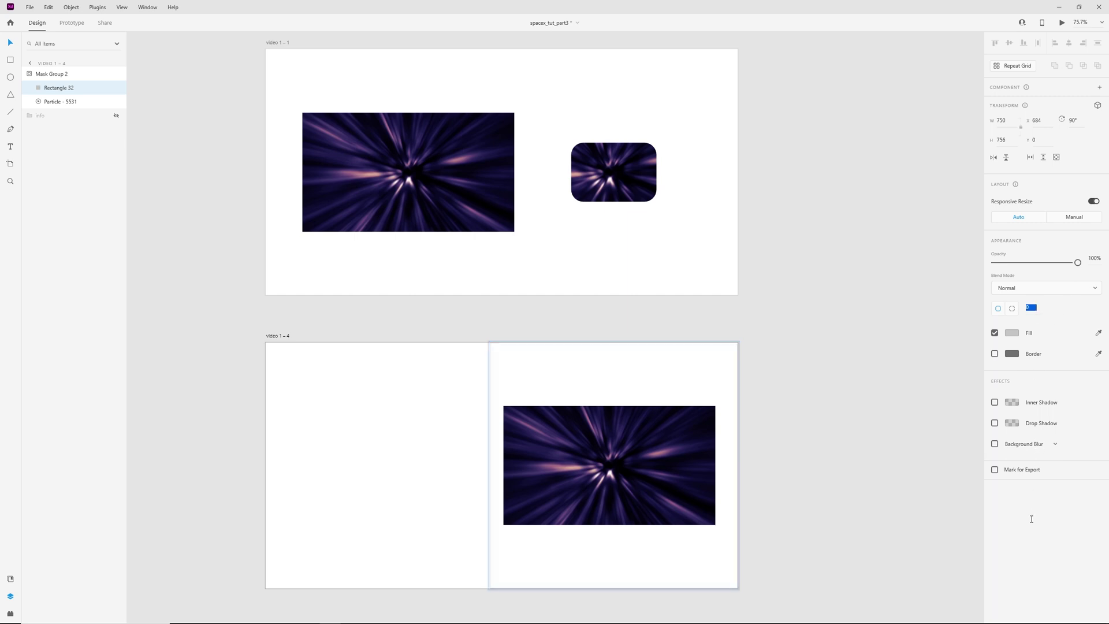
Enlarge the particle video inside the video 1 – 4 mask to about 1404 × 789 so it fills the mask
left_click(713, 411)
left_click_drag(717, 405, 840, 302)
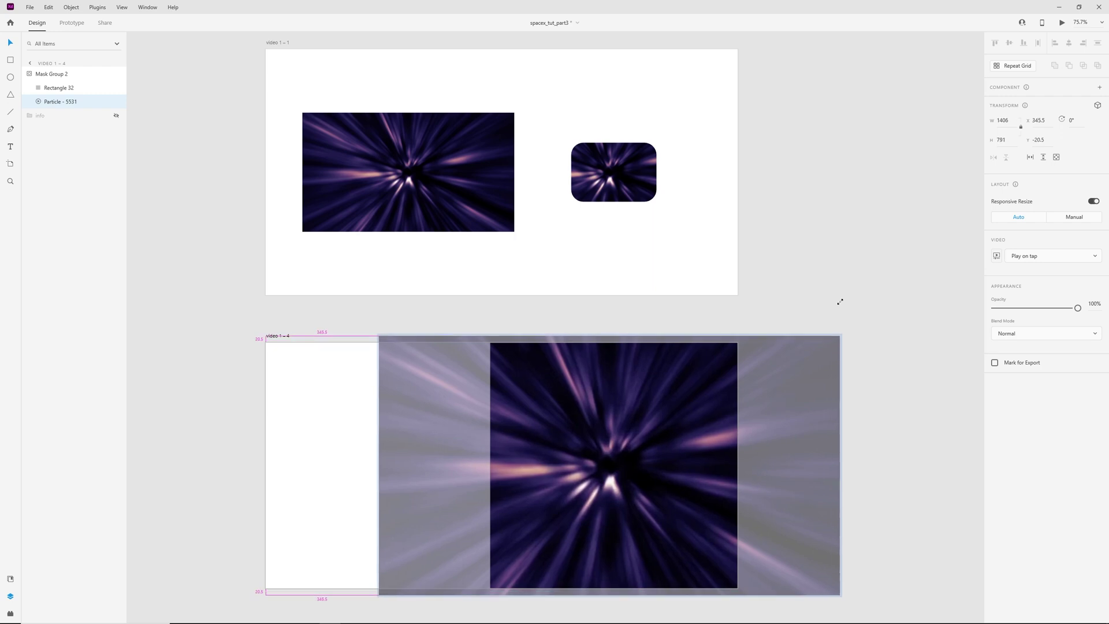
left_click(418, 314)
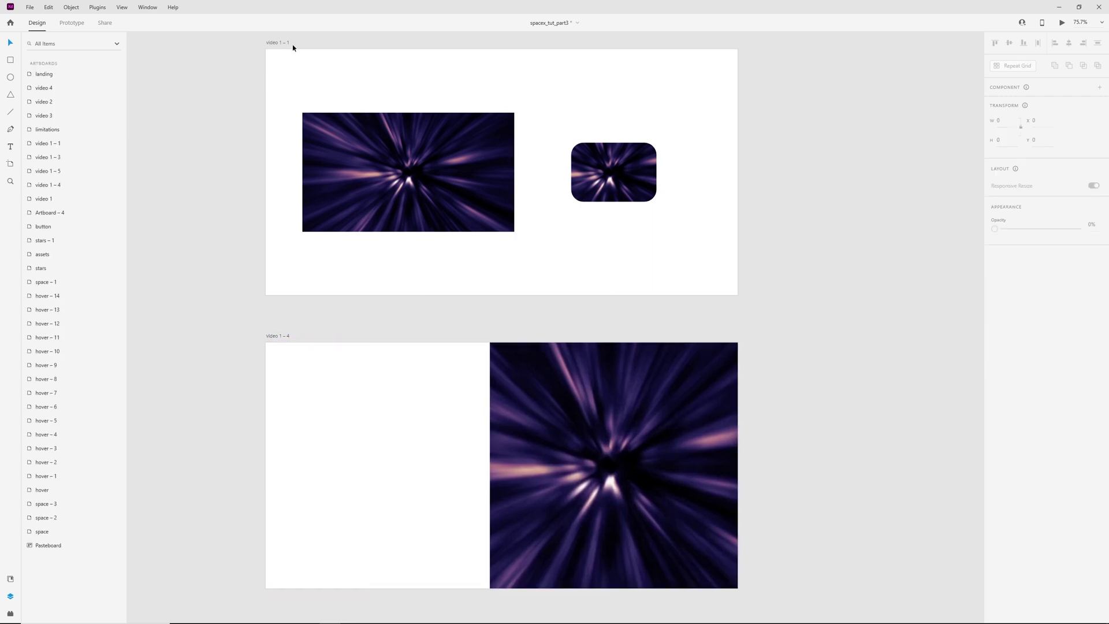
Link the video 1 – 1 artboard to video 1 – 4 with a 2 s Ease In-Out Auto-Animate on tap, and preview the transition
left_click(275, 43)
key("ctrl+2")
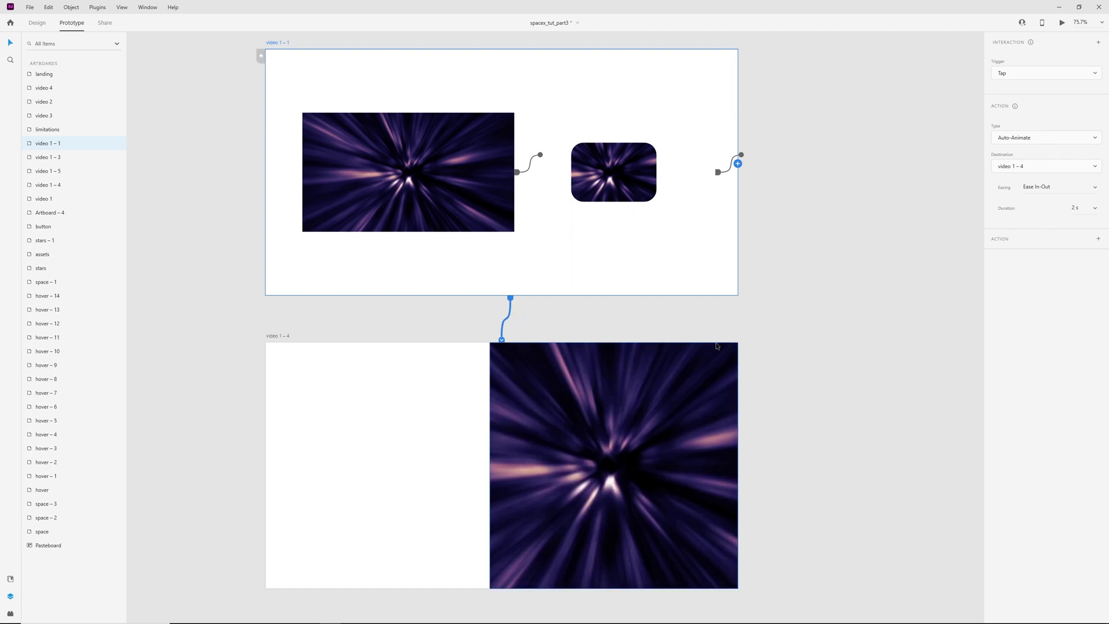
key("ctrl+Return")
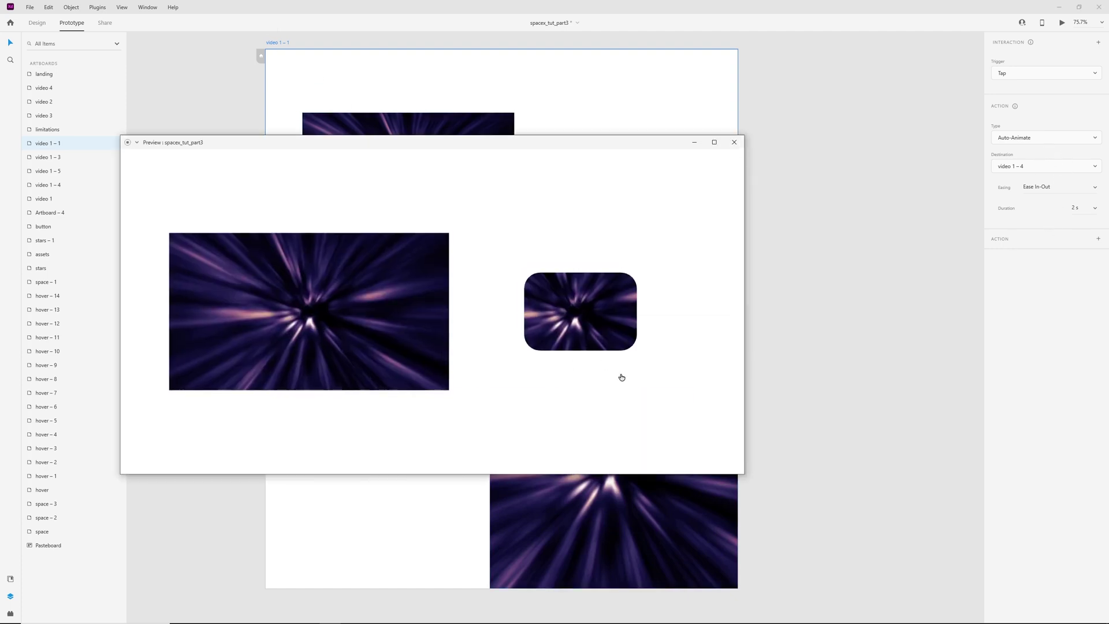
left_click(598, 324)
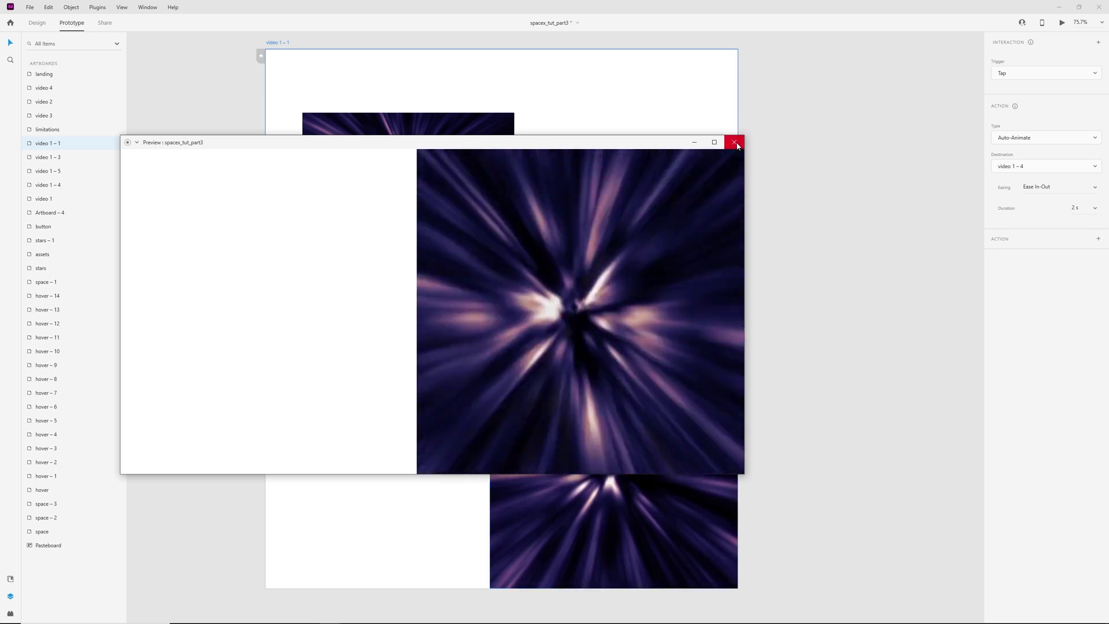
left_click(734, 143)
Copy the masked video group from video 1 – 4 and paste it into the video 1 – 5 artboard
key("ctrl+1")
scroll(770, 483, "down", 5)
left_click(568, 183)
left_click(253, 298)
key("ctrl+v")
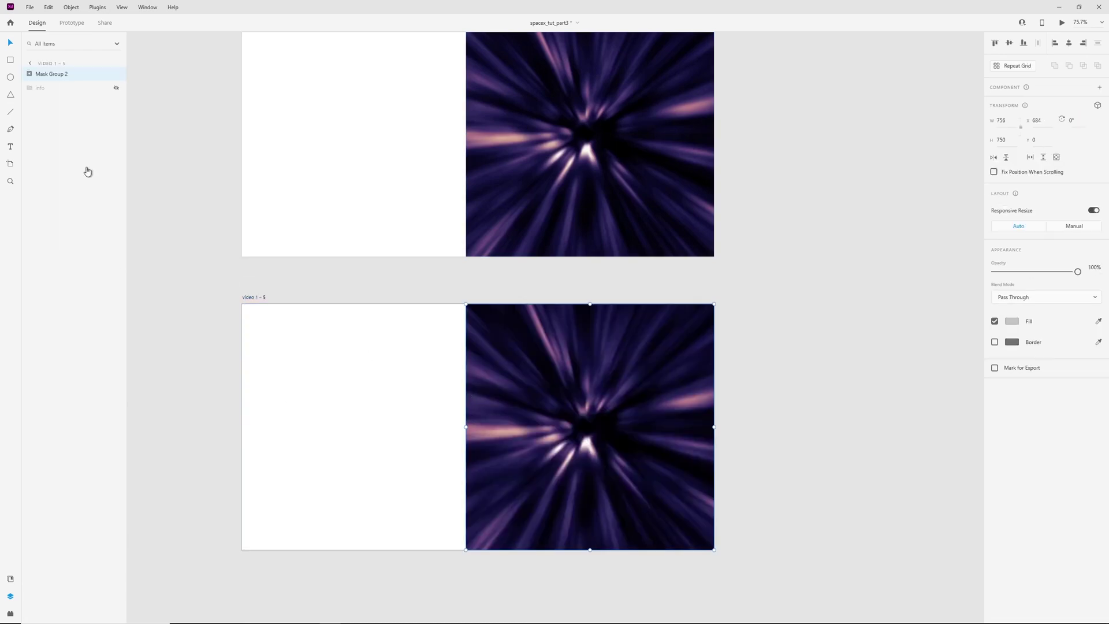
Widen the mask rectangle on video 1 – 5 to 1440 × 750 so it covers the whole artboard
left_click(29, 75)
left_click(50, 88)
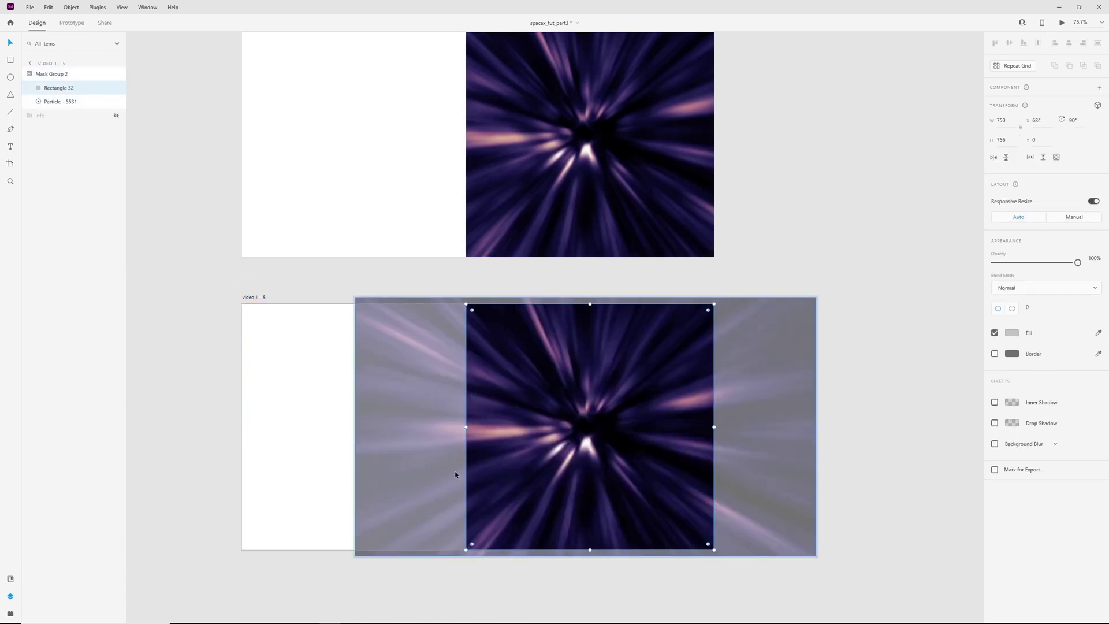
left_click_drag(467, 427, 242, 426)
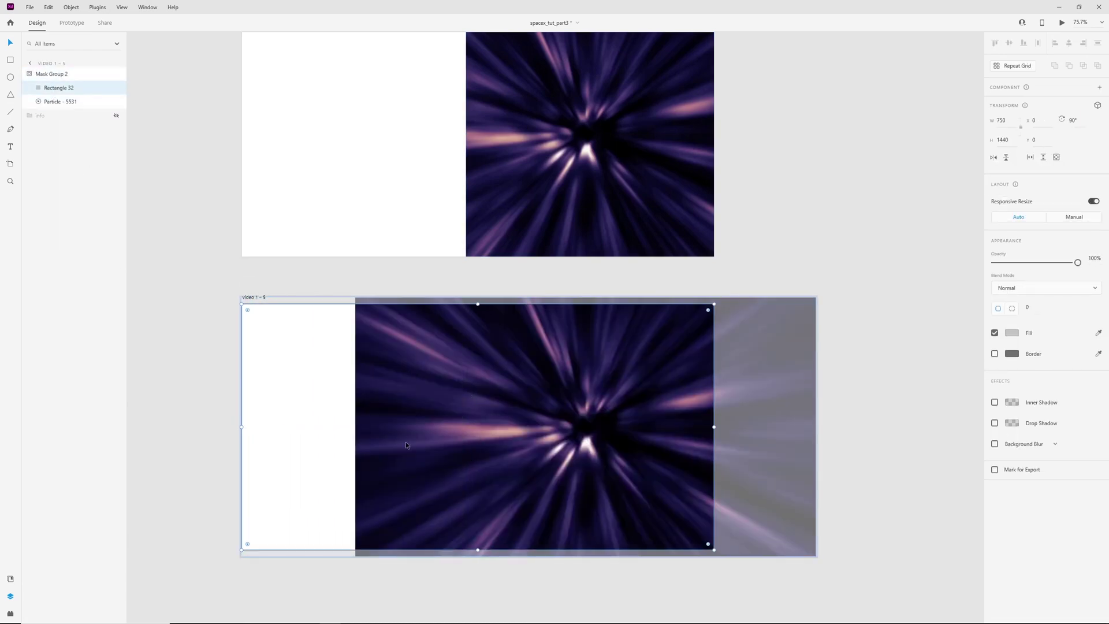
Enlarge the particle video on video 1 – 5 to about 1530 × 860 and move it to cover the full artboard
left_click(428, 500)
left_click_drag(353, 555, 315, 580)
left_click_drag(541, 481, 462, 466)
left_click(824, 443)
Set the masked particle video on the video 1 – 4 artboard to play automatically
left_click_drag(801, 283, 780, 378)
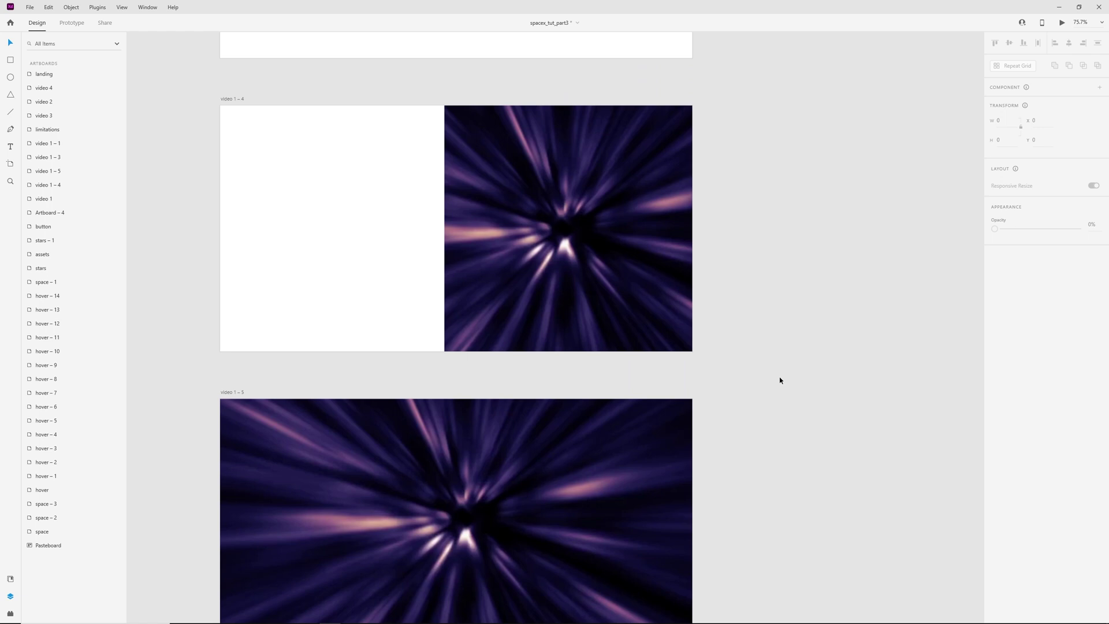
double_click(550, 264)
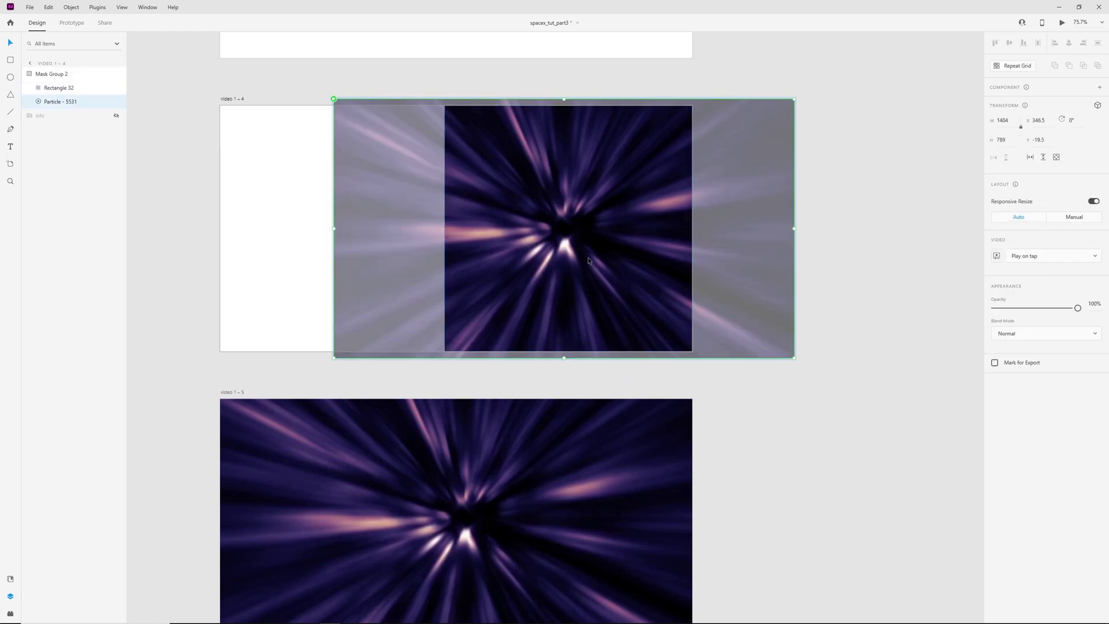
left_click(1060, 258)
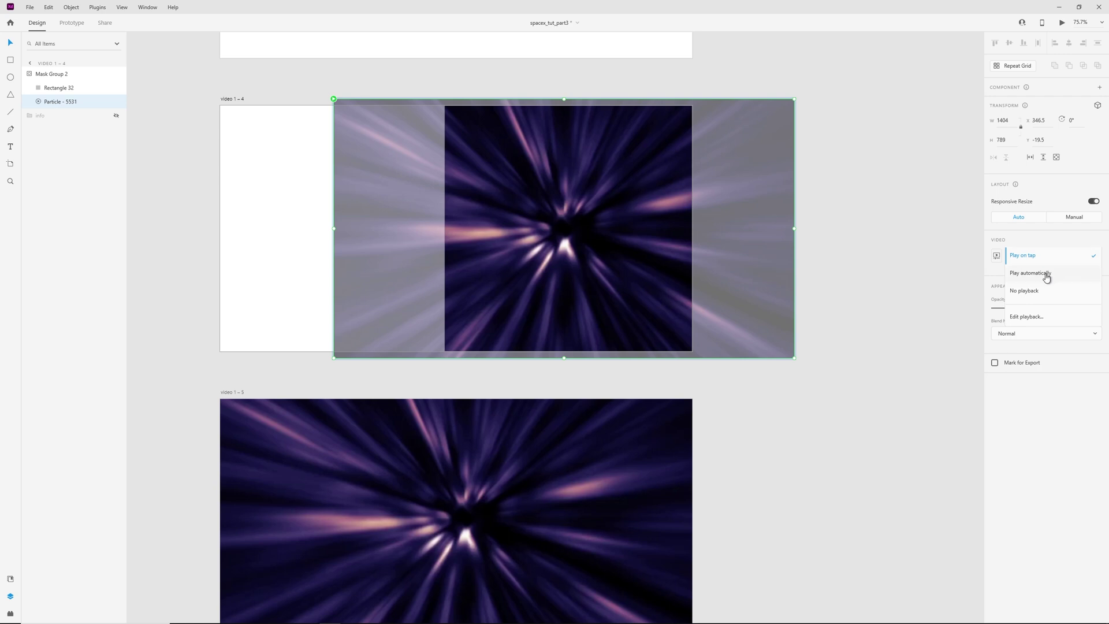
left_click(1045, 275)
left_click(763, 495)
Set the masked particle video on the video 1 – 5 artboard to play automatically
left_click_drag(690, 466, 706, 344)
double_click(572, 420)
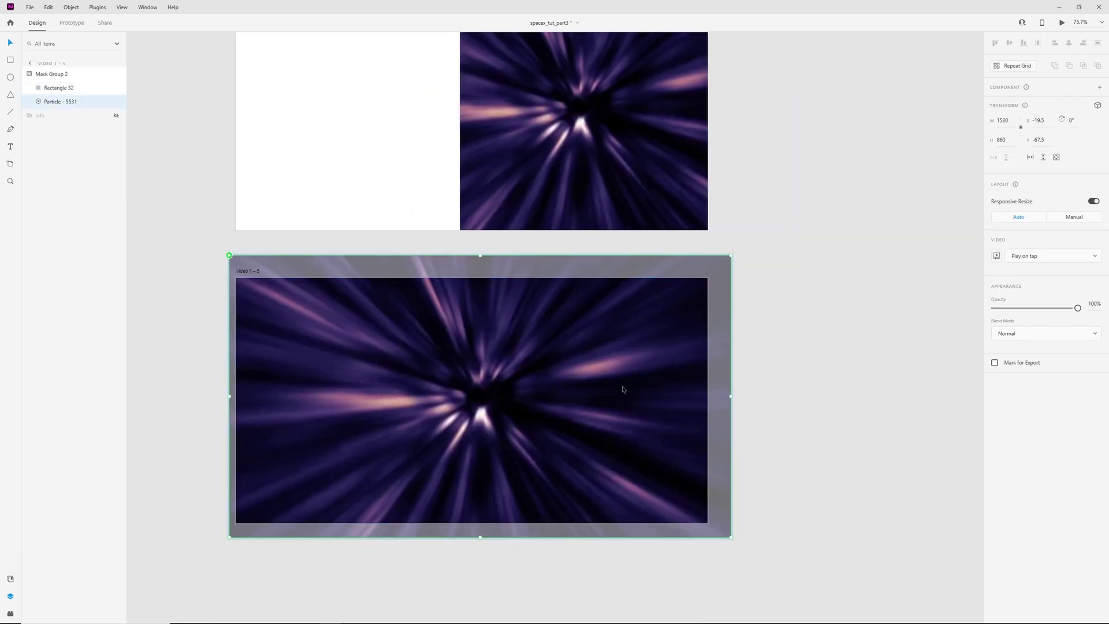
left_click(1048, 259)
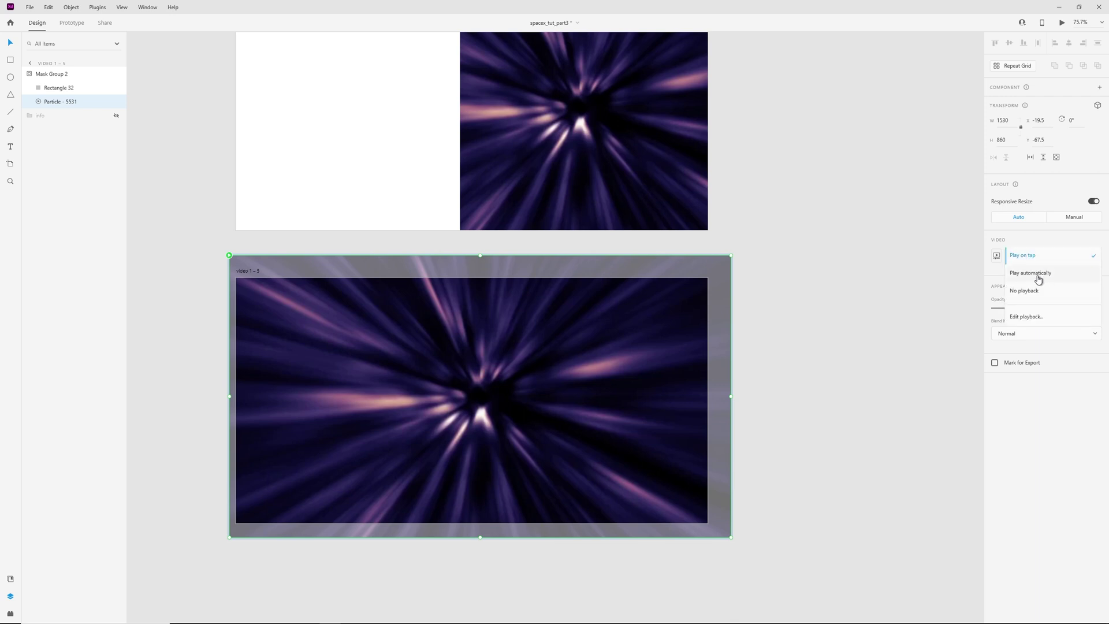
left_click(1039, 273)
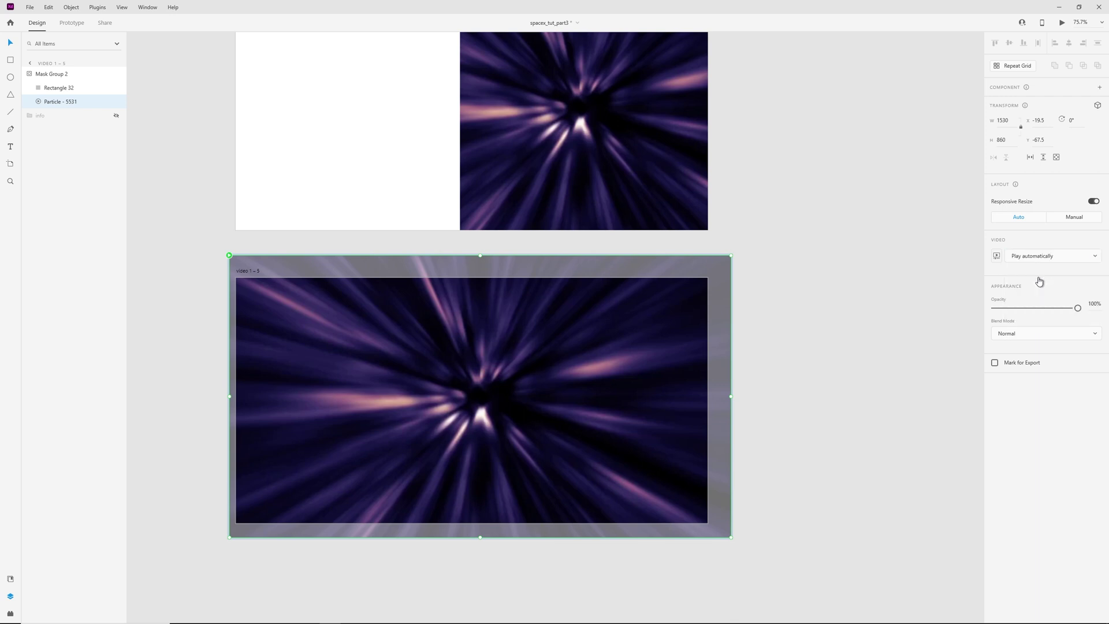
Check the auto-animate interaction that links the video 1 – 4 artboard to video 1 – 5
left_click(770, 411)
scroll(776, 272, "up", 4)
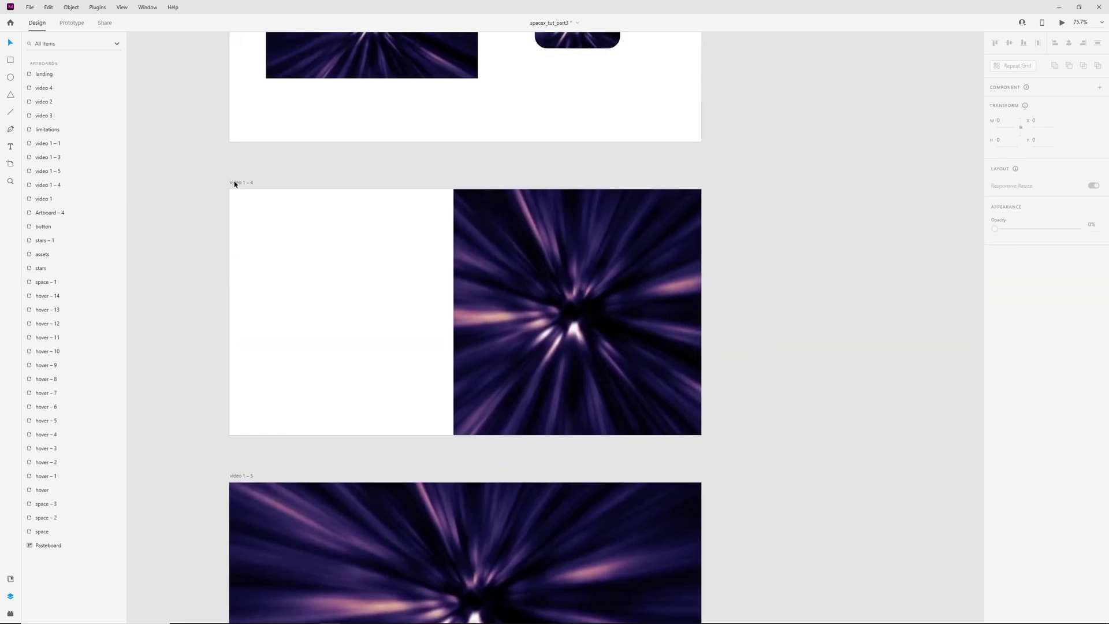
left_click(235, 184)
key("ctrl+Tab")
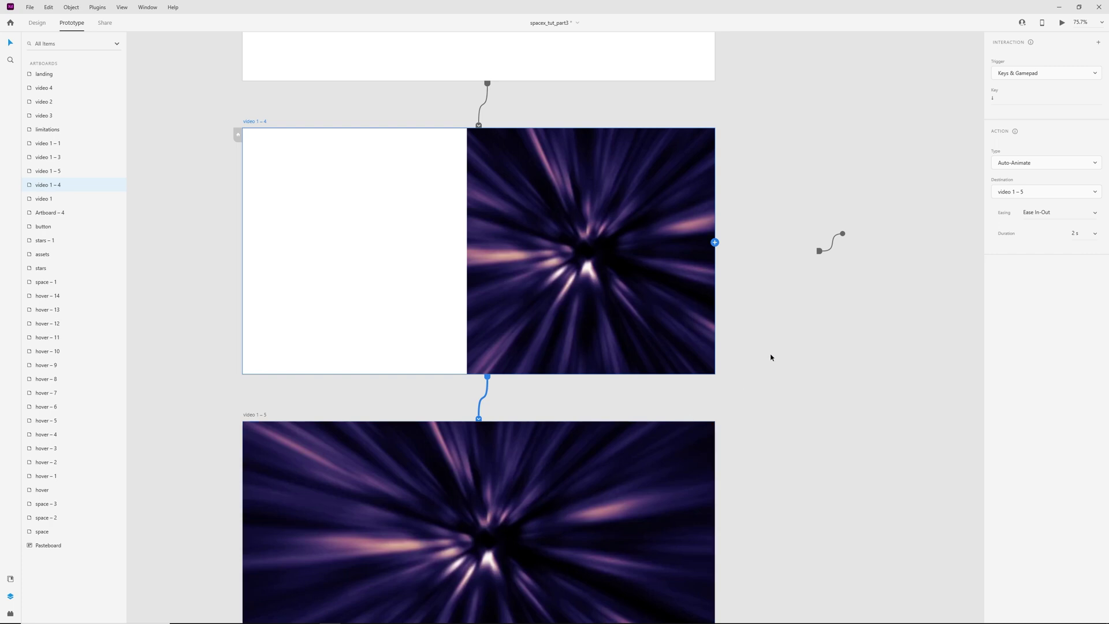
left_click(770, 349)
left_click_drag(730, 104, 732, 339)
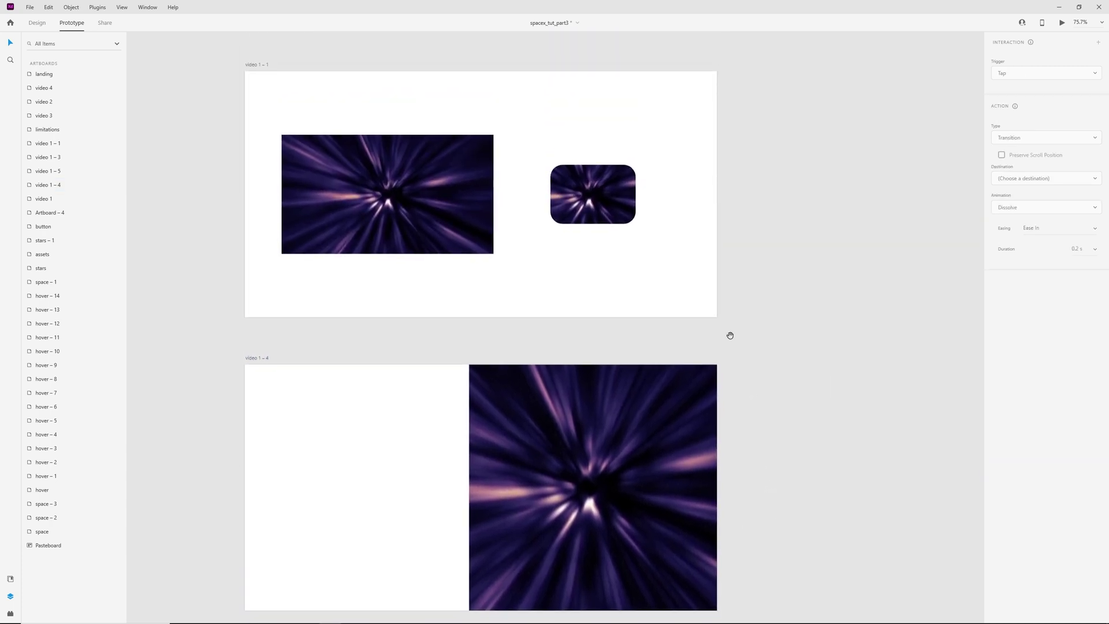
Preview the prototype from the video 1 – 1 artboard and play the masked video's growth to full screen
left_click(241, 64)
key("ctrl+Return")
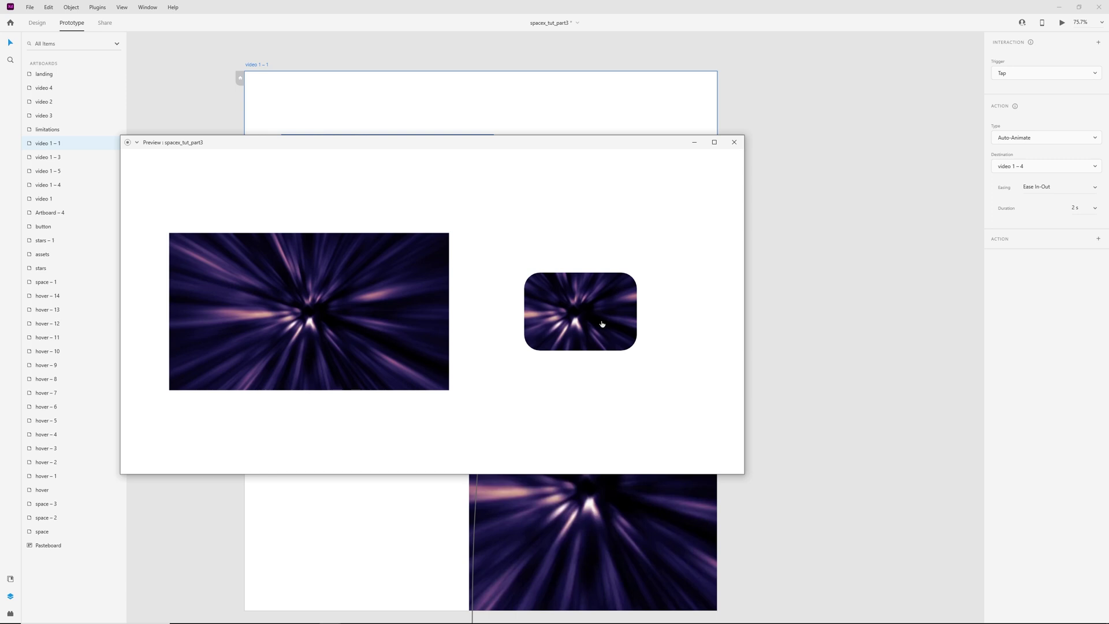
left_click(702, 451)
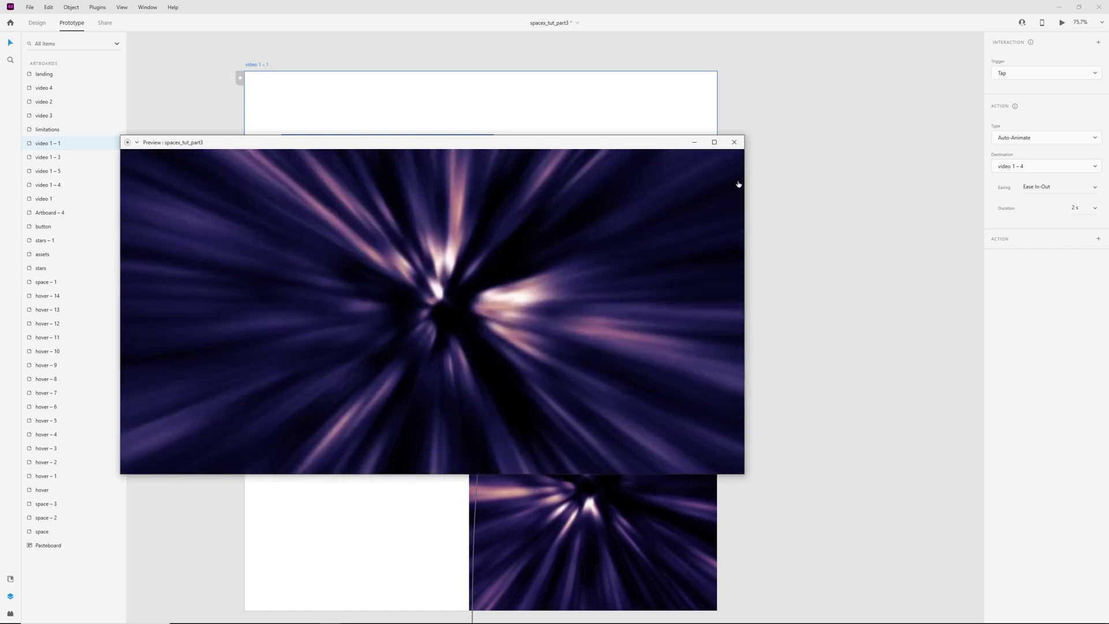
left_click(734, 143)
left_click(750, 445)
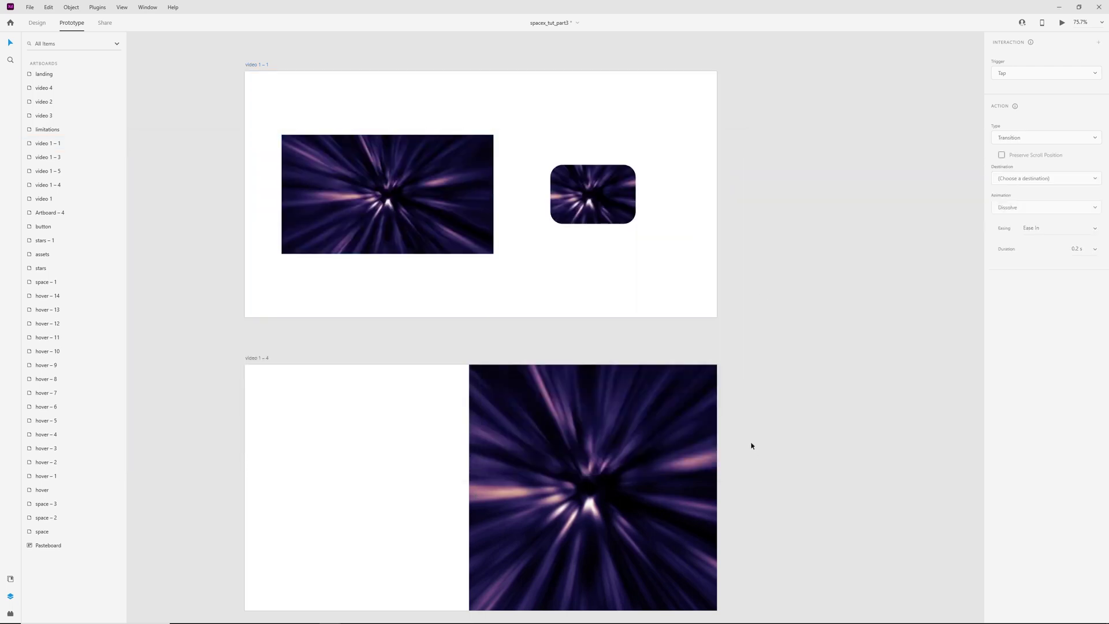
Inspect the playback settings of the masked particle video on the video 1 – 5 artboard
left_click_drag(688, 483, 662, 255)
scroll(663, 254, "down", 4)
key("ctrl+Tab")
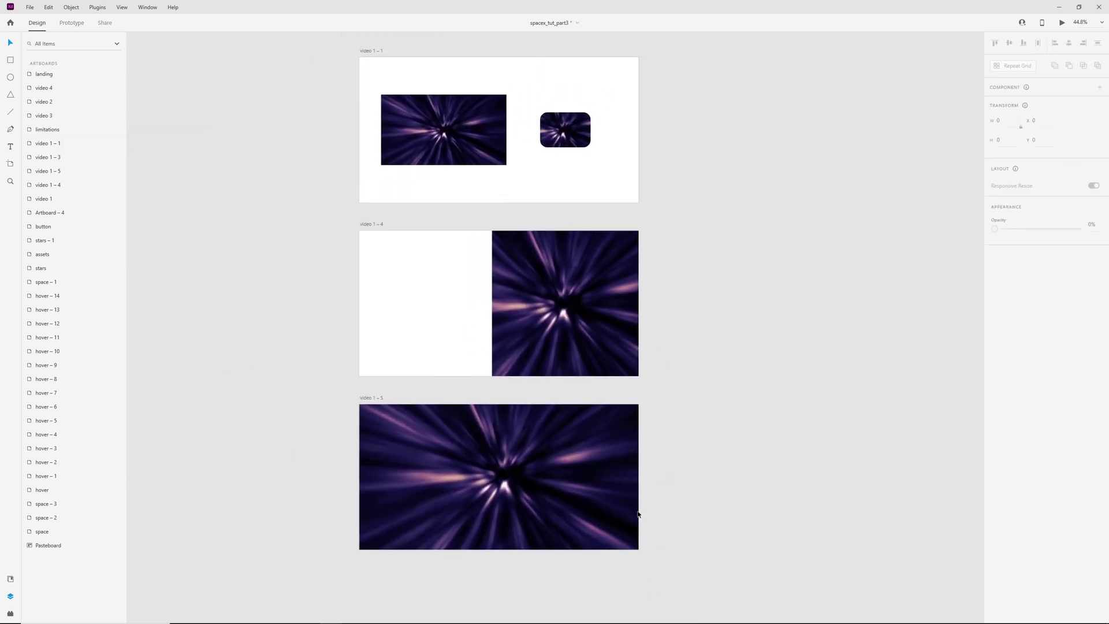
double_click(599, 503)
left_click(600, 502)
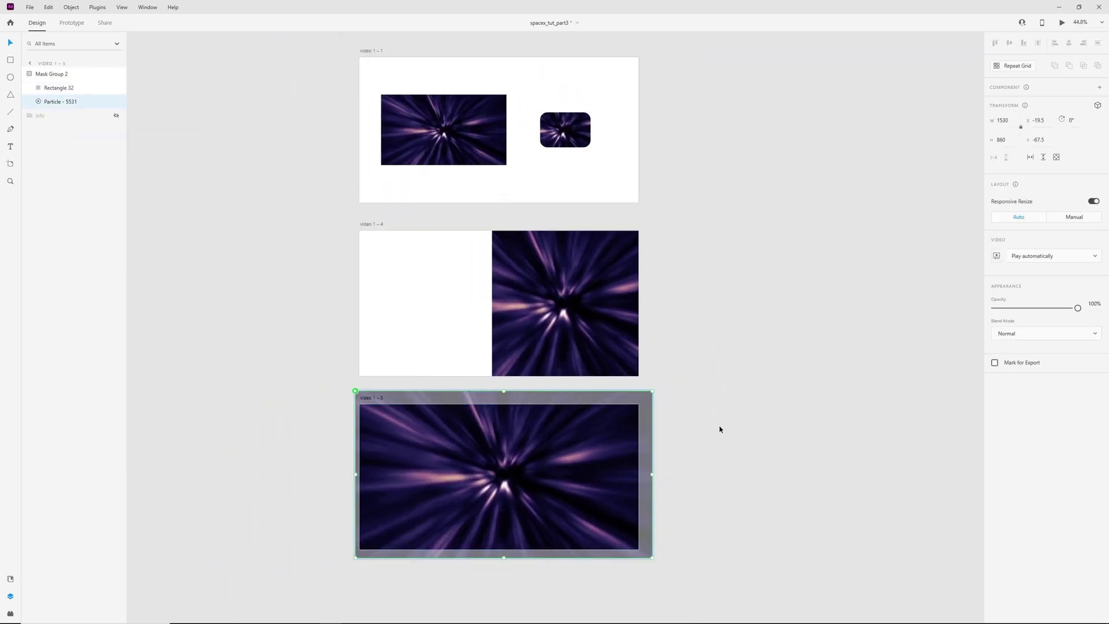
left_click(999, 257)
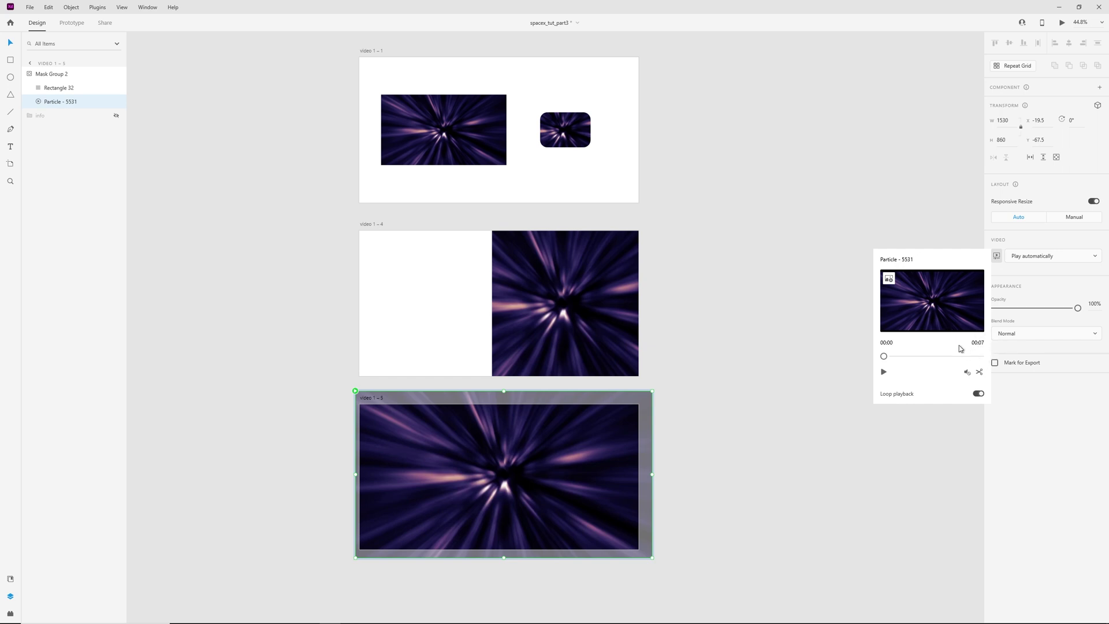
left_click(700, 437)
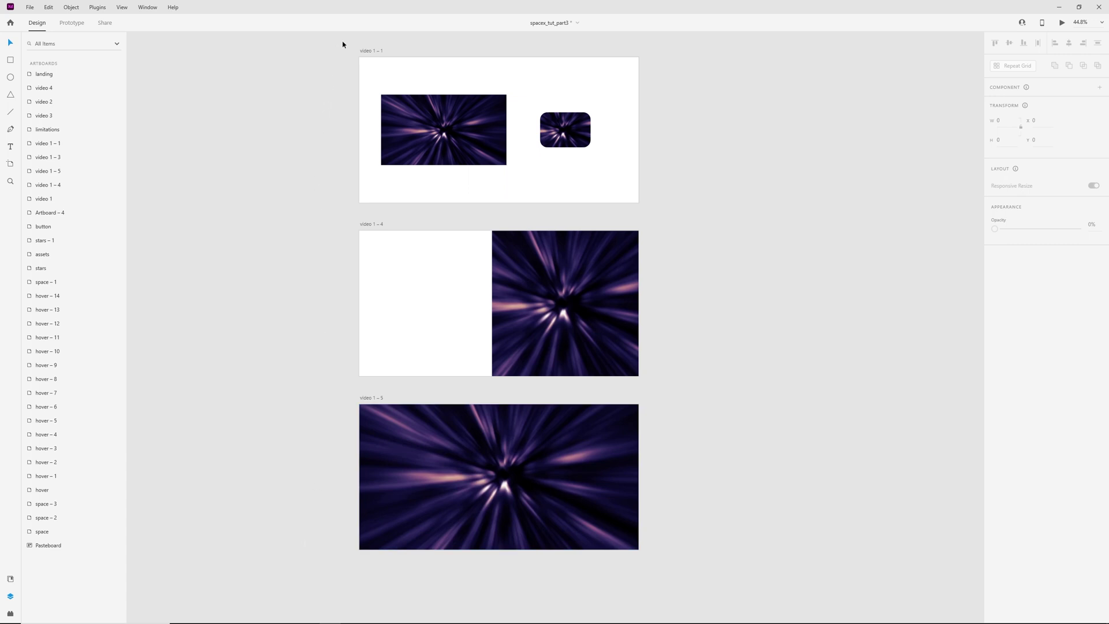
Highlight the video 1 – 1, video 1 – 4 and video 1 – 5 artboards, and preview video 1 – 1 again
left_click_drag(343, 42, 666, 576)
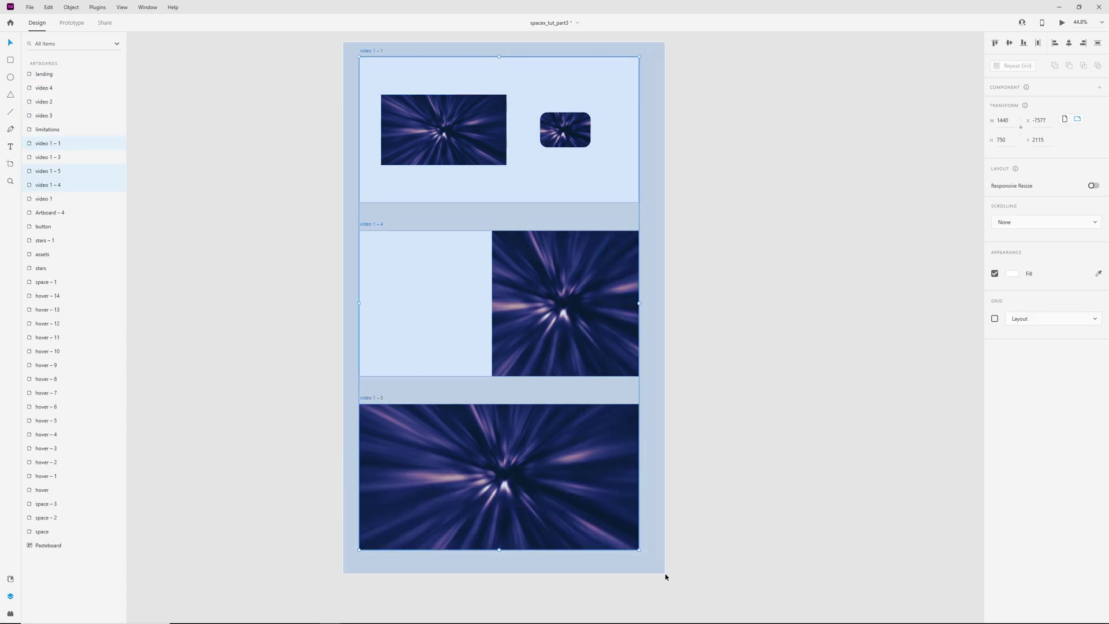
left_click_drag(665, 577, 664, 574)
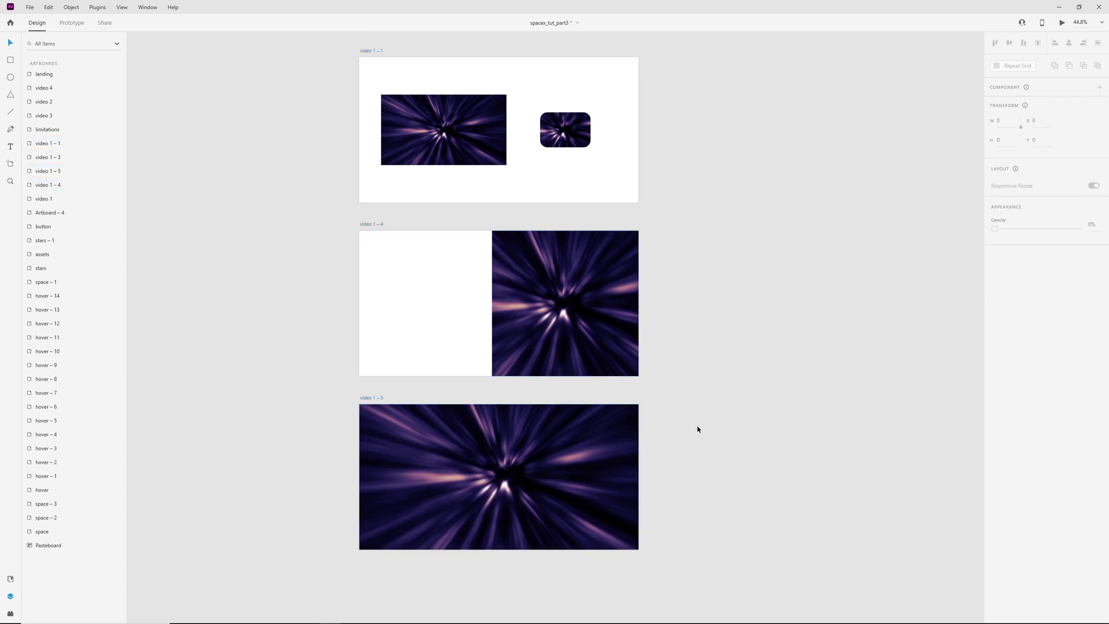
key("ctrl+Return")
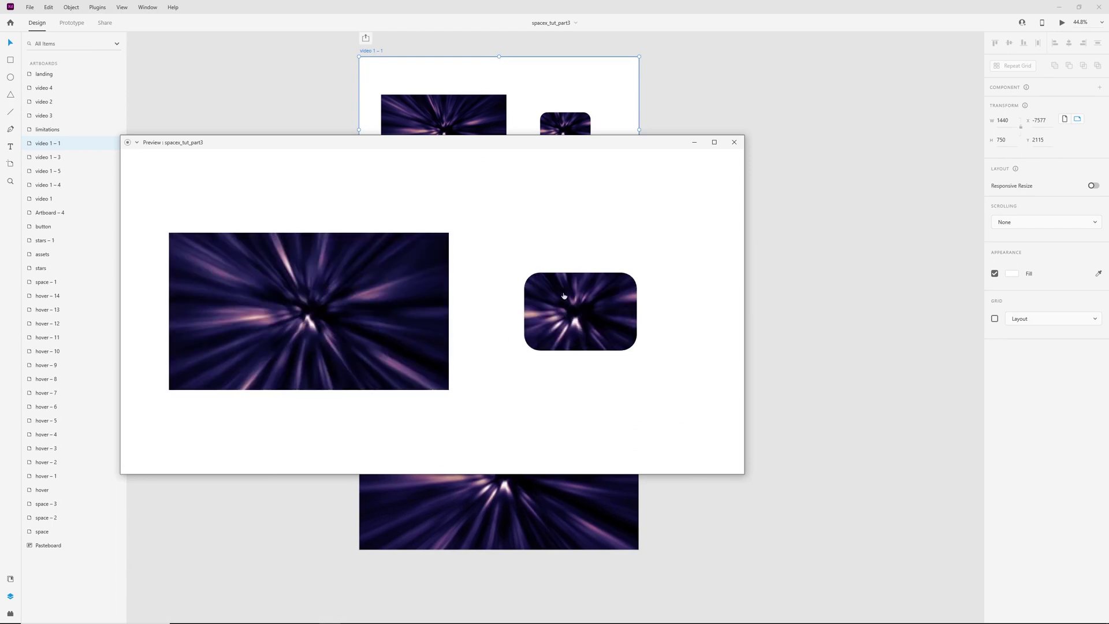
left_click(734, 143)
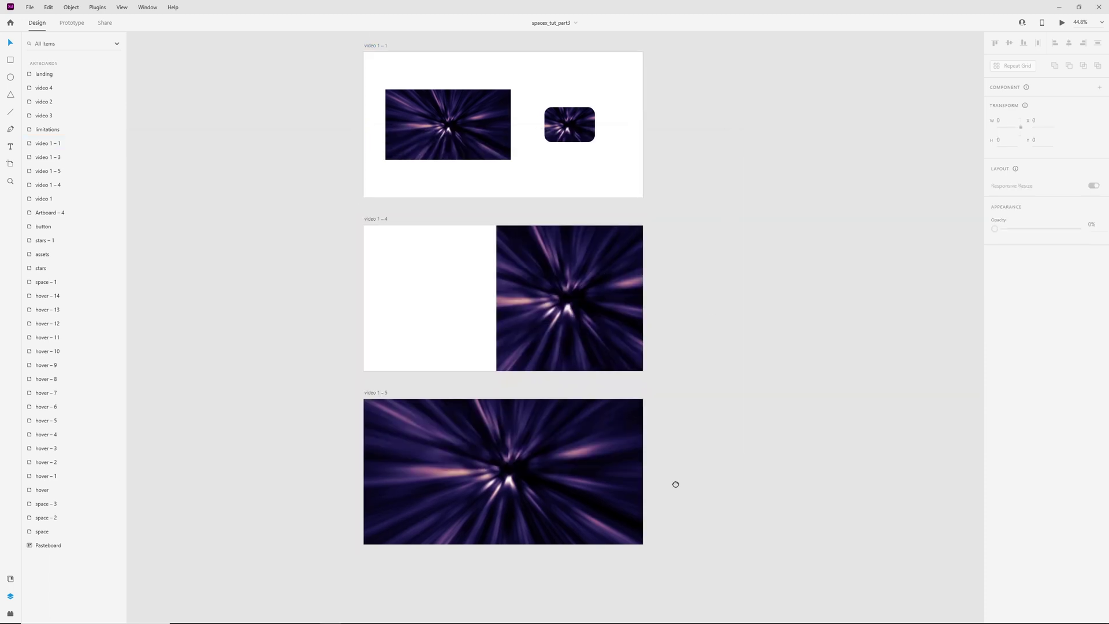
Preview the video 1 – 3 artboard with its four rounded video tiles
scroll(621, 314, "down", 8)
left_click_drag(621, 314, 604, 215)
scroll(518, 289, "up", 3)
left_click(307, 176)
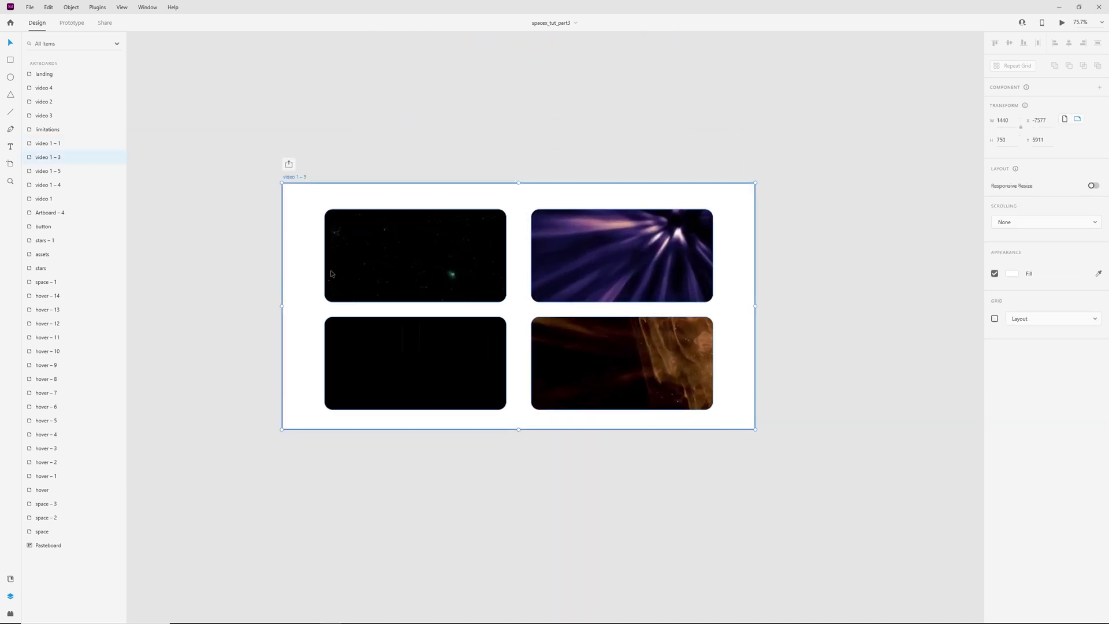
key("ctrl+Return")
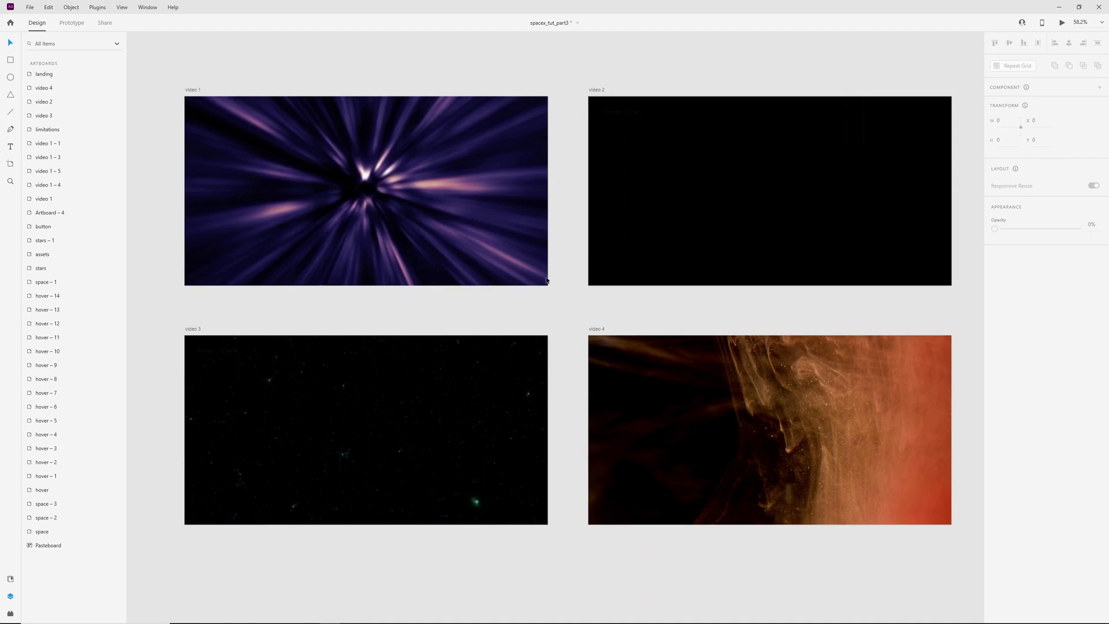
Copy the particle video from the video 1 artboard and paste it onto the space artboard
left_click(380, 224)
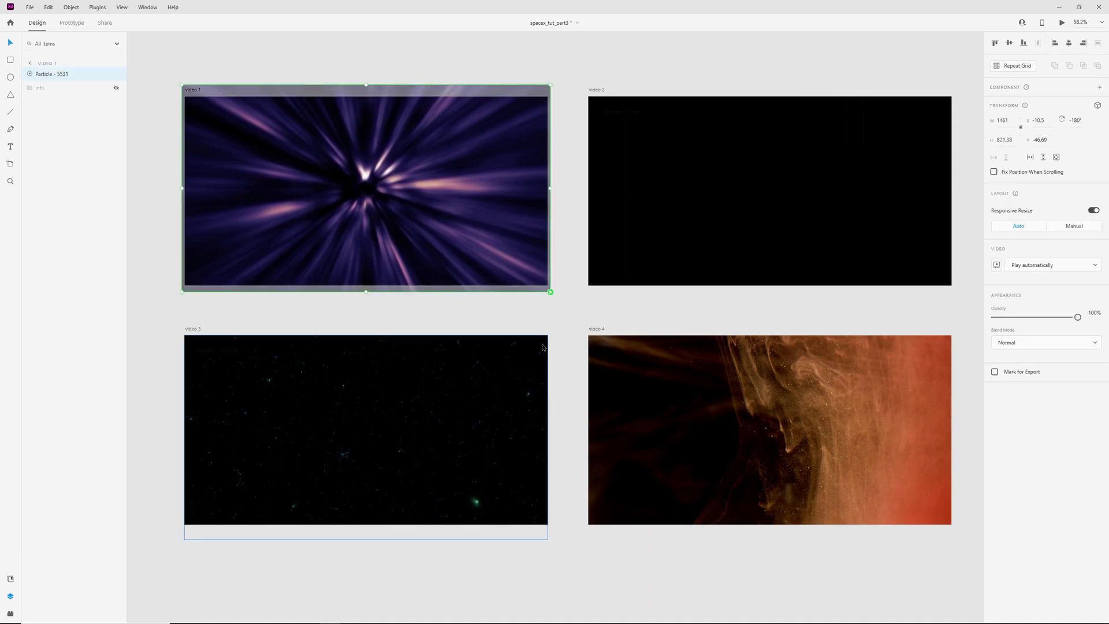
scroll(476, 296, "down", 7)
left_click_drag(454, 281, 832, 430)
left_click_drag(191, 215, 627, 373)
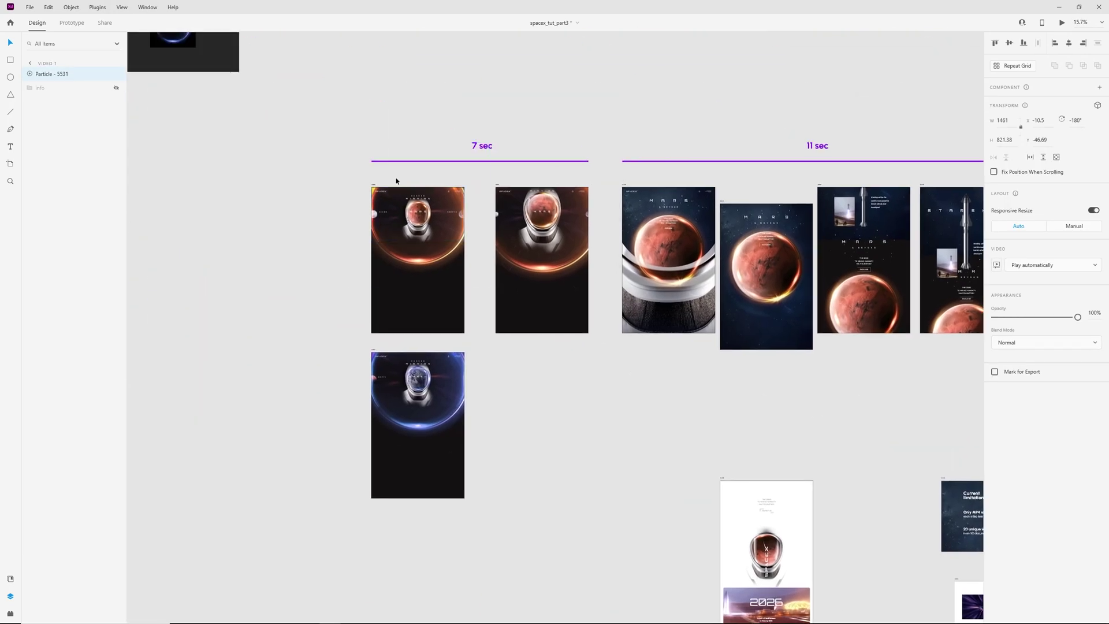
scroll(396, 181, "up", 4)
left_click(330, 198)
key("ctrl+v")
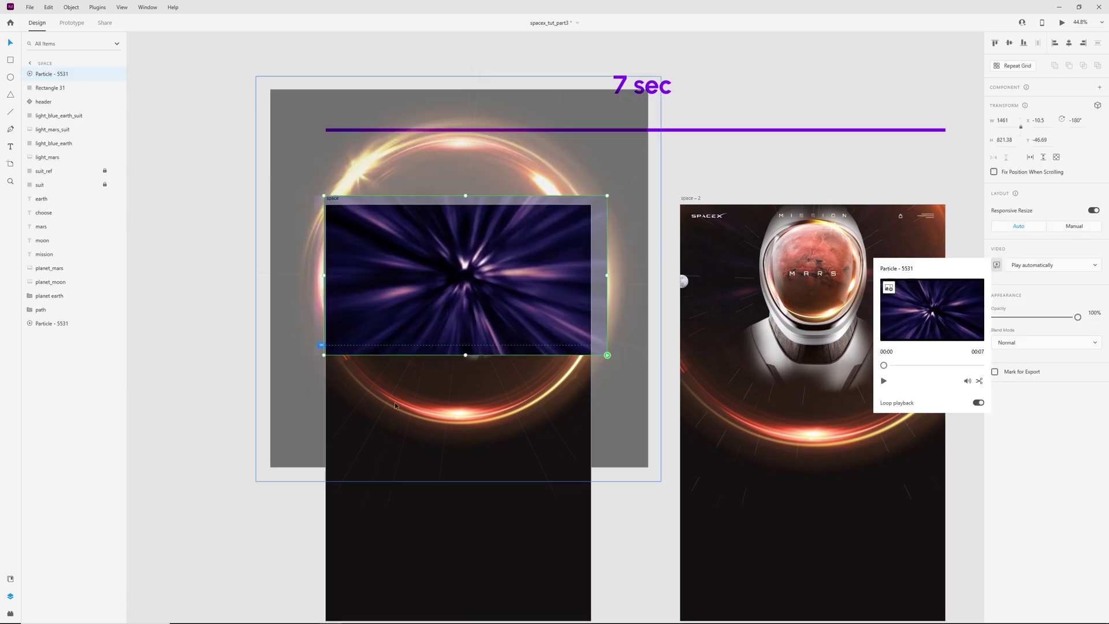
Move the particle video to about X -36.5, Y -21.4 on the space artboard and send it behind all layers
scroll(389, 332, "up", 3)
left_click_drag(549, 245, 539, 253)
key("ctrl+shift+bracketleft")
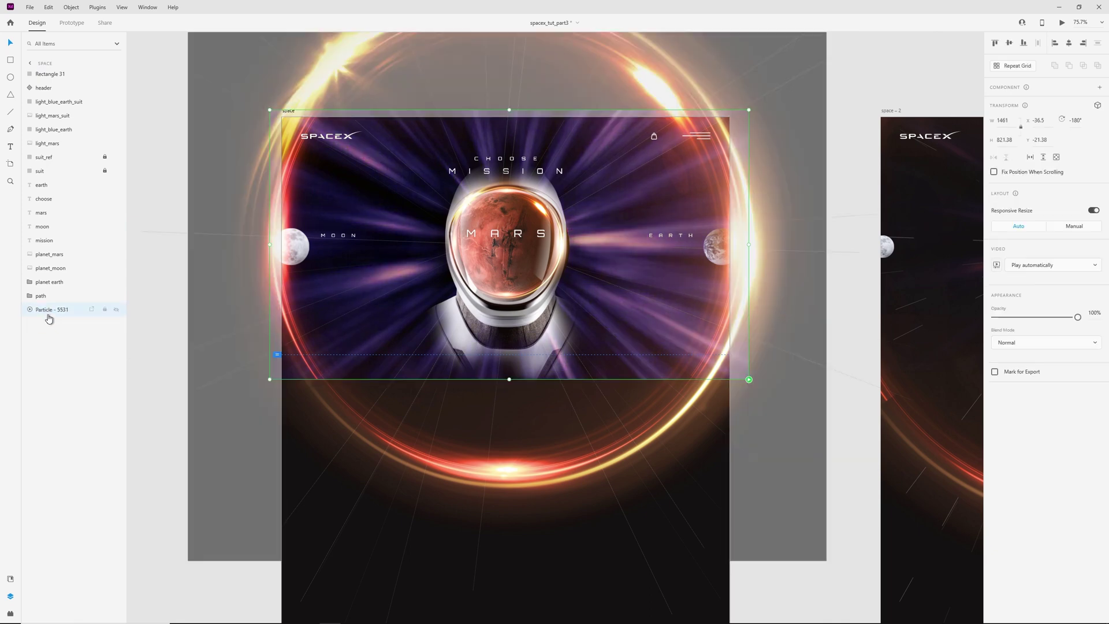
Set the blend mode of the particle video on the space artboard to Color Dodge
left_click(1037, 343)
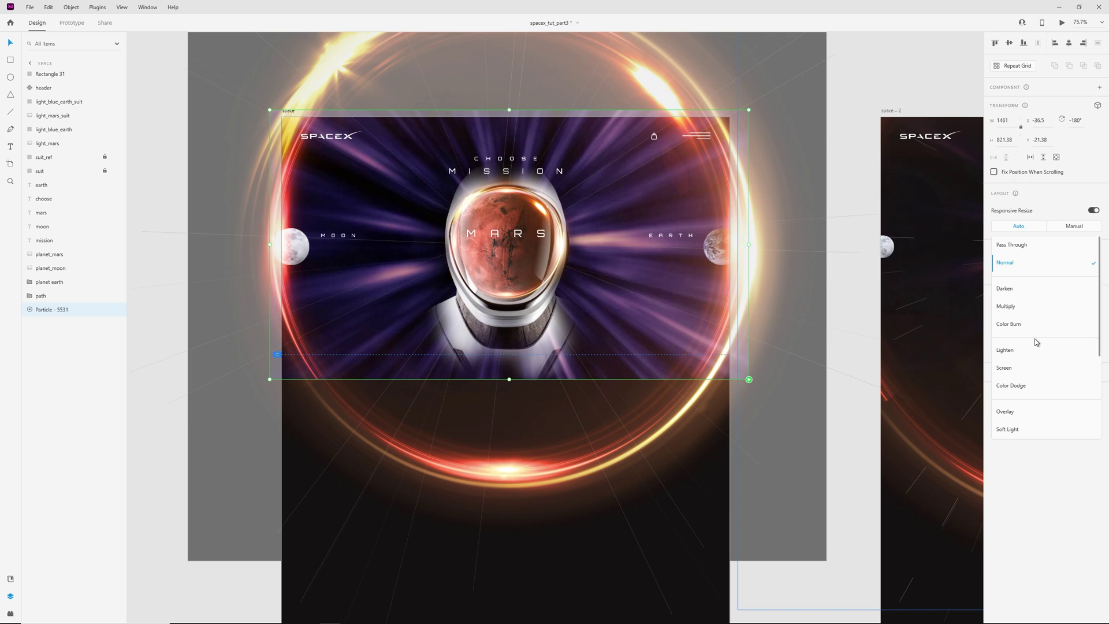
left_click(1036, 383)
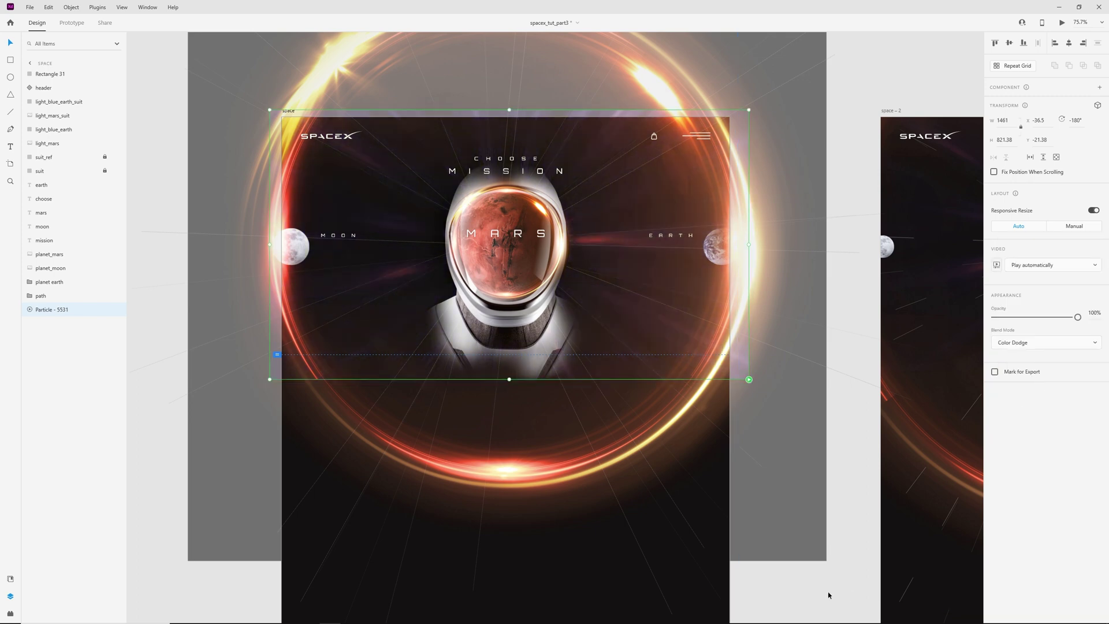
left_click(840, 590)
Preview the space artboard with the blended particle video playing in the background
left_click(300, 116)
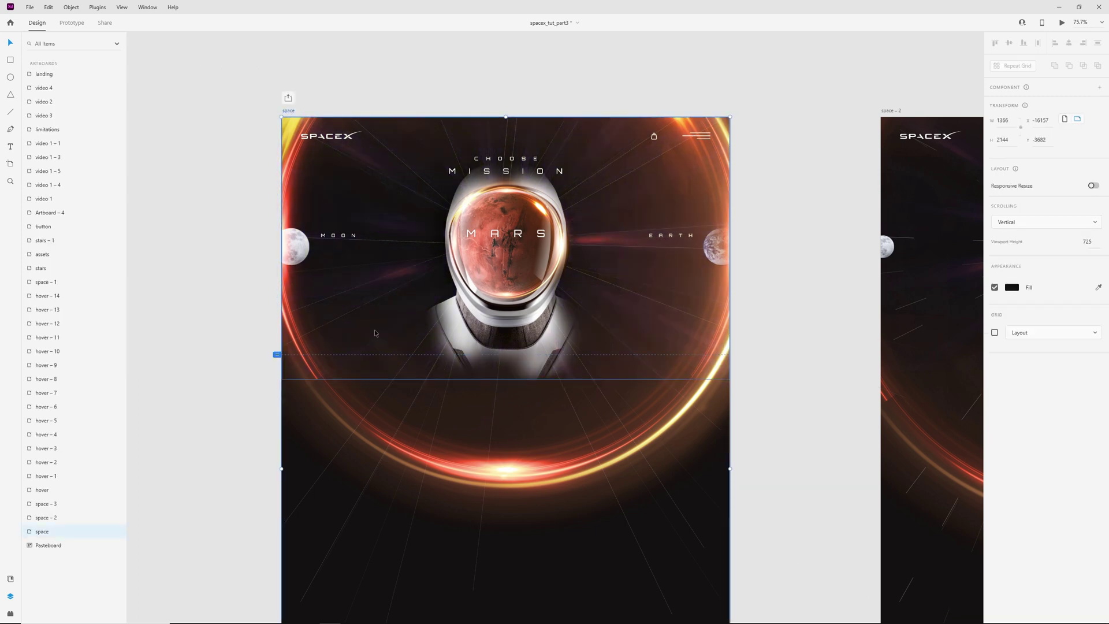
key("ctrl+Return")
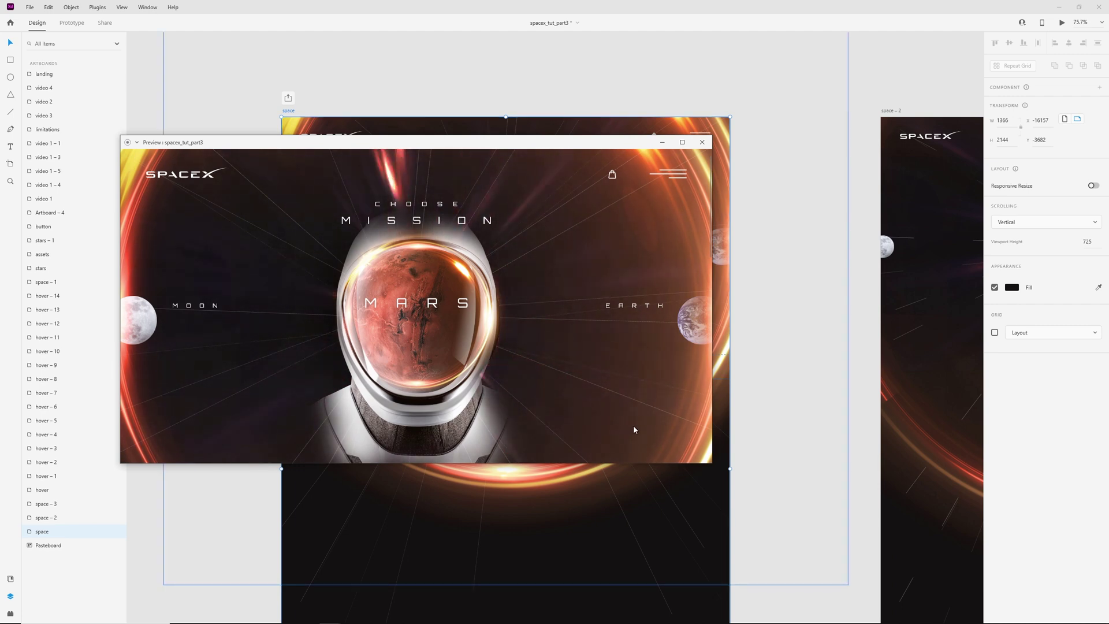
left_click(706, 145)
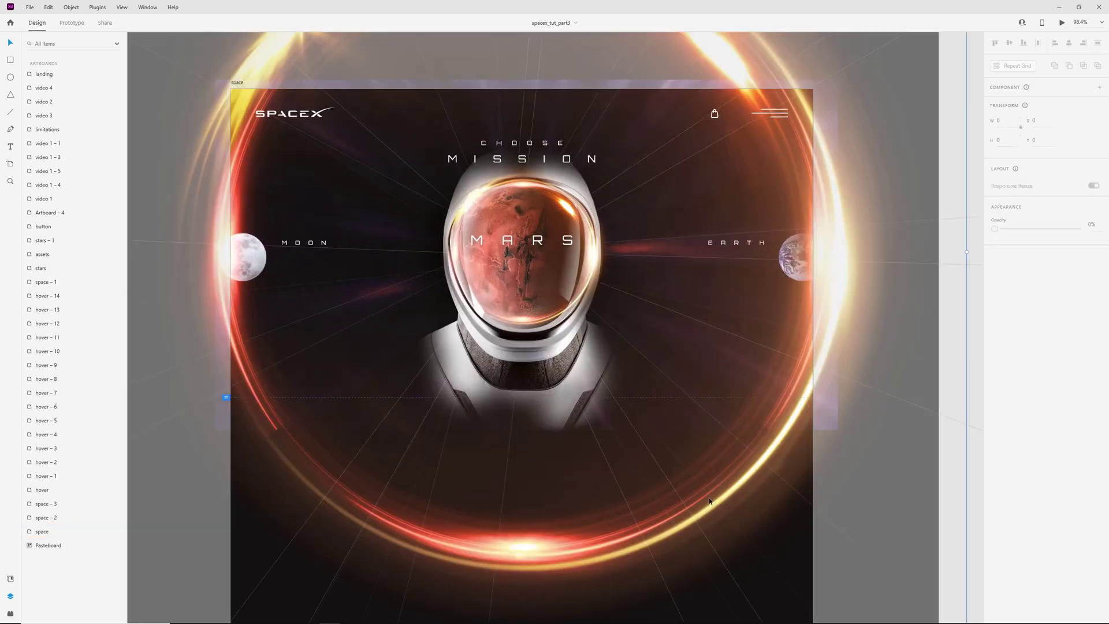
Copy the blended particle video from the space artboard and paste it onto the space – 2 artboard
left_click(44, 311)
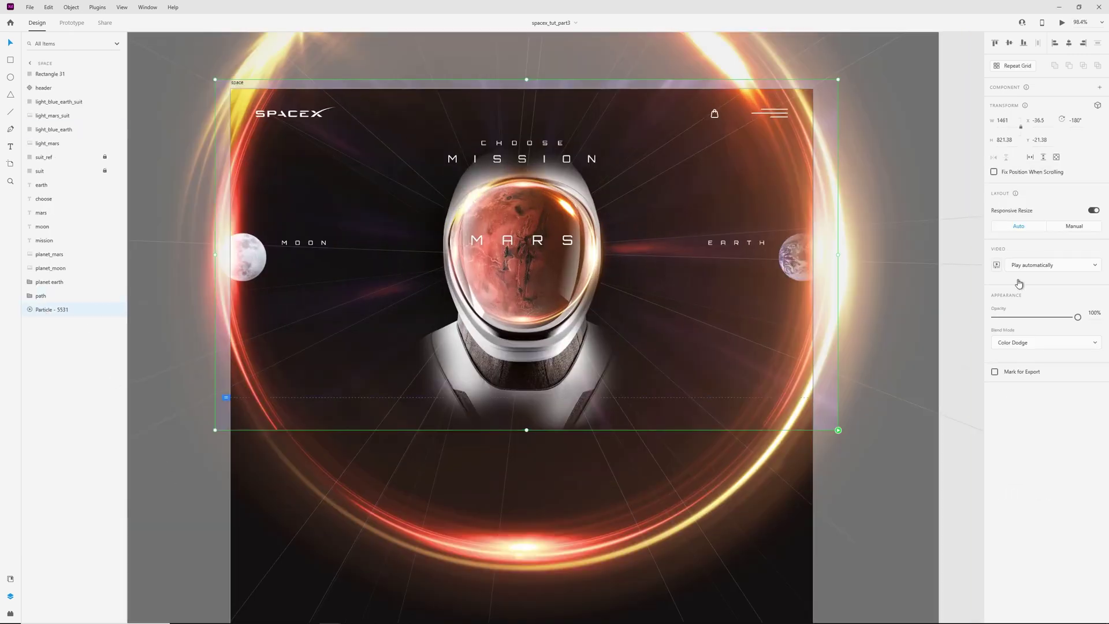
left_click(1063, 267)
scroll(626, 236, "down", 5)
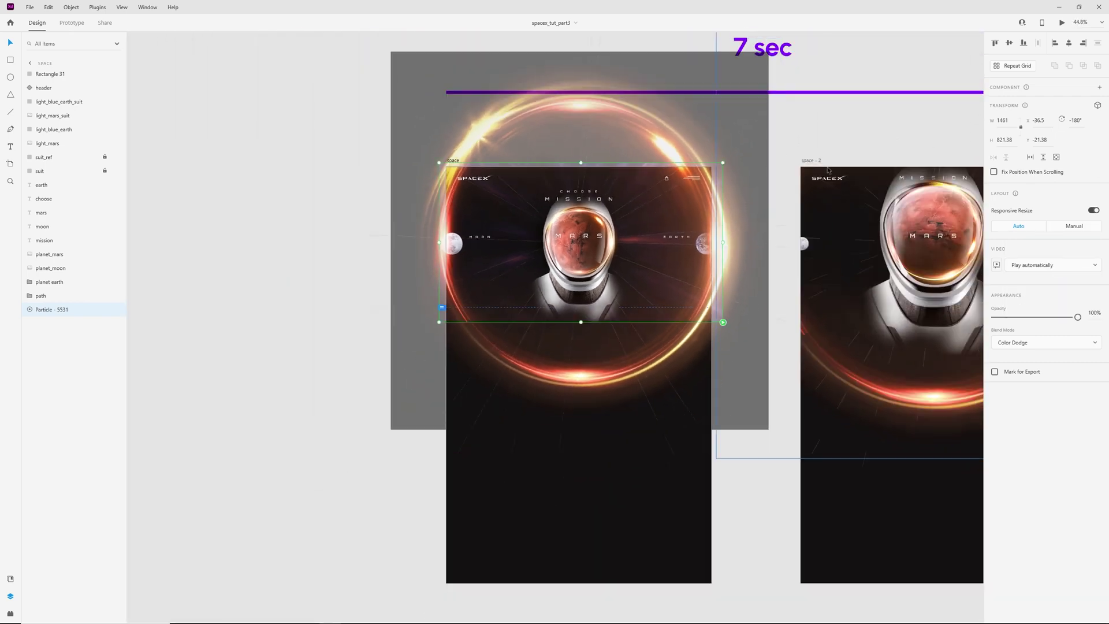
left_click(892, 124)
left_click_drag(891, 124, 549, 145)
left_click(470, 183)
key("ctrl+v")
scroll(571, 288, "up", 2)
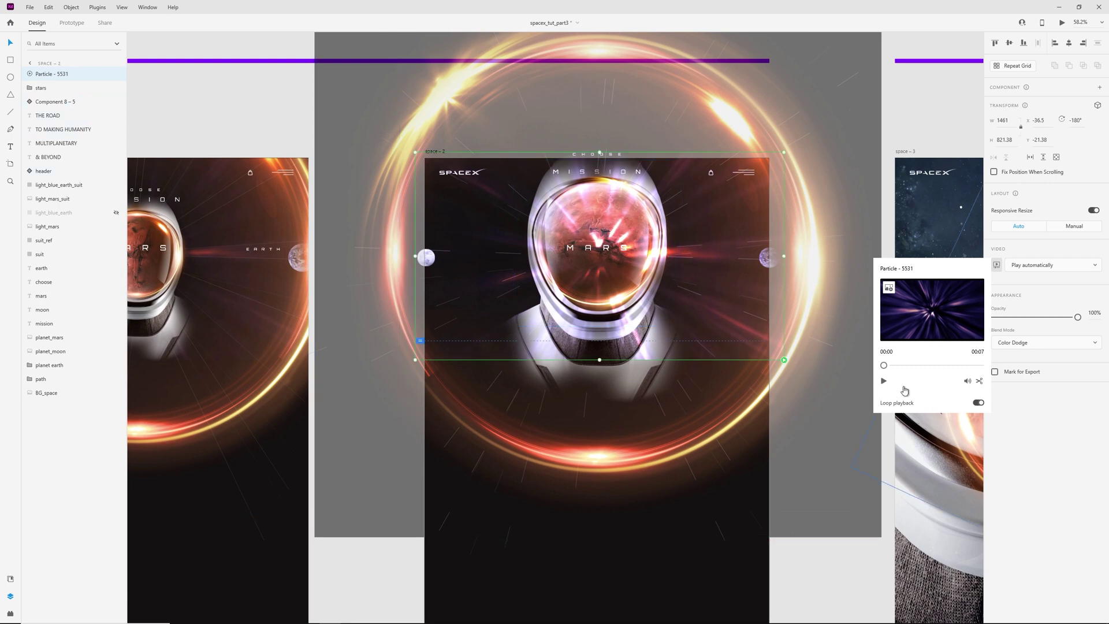
Send the particle video on the space – 2 artboard behind all other layers, below BG_space
left_click(1052, 436)
key("ctrl+shift+bracketleft")
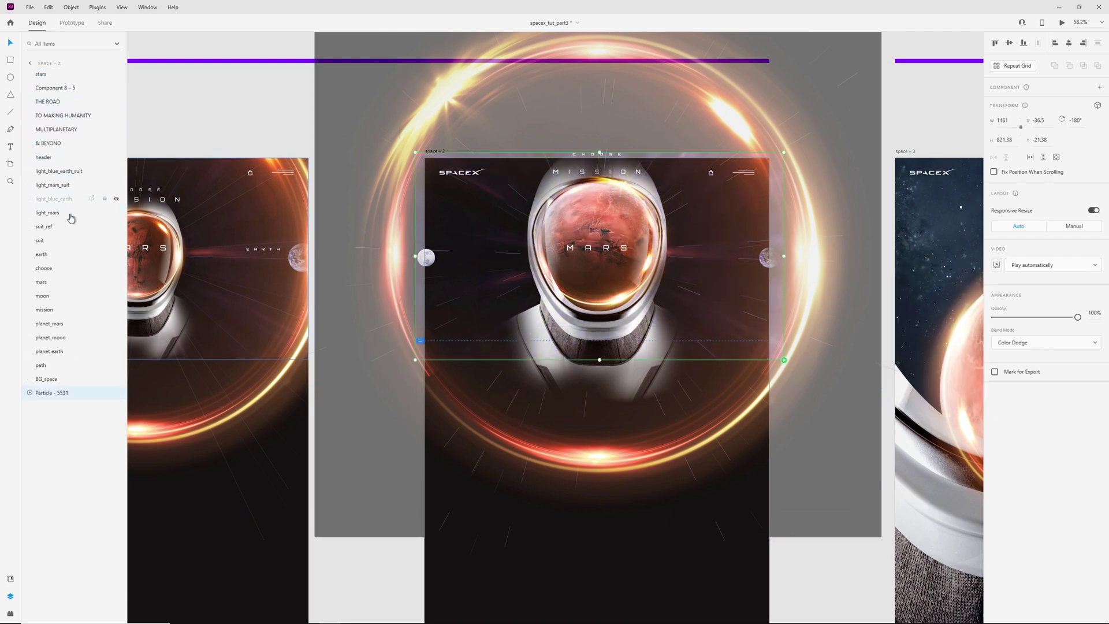
left_click(410, 543)
left_click(444, 517)
left_click(62, 400)
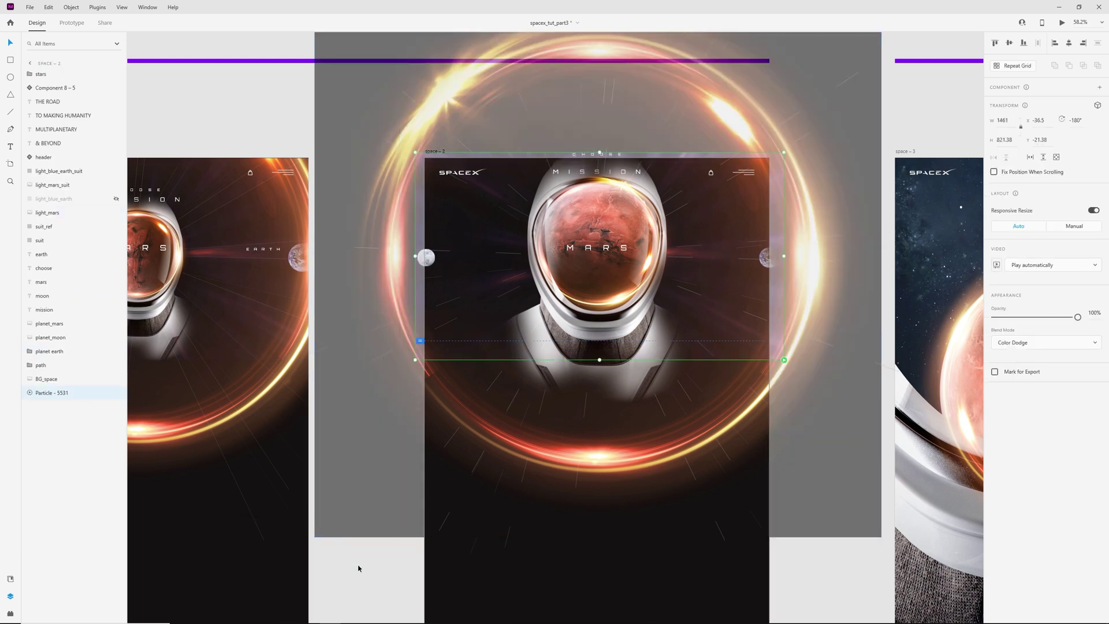
left_click(358, 567)
Paste the particle video onto the space – 1 artboard and send it behind all other layers
left_click_drag(346, 552, 555, 179)
left_click_drag(365, 496, 483, 322)
left_click(310, 220)
key("ctrl+v")
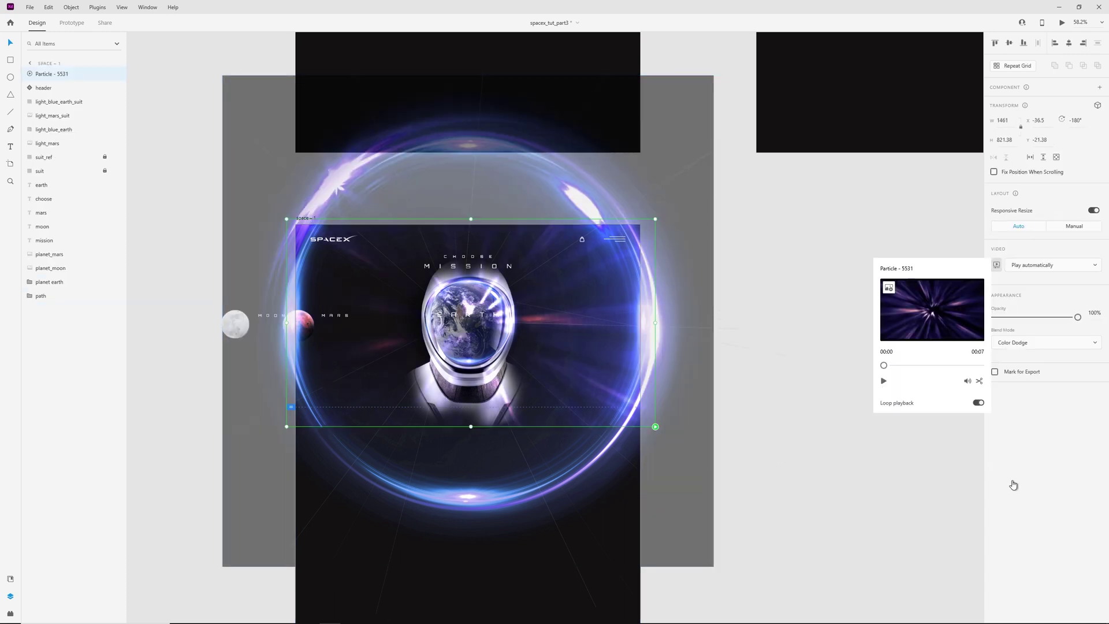
left_click(1009, 446)
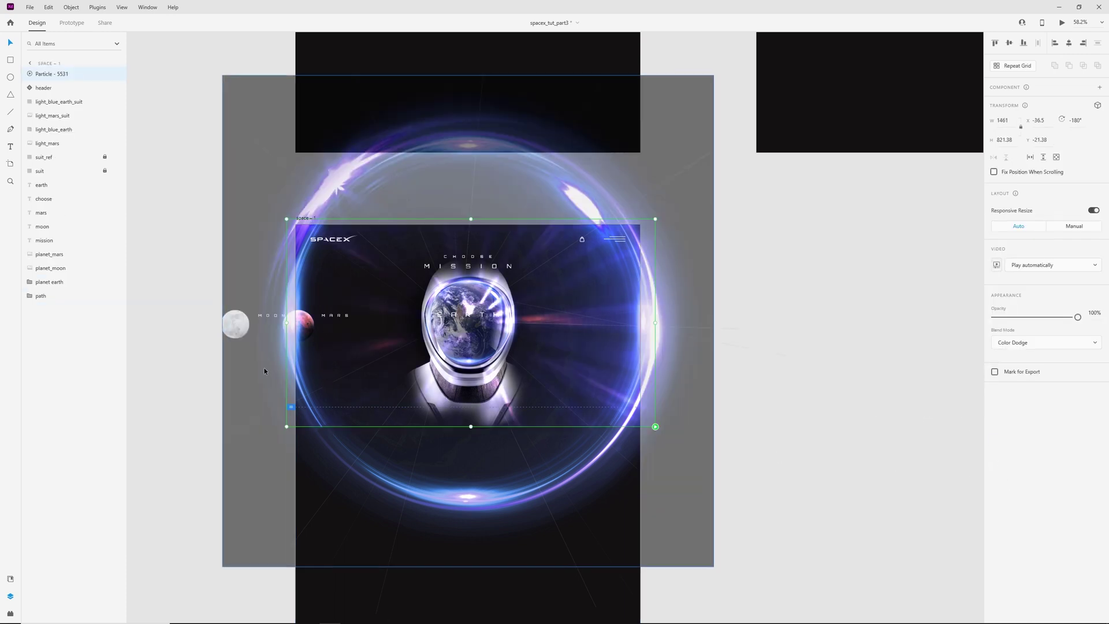
key("ctrl+shift+bracketleft")
left_click(803, 394)
Examine the space, space – 1 and space – 2 artboards with the particle video in their backgrounds
left_click_drag(653, 87, 585, 512)
scroll(587, 350, "down", 1)
scroll(621, 312, "up", 4)
scroll(567, 42, "down", 1)
left_click(552, 68)
scroll(520, 231, "down", 2)
scroll(534, 248, "down", 4, "ctrl")
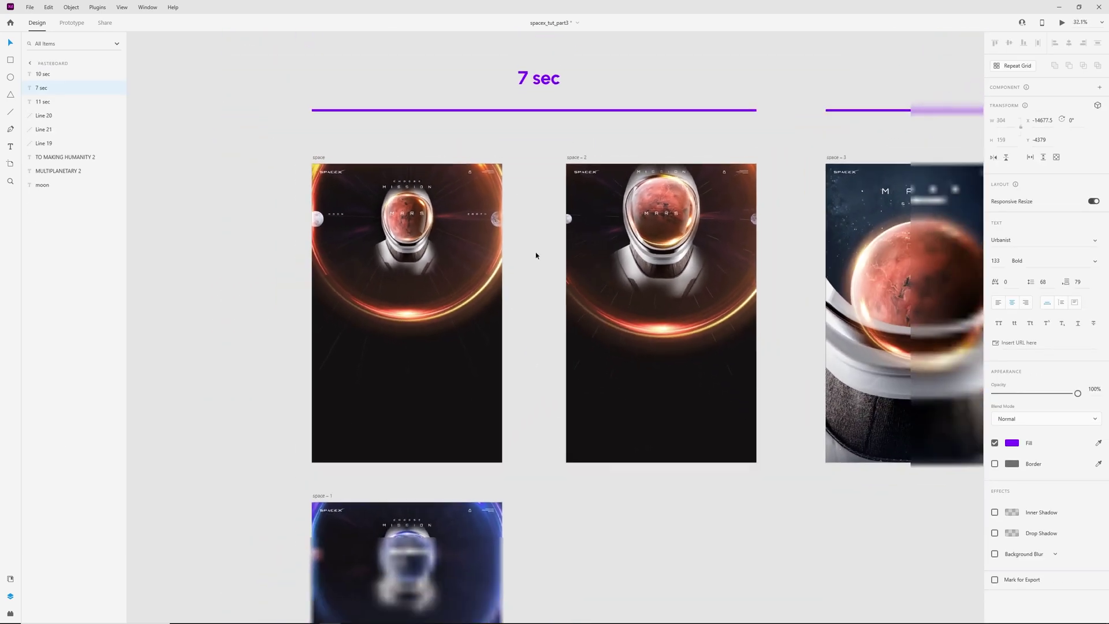
left_click(335, 150)
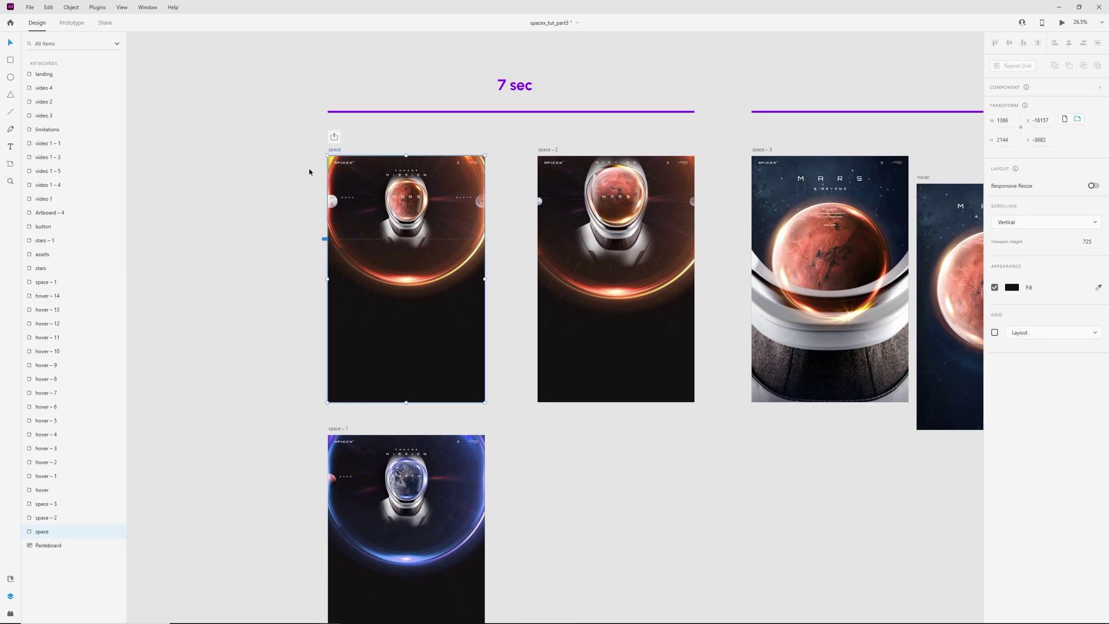
left_click_drag(240, 136, 680, 612)
left_click(399, 118)
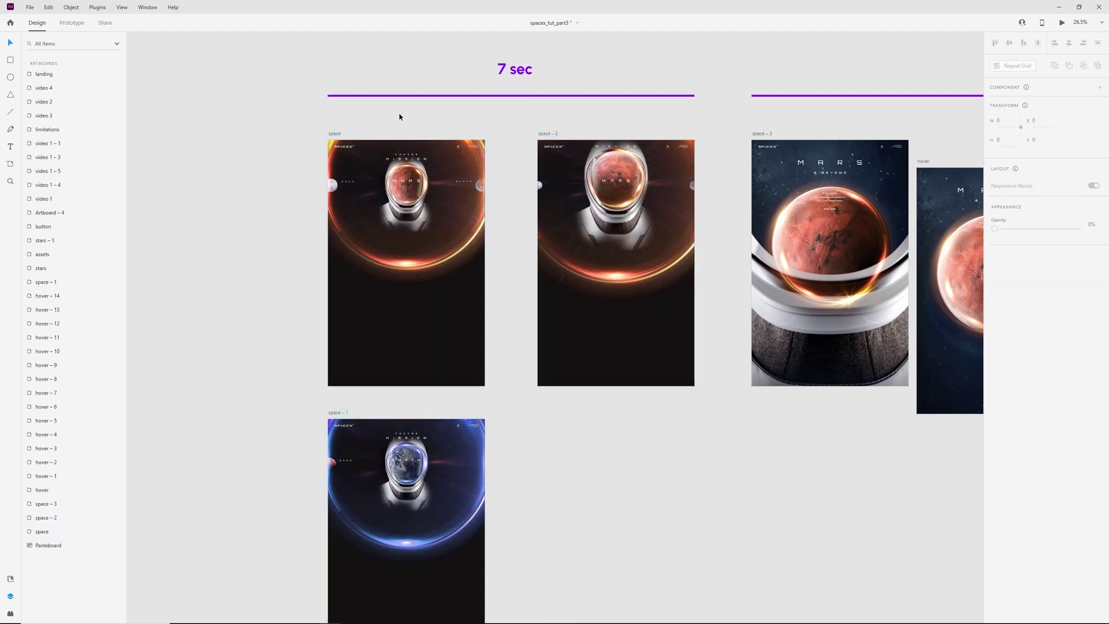
Preview the space artboard, switching the mission to Earth and back to Mars to check the particle background
left_click(340, 135)
key("ctrl+Return")
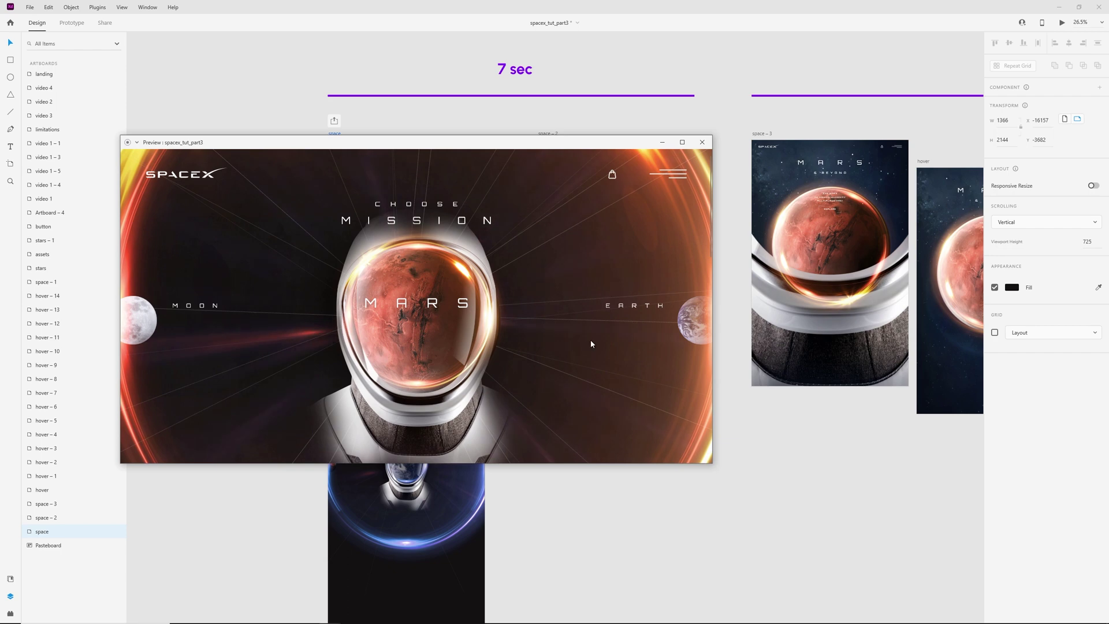
left_click(688, 321)
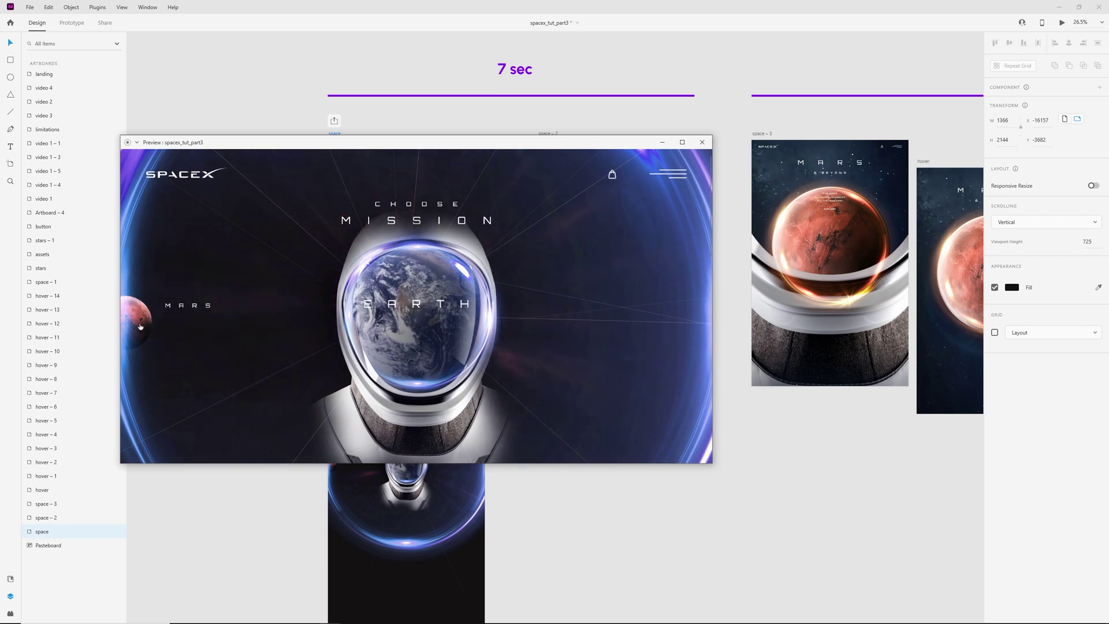
left_click(139, 323)
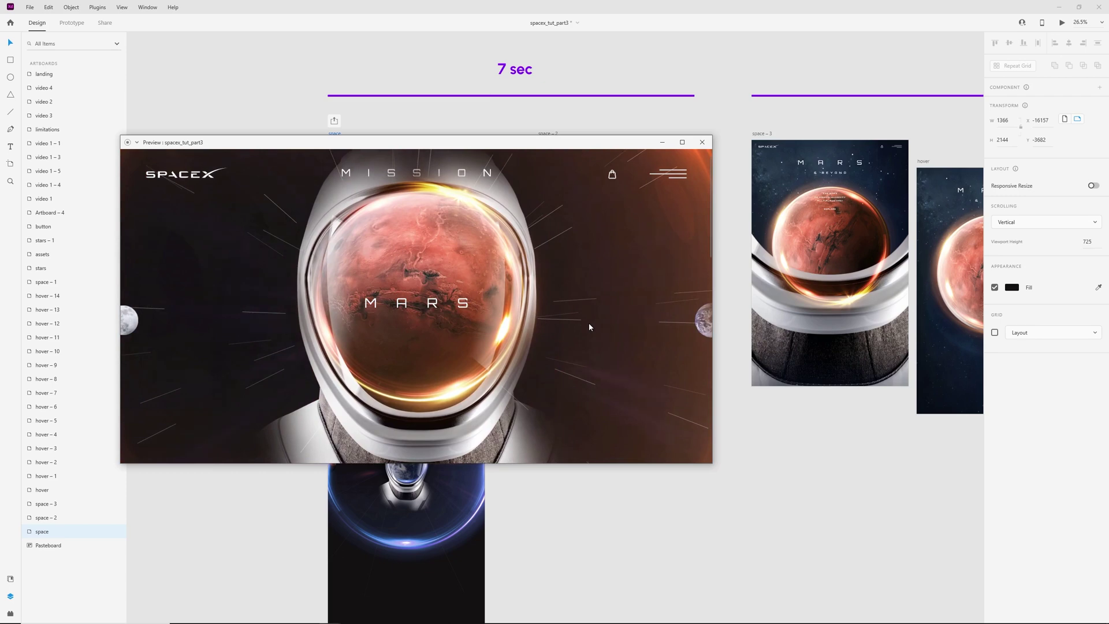
left_click(702, 143)
Preview the video 2 artboard to check its moving lines video
scroll(703, 376, "up", 3)
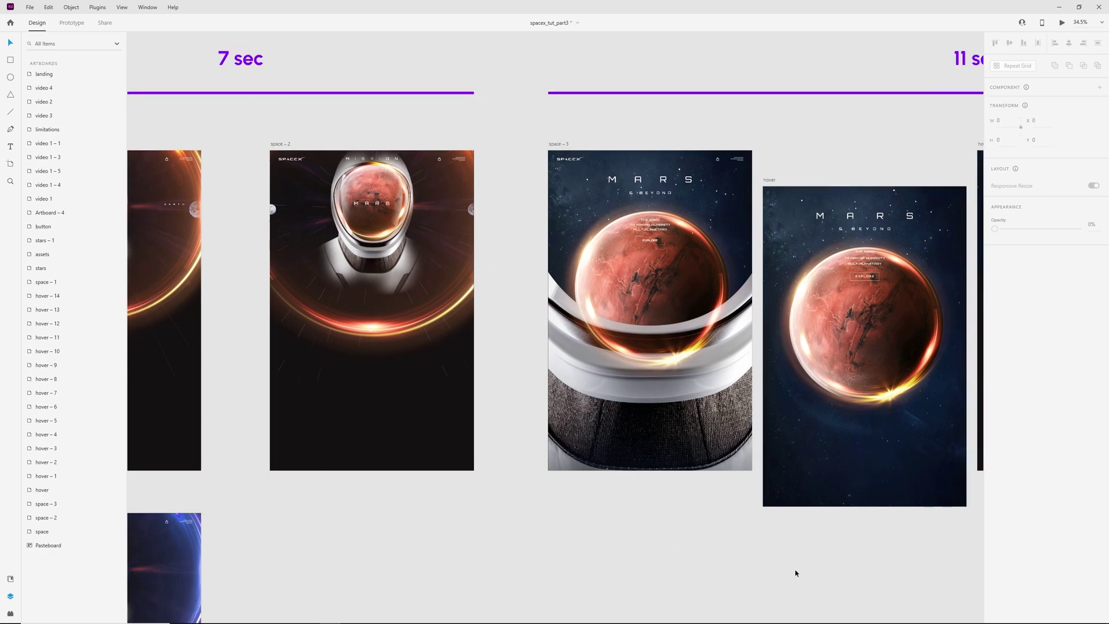
scroll(796, 573, "down", 2)
left_click_drag(776, 536, 168, 256)
left_click_drag(799, 439, 321, 223)
left_click(483, 285)
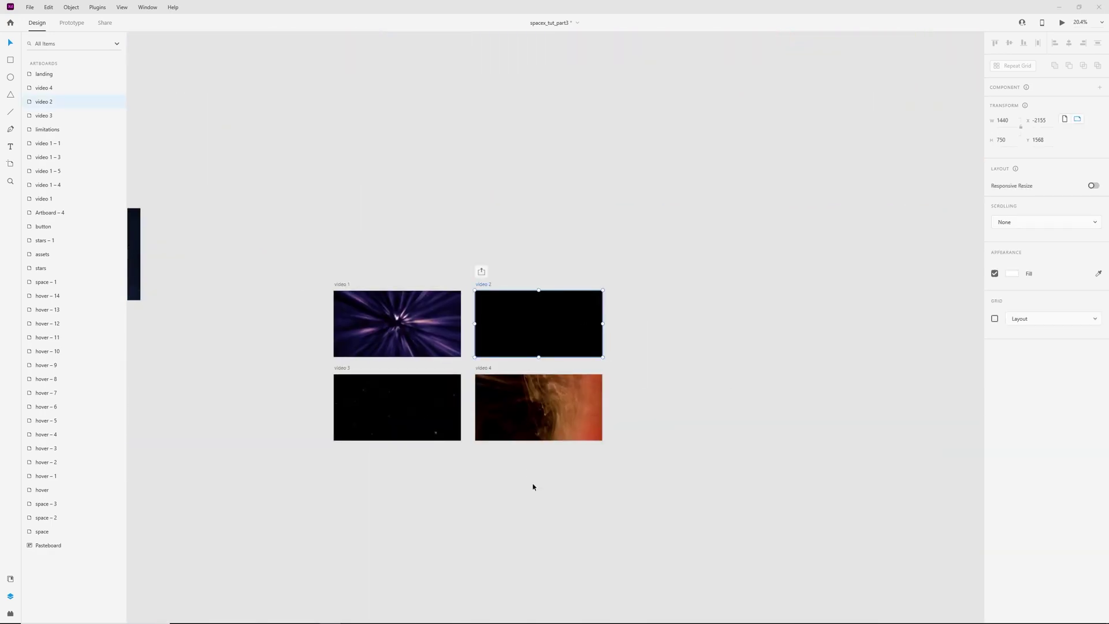
key("ctrl+Return")
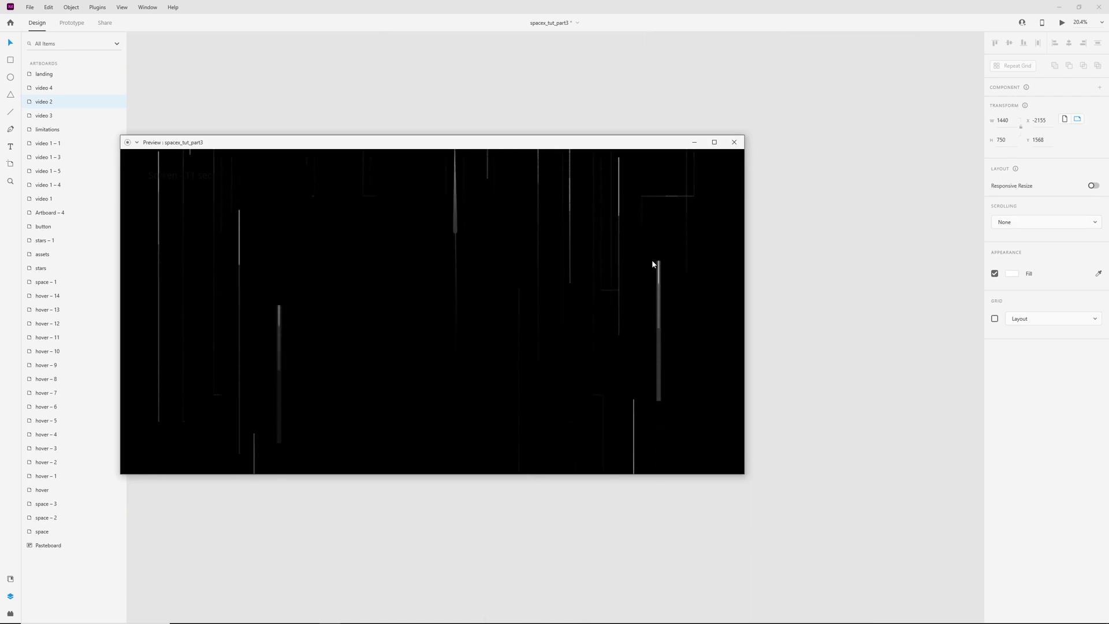
left_click(734, 142)
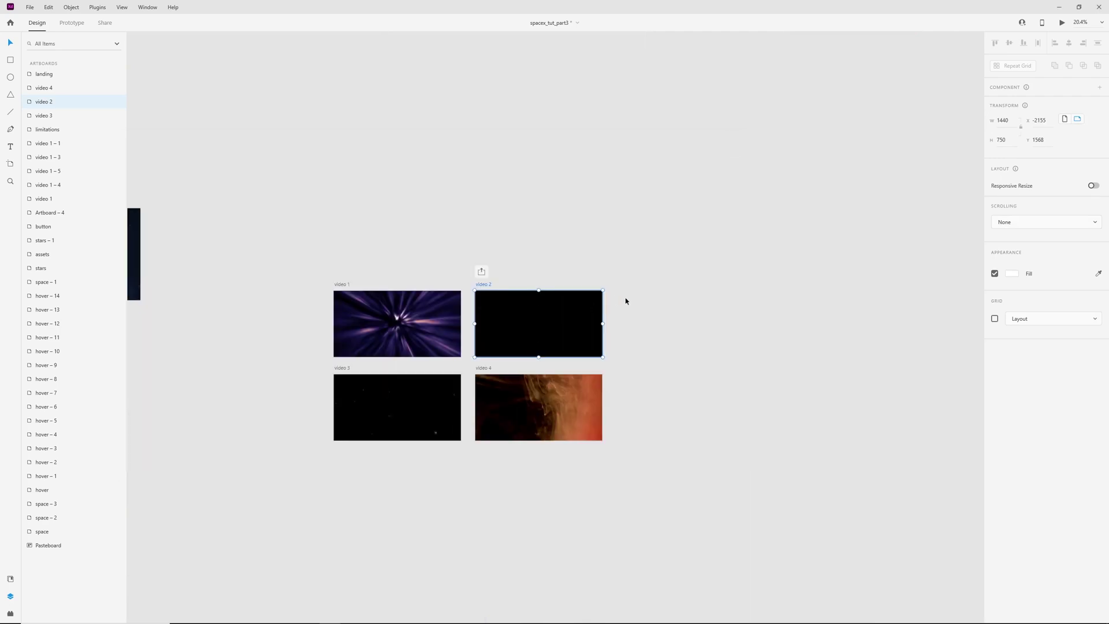
Copy the Lines - 4760 video from the video 2 artboard and paste it onto the space – 3 artboard
left_click(554, 323)
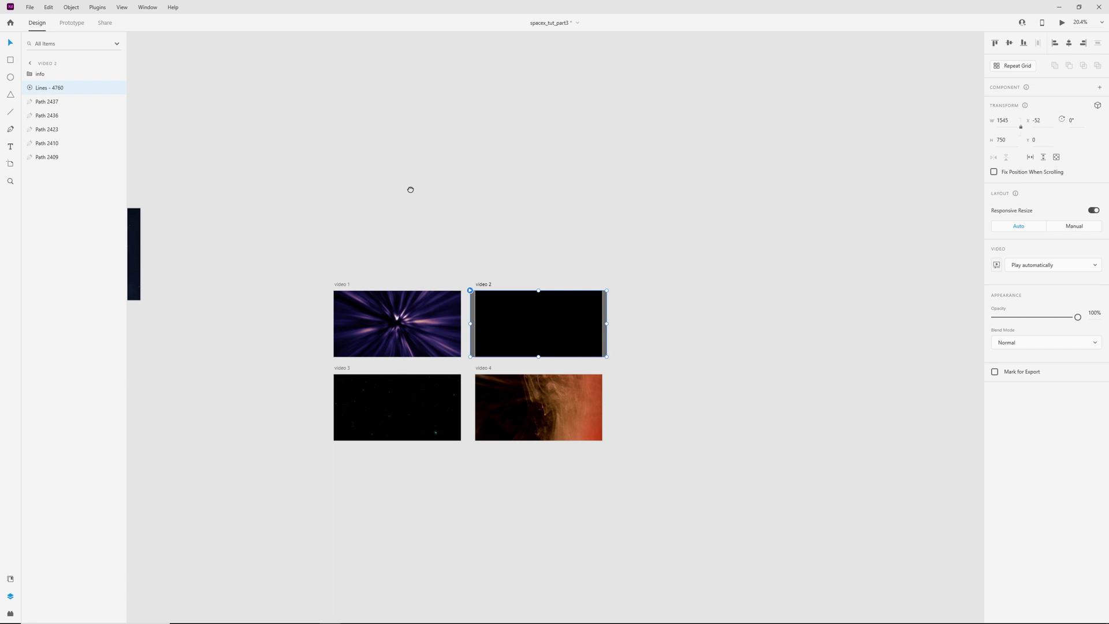
left_click_drag(410, 189, 604, 362)
scroll(222, 232, "up", 6)
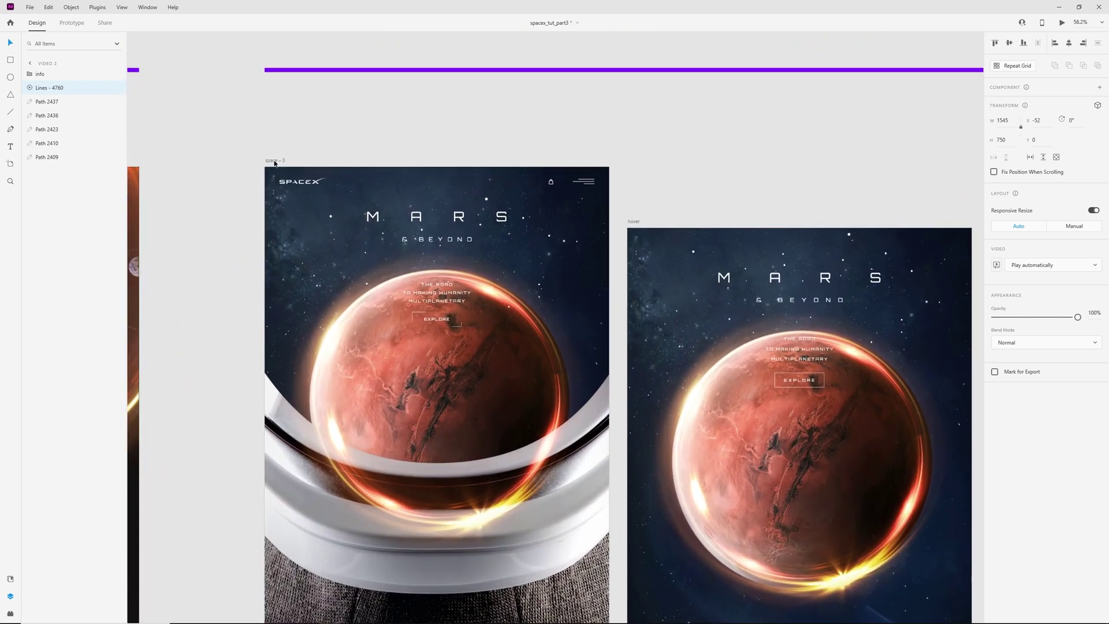
left_click(275, 164)
key("ctrl+v")
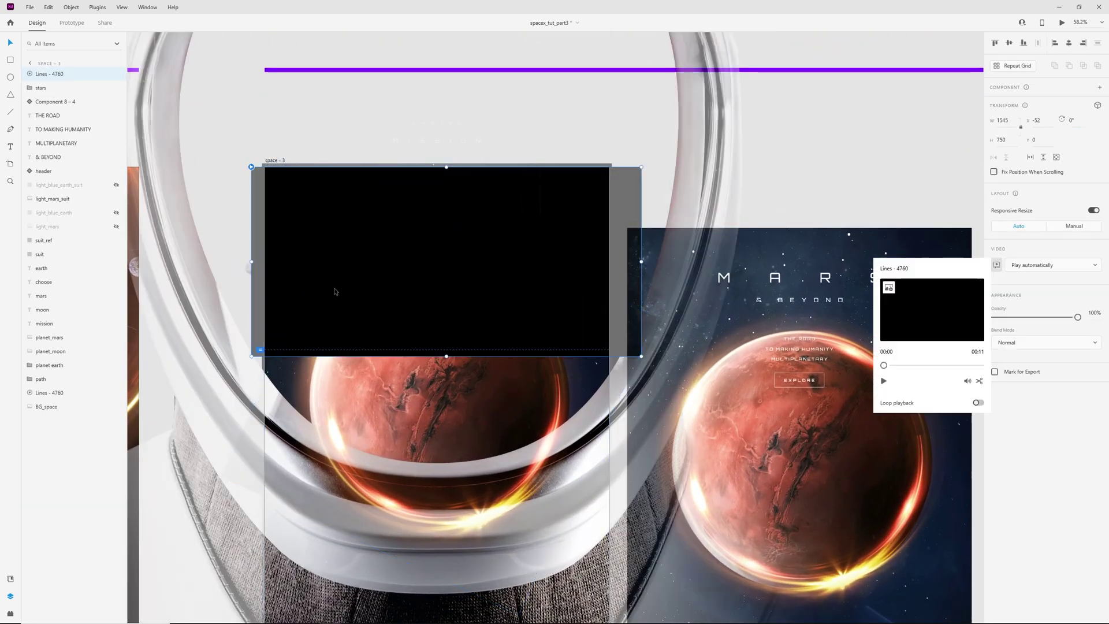
Set the pasted lines video's blend mode to Screen and keep a single copy of it directly above BG_space
left_click(1057, 339)
left_click(1058, 343)
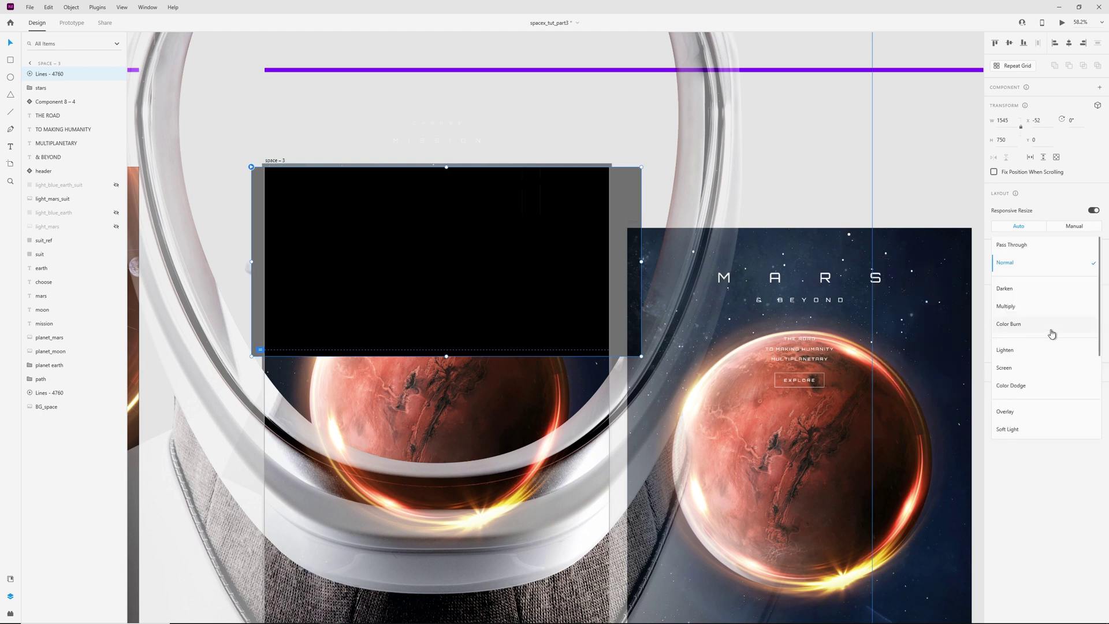
left_click(1030, 370)
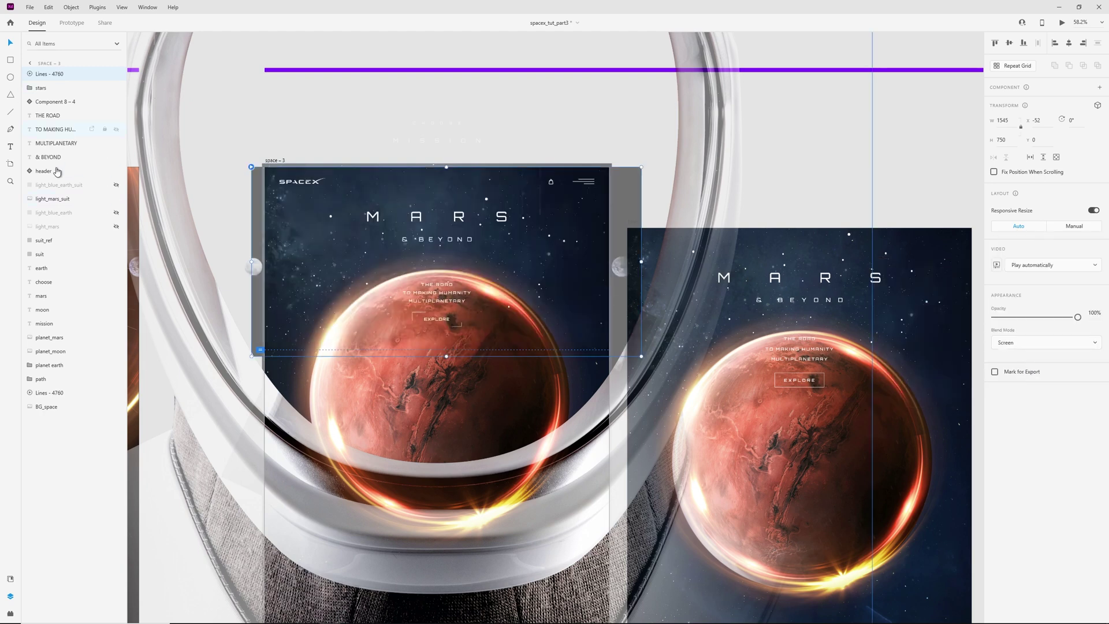
key("Delete")
left_click(54, 75)
key("ctrl+shift+[")
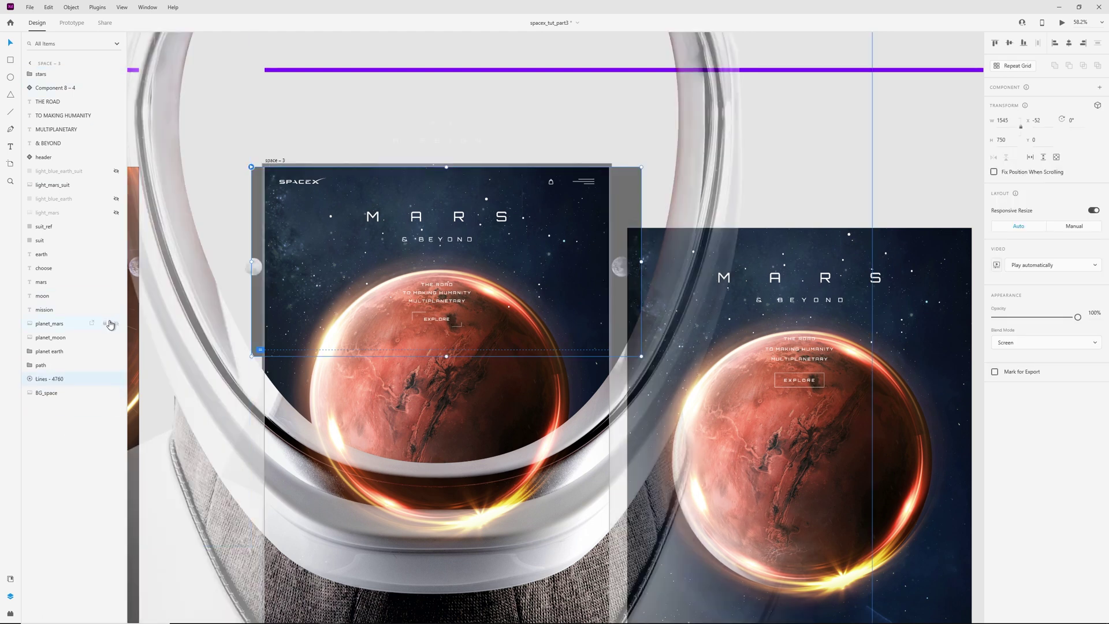
Preview the space – 3 artboard to check the lines video behind the Mars heading
left_click(272, 161)
key("ctrl+Return")
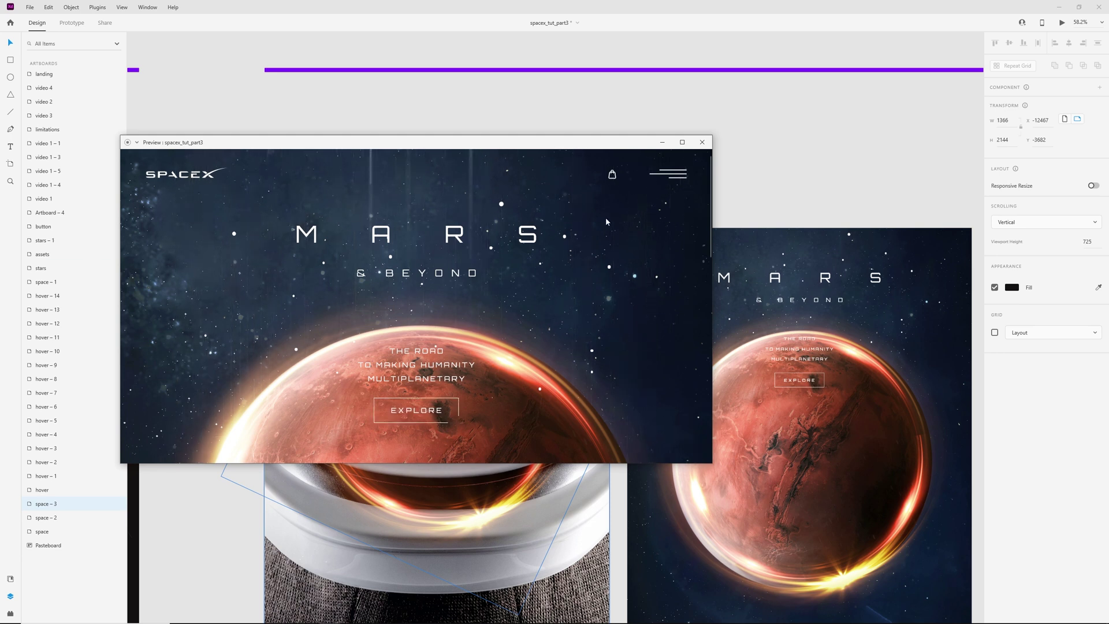
left_click(702, 142)
left_click(481, 141)
Preview the prototype from the space – 2 artboard through its transition into space – 3
left_click_drag(398, 112, 511, 110)
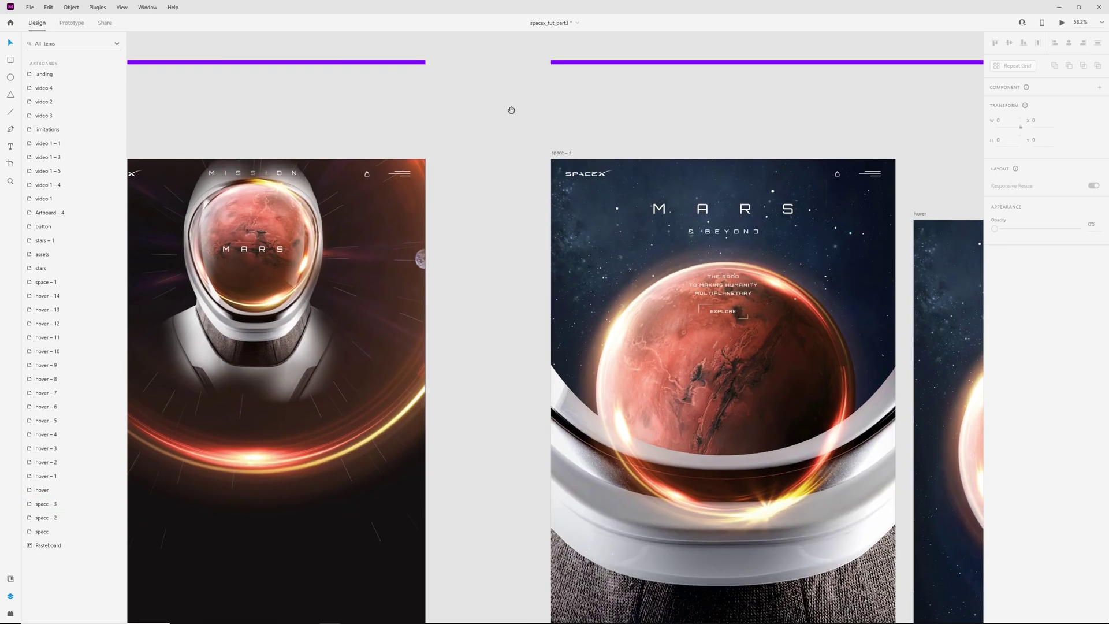
scroll(389, 110, "down", 2)
left_click_drag(389, 110, 416, 122)
left_click(191, 155)
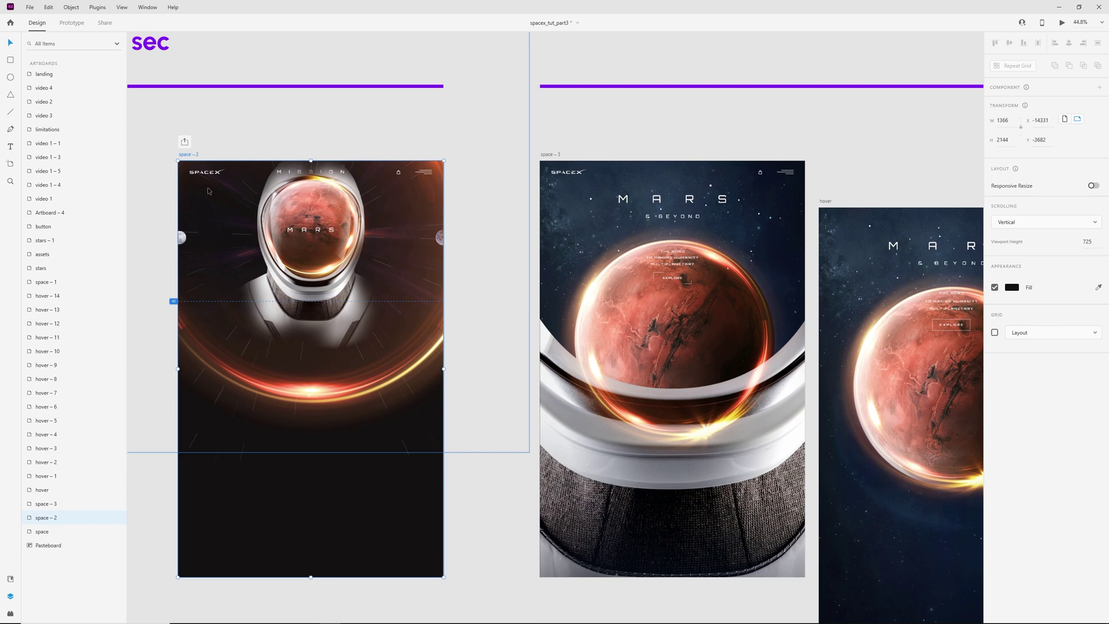
key("ctrl+Return")
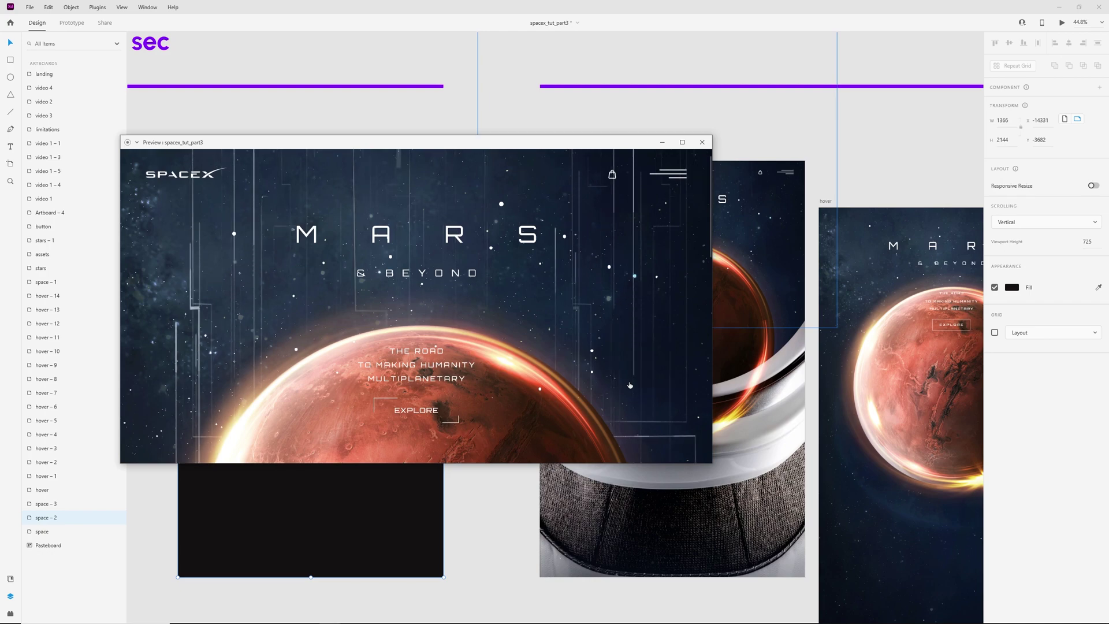
left_click(703, 142)
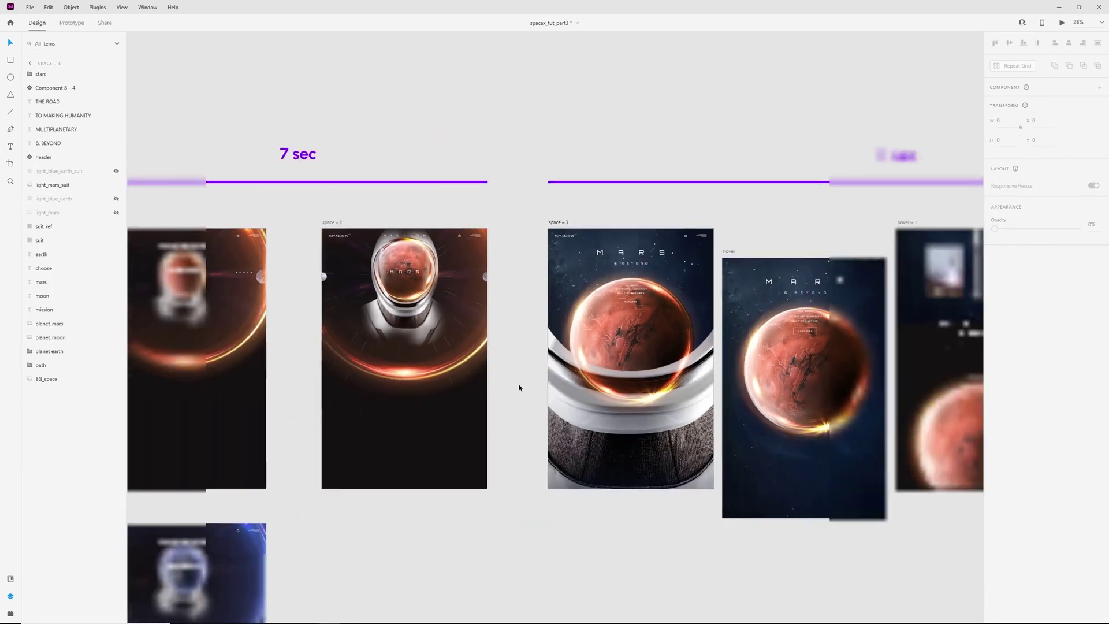
Preview the lines video on the video 2 artboard once more
scroll(519, 387, "down", 2)
left_click_drag(895, 513, 251, 204)
left_click_drag(865, 389, 856, 384)
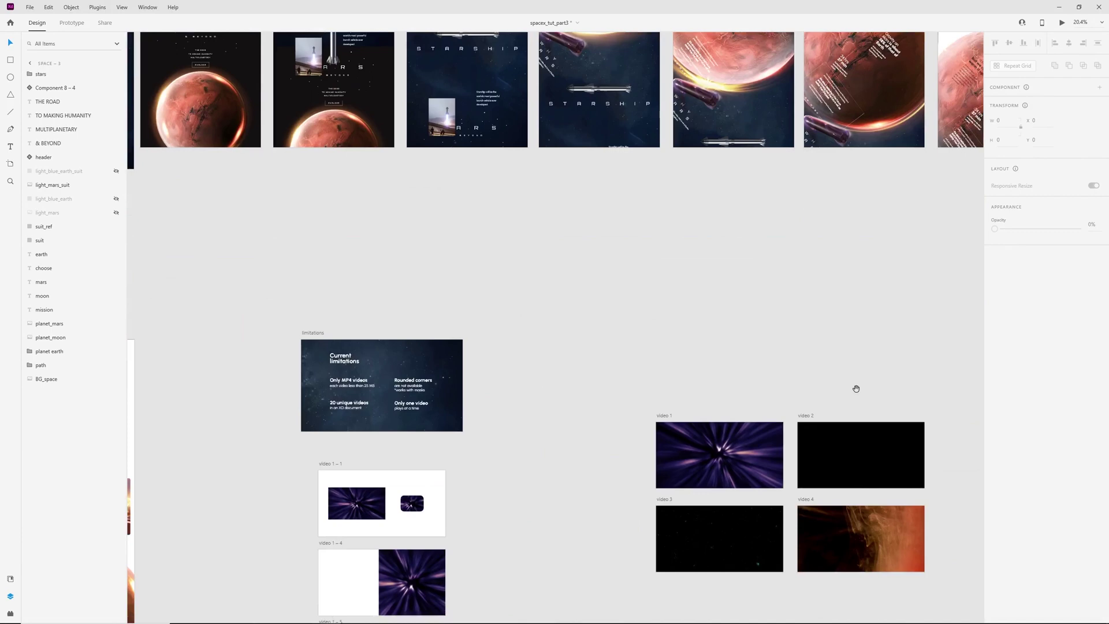
left_click(805, 419)
key("ctrl+Return")
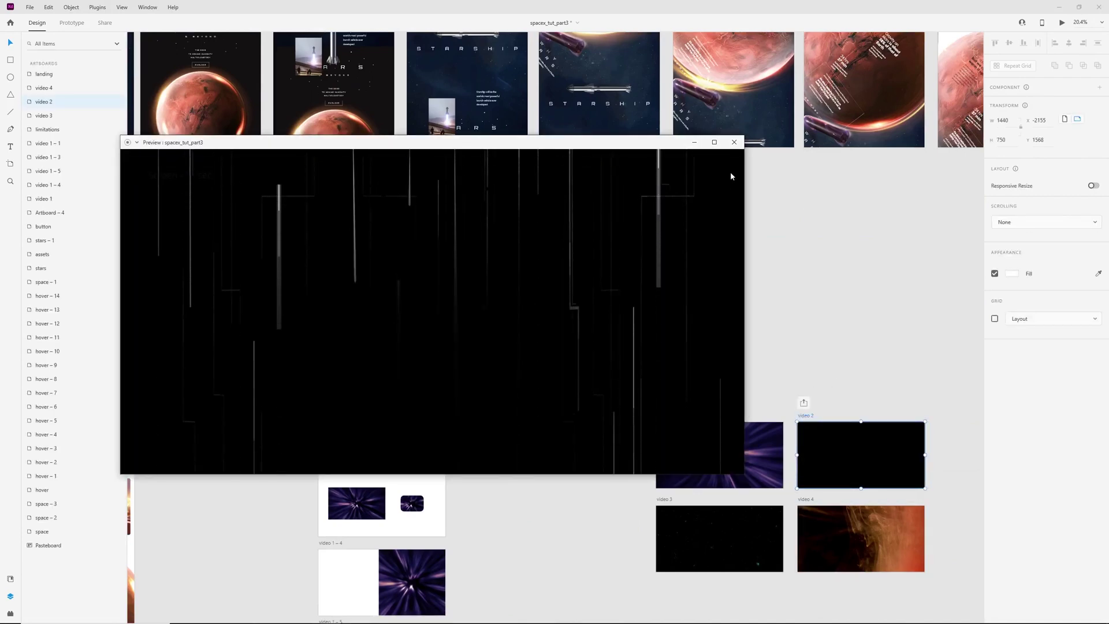
left_click(734, 143)
Copy the lines video from video 2 and paste it onto the space – 3 artboard again
left_click(832, 441)
mouse_move(460, 283)
left_mouse_down()
mouse_move(664, 383)
mouse_move(956, 482)
left_mouse_up()
left_click_drag(353, 69, 664, 394)
left_click(291, 161)
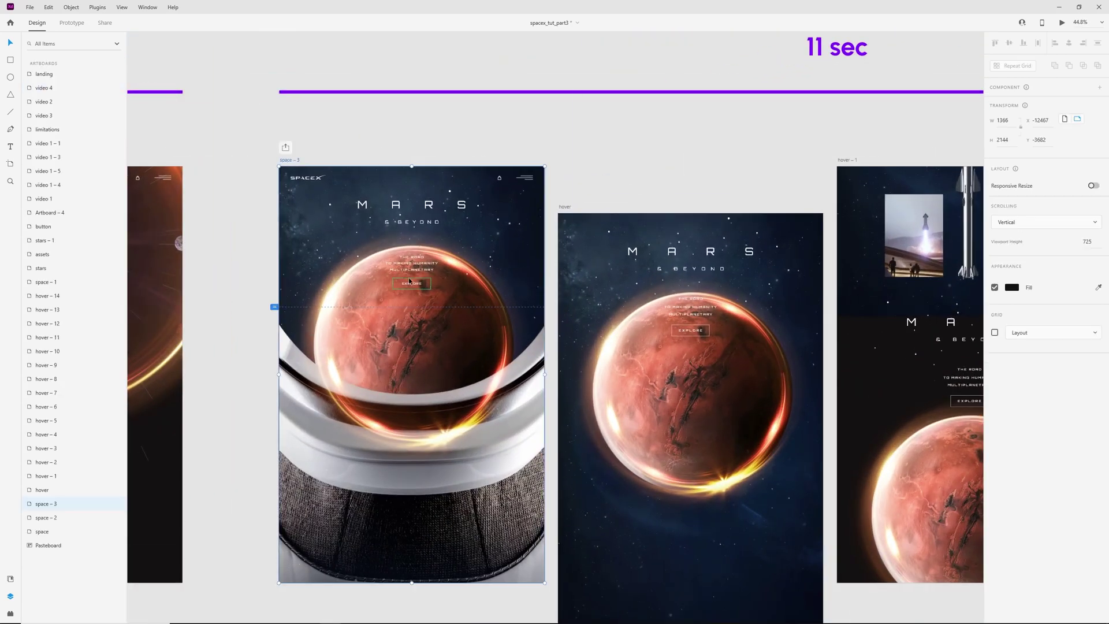
key("ctrl+v")
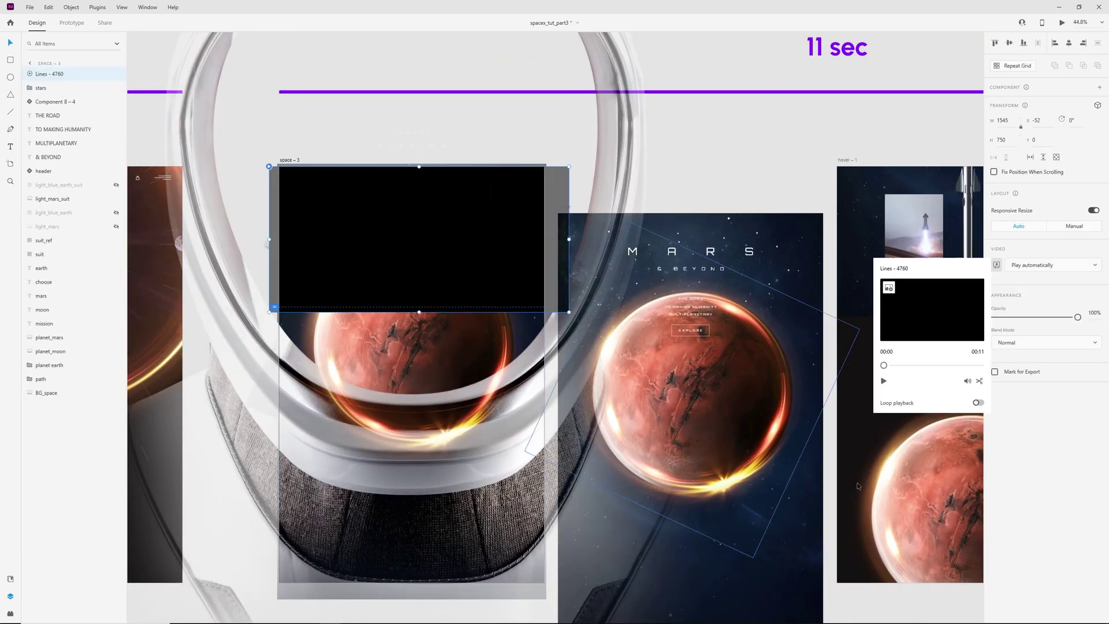
Set the pasted lines video's blend mode to Screen and move its layer directly above BG_space
left_click(1033, 347)
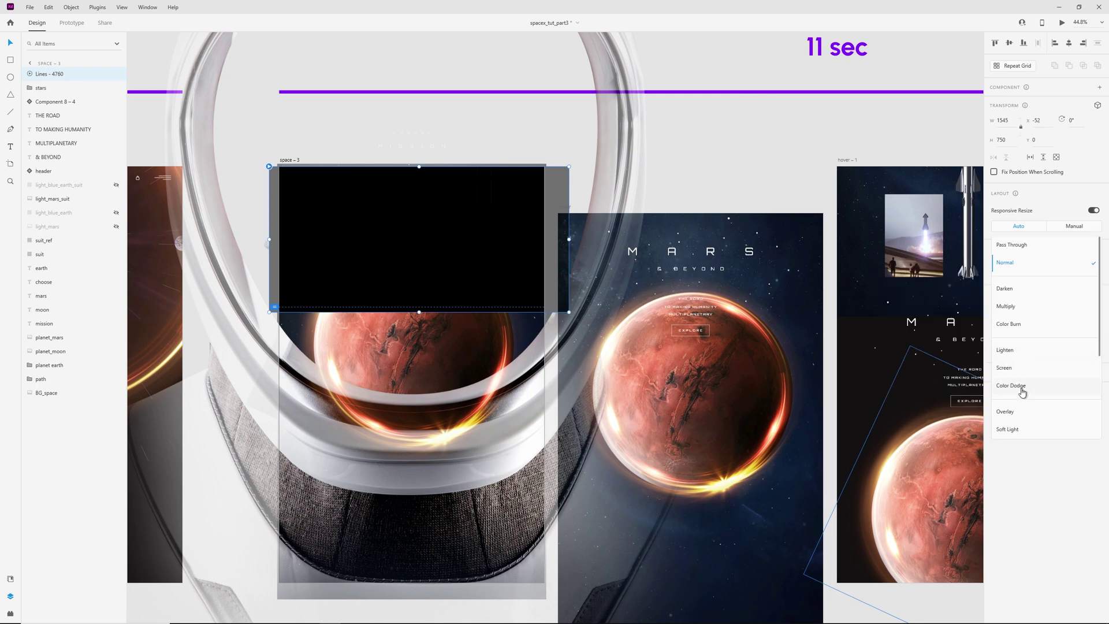
left_click(1004, 368)
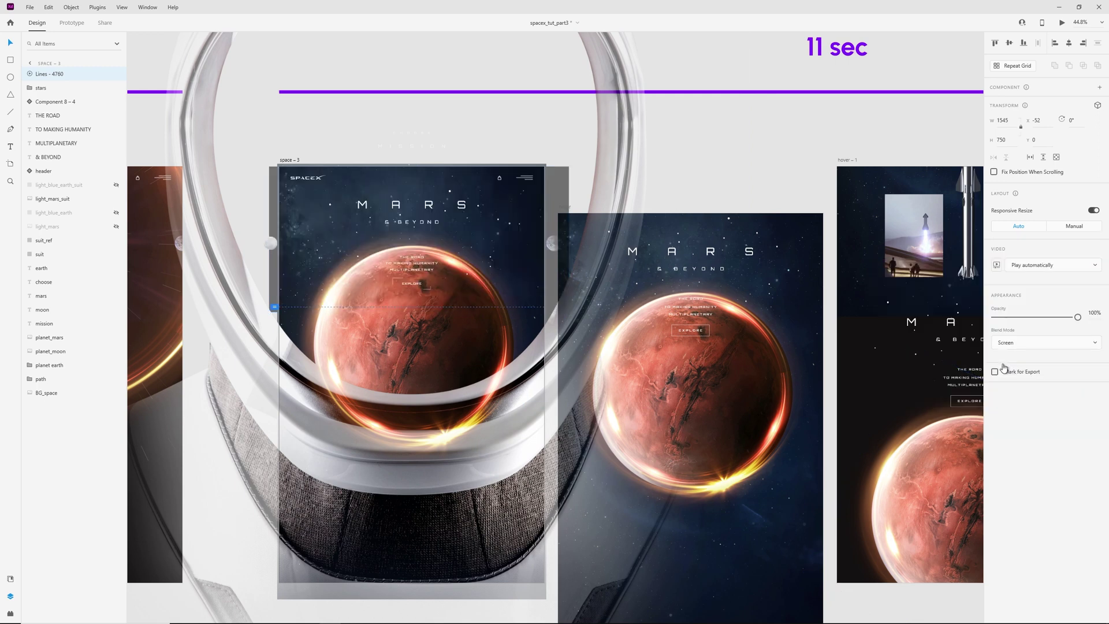
left_click_drag(106, 376, 58, 395)
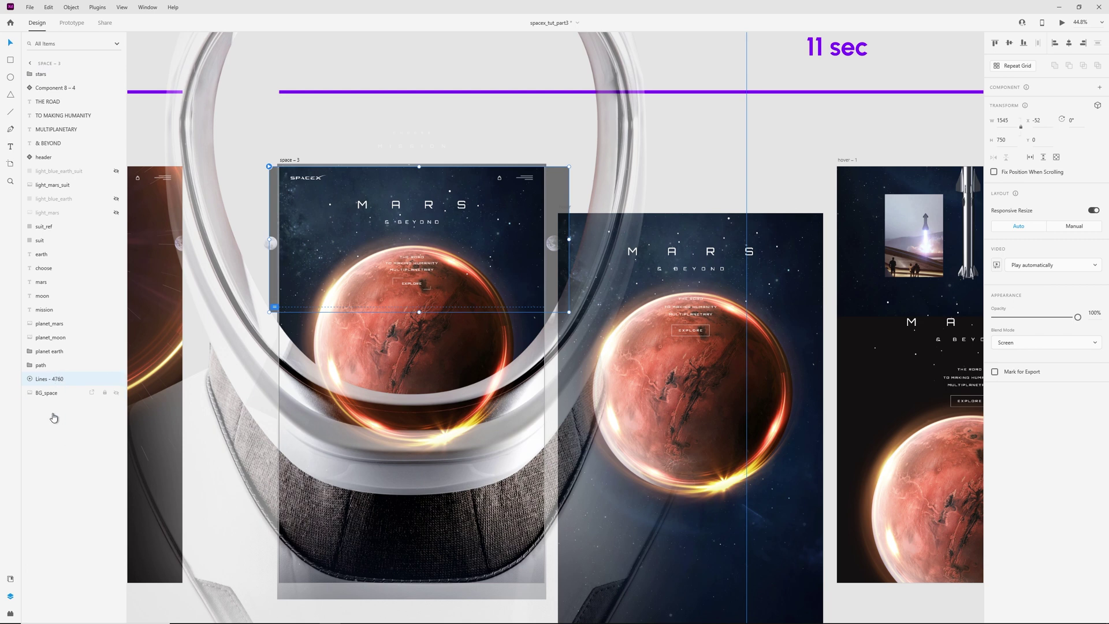
left_click(741, 48)
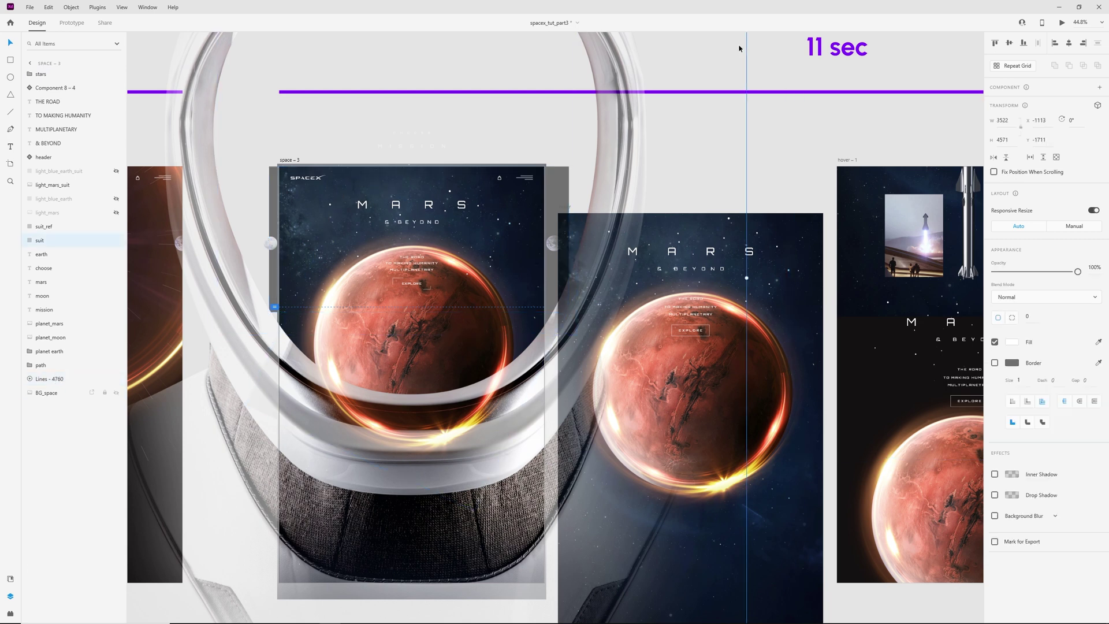
key("0")
key("0")
Preview the space – 3 artboard with the blended lines video in its background
left_click(289, 161)
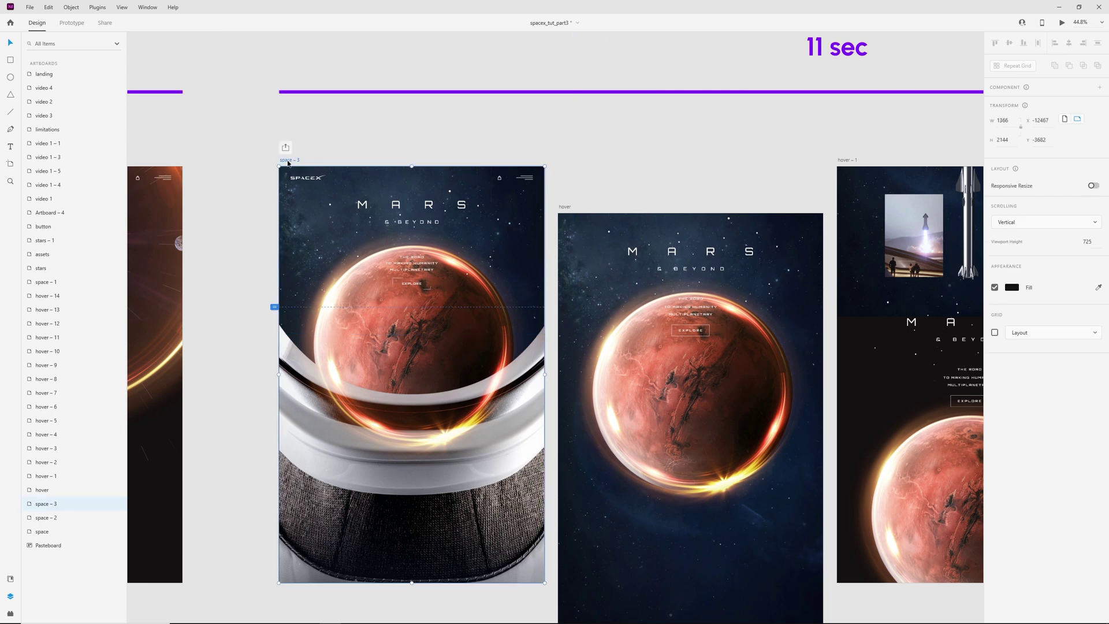
key("ctrl+Return")
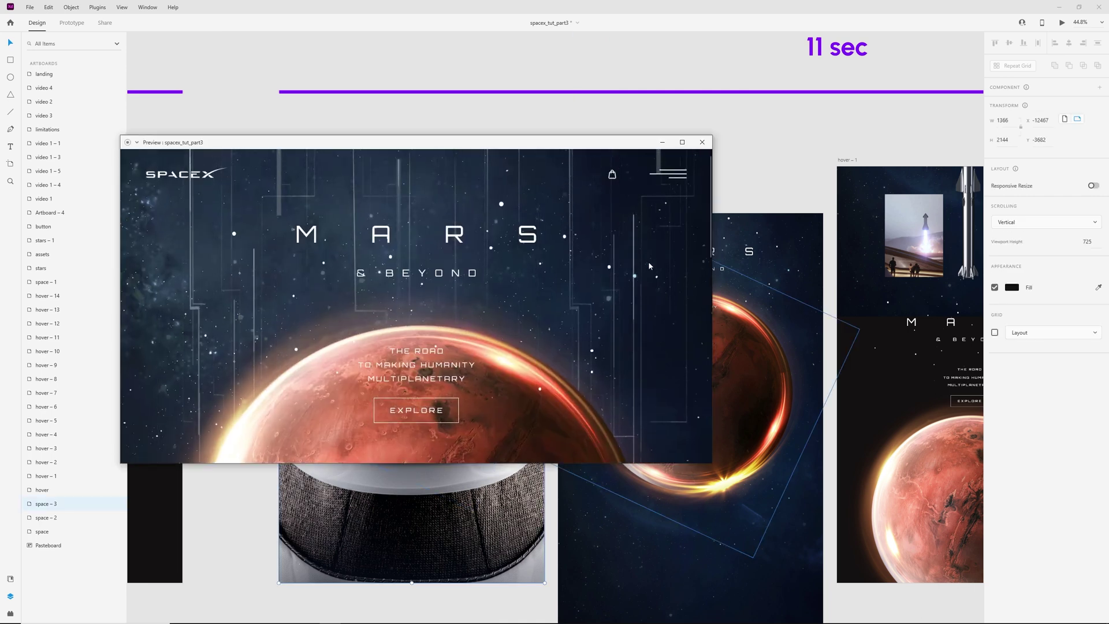
left_click(710, 149)
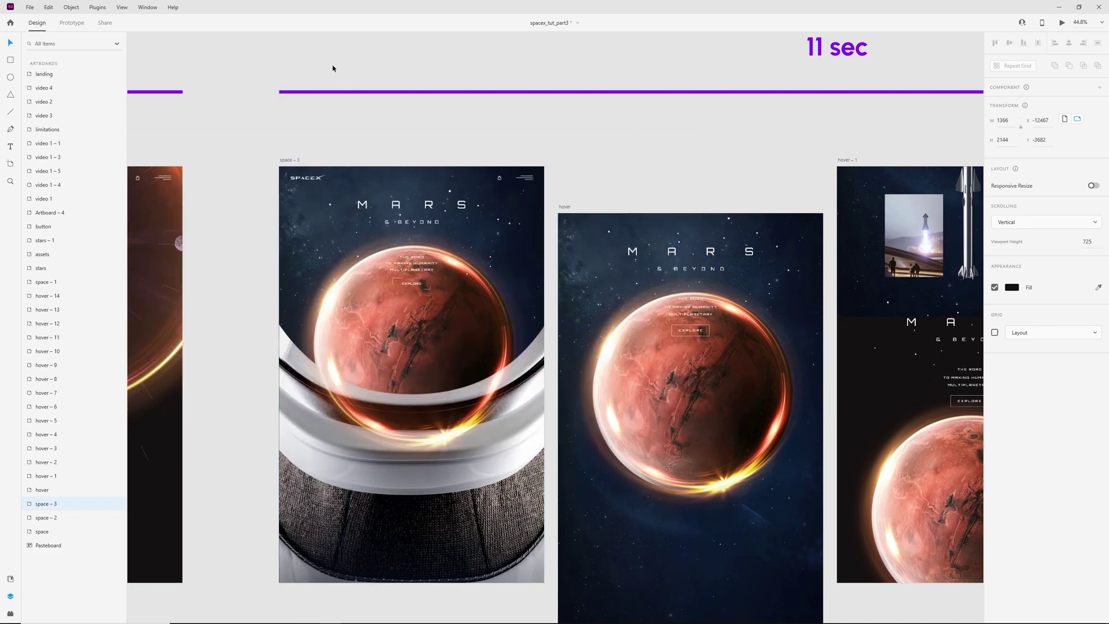
Preview the transition from the space – 2 artboard into space – 3 with the lines video playing
left_click_drag(334, 67, 556, 91)
left_click(212, 172)
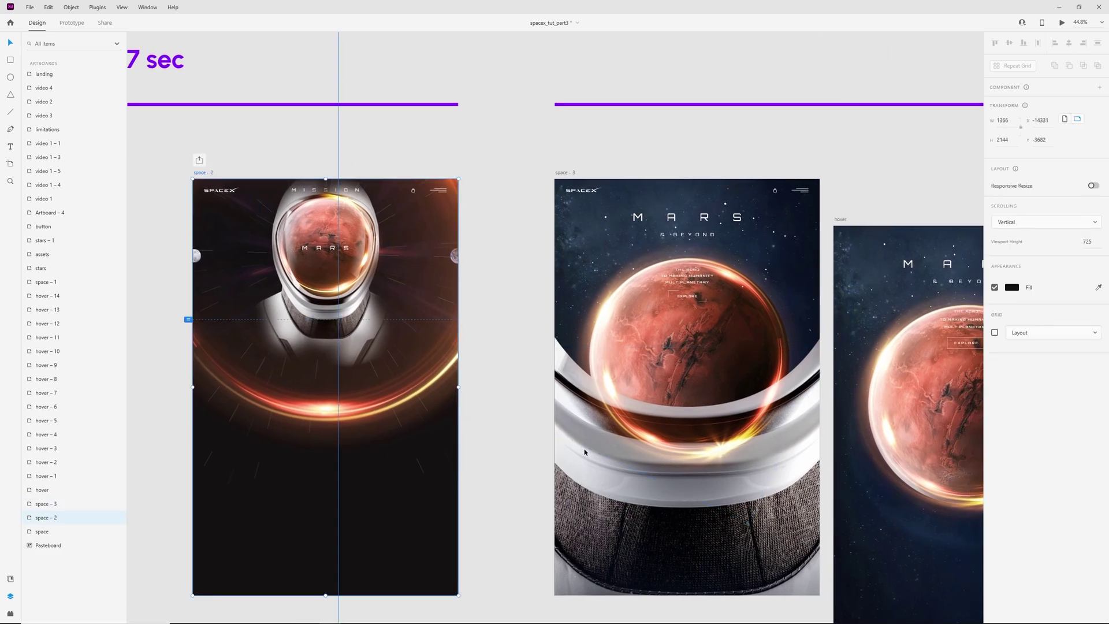
key("ctrl+Return")
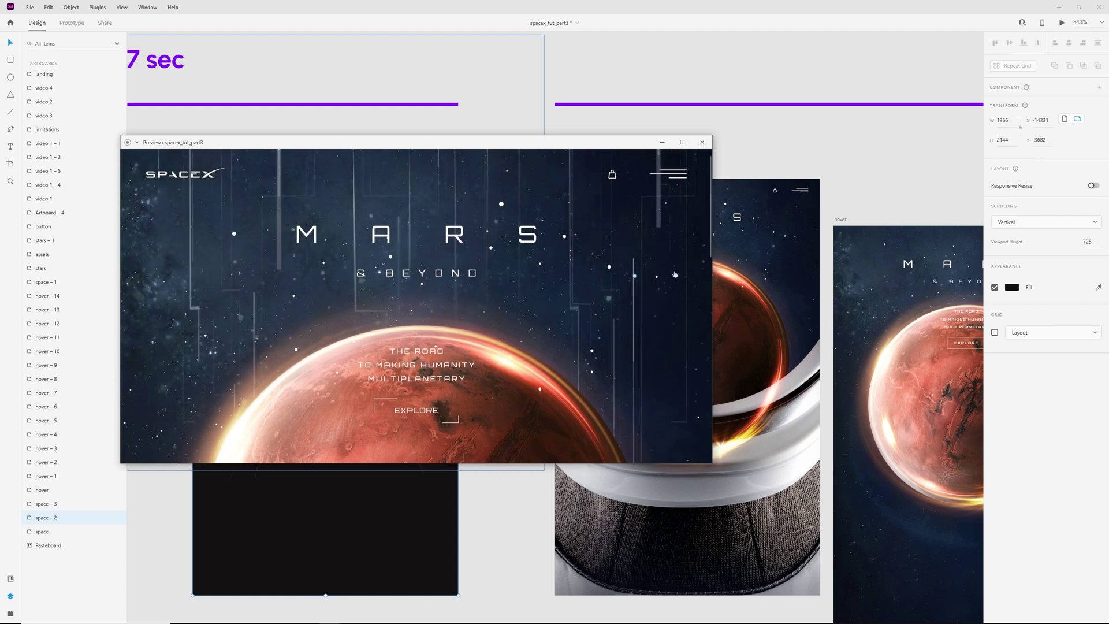
left_click(702, 143)
left_click(530, 325)
Open the playback settings of the lines video on the space – 3 artboard to review them
left_click_drag(531, 325, 529, 265)
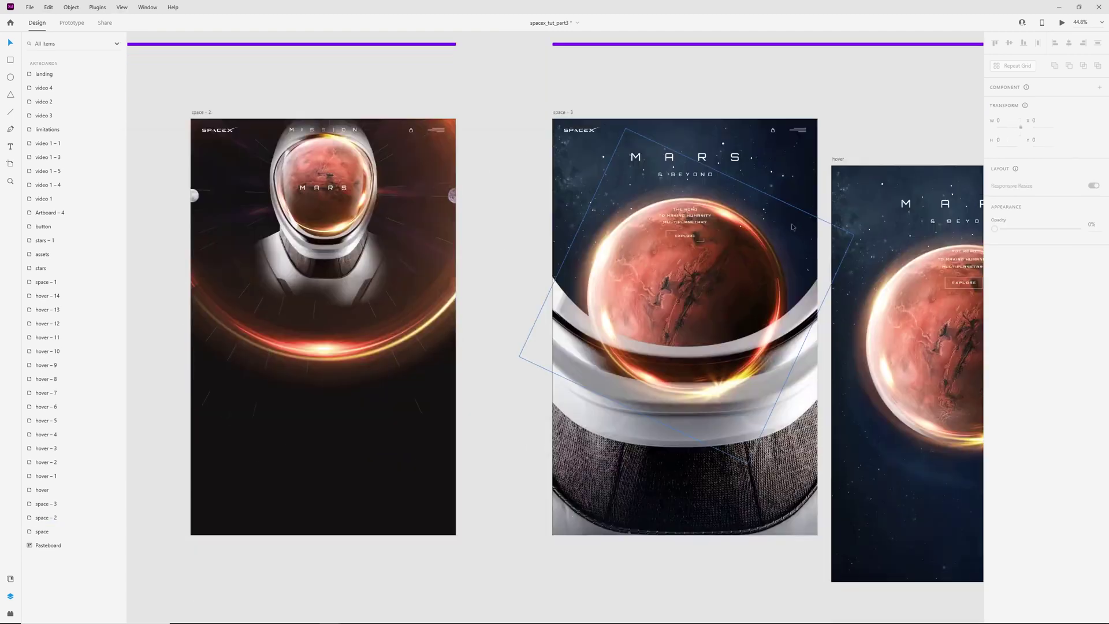
left_click(577, 254)
left_click(53, 381)
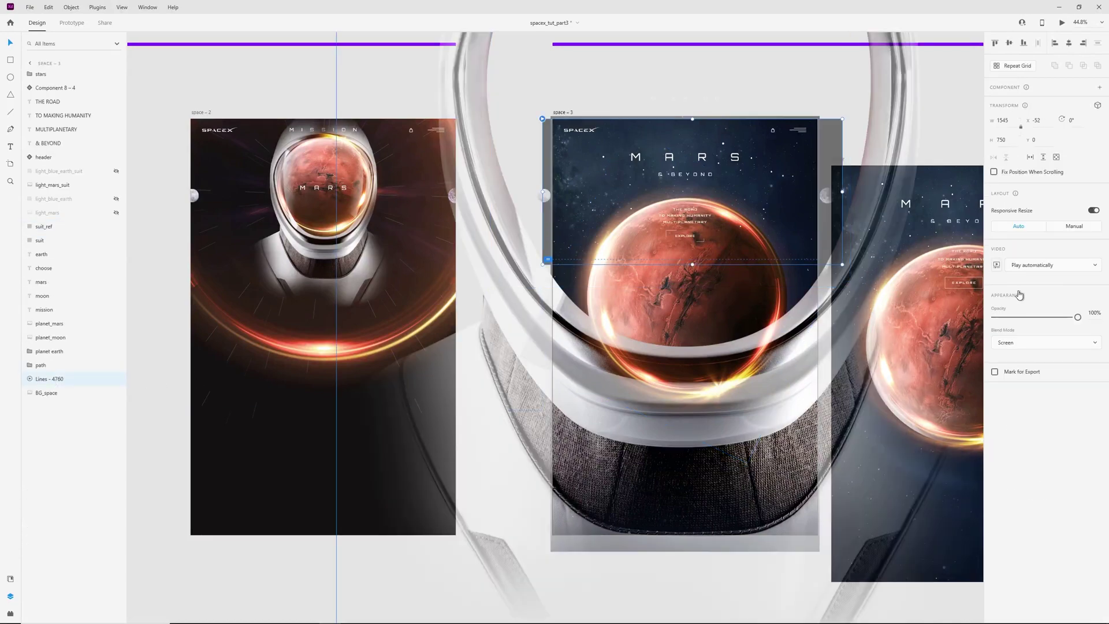
left_click(997, 266)
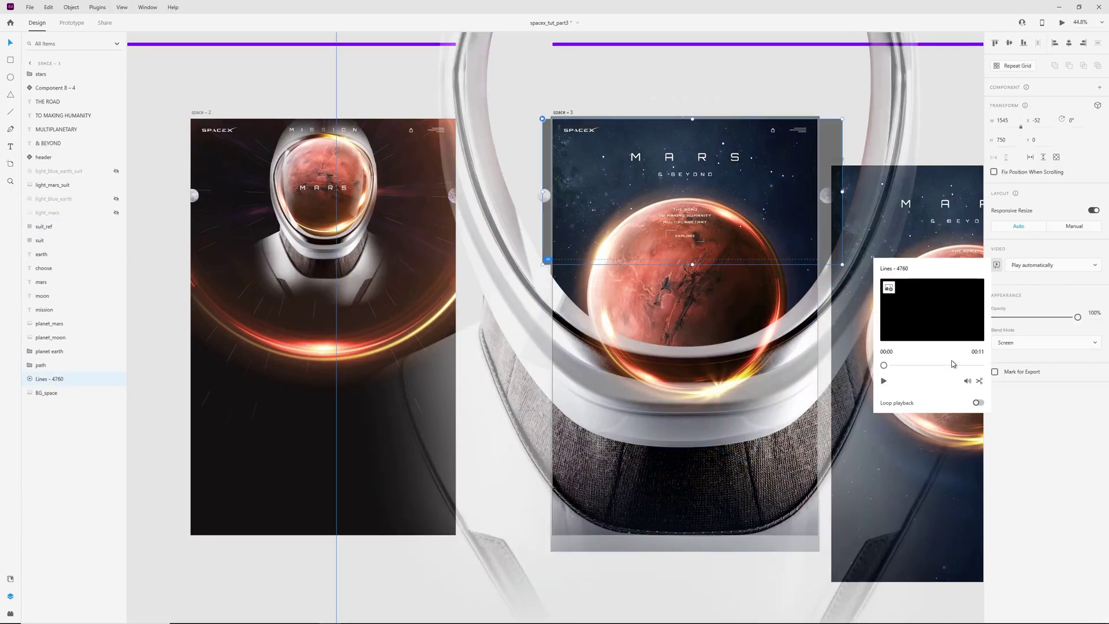
left_click(803, 566)
scroll(803, 566, "down", 2)
left_click_drag(780, 523, 328, 533)
scroll(613, 419, "down", 4)
left_click(648, 497)
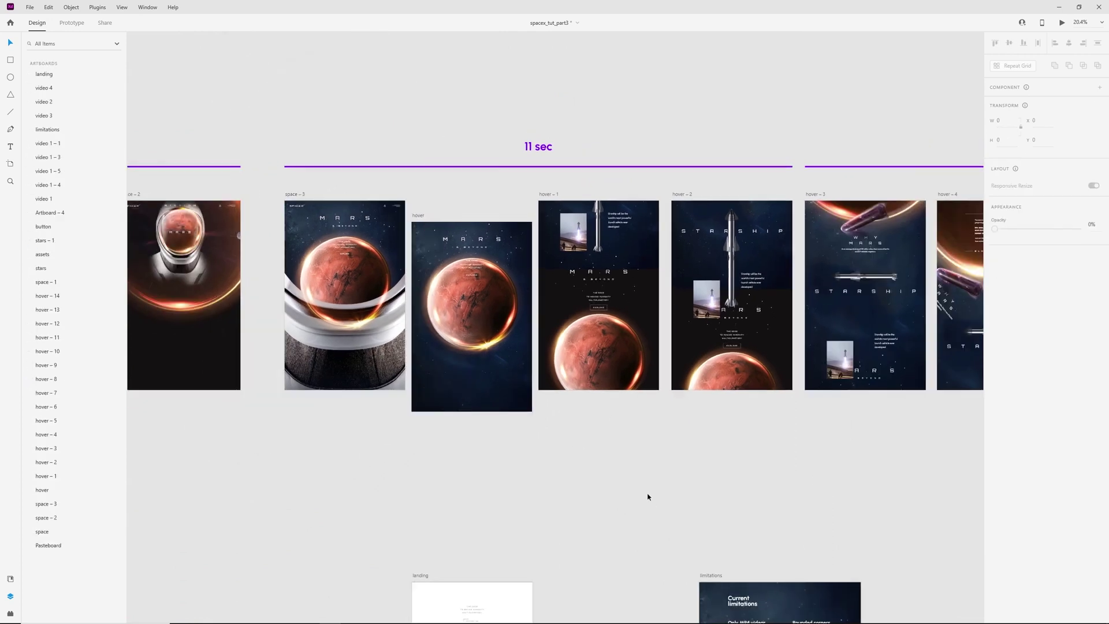
Copy the lines video from the space – 3 artboard and paste it into hover, hover – 1 and hover – 2 directly above BG_space
scroll(586, 415, "up", 2)
left_click_drag(587, 429, 611, 450)
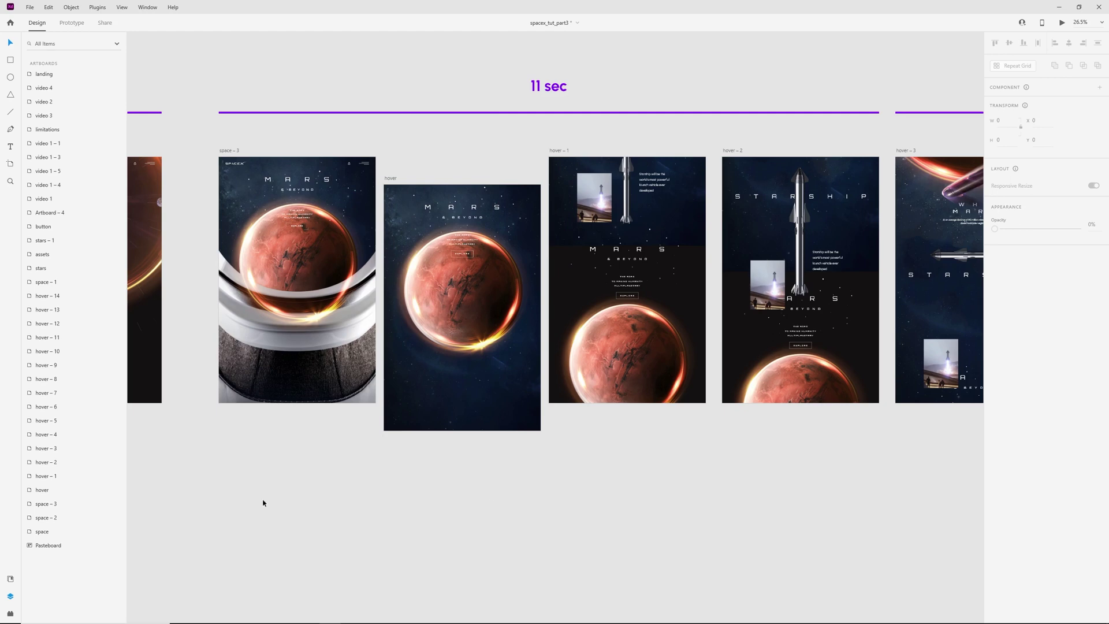
left_click(255, 195)
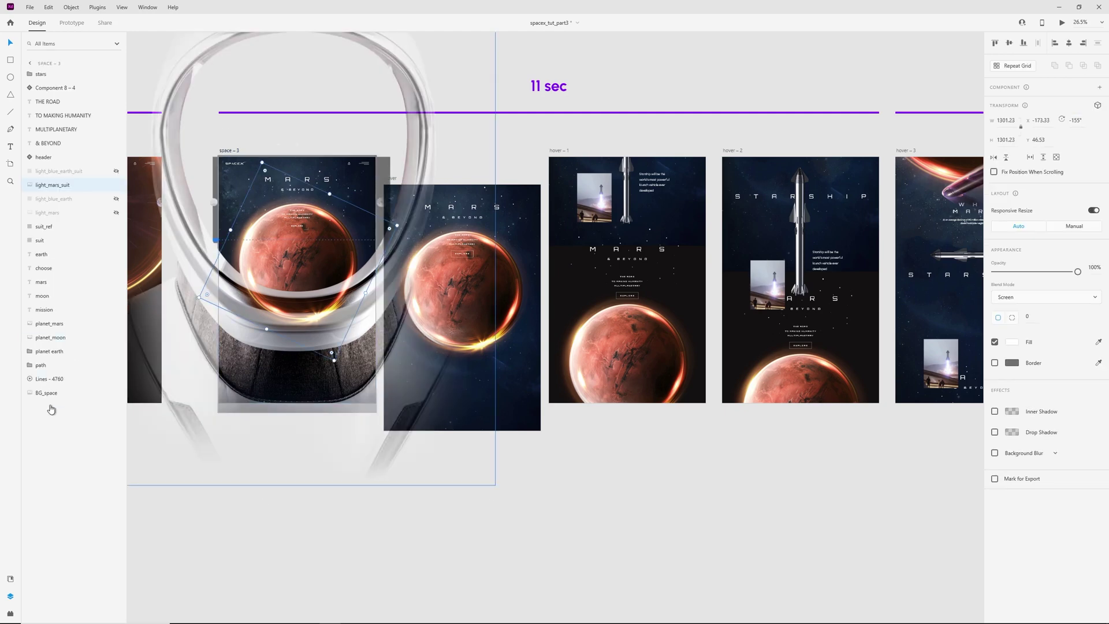
left_click(56, 377)
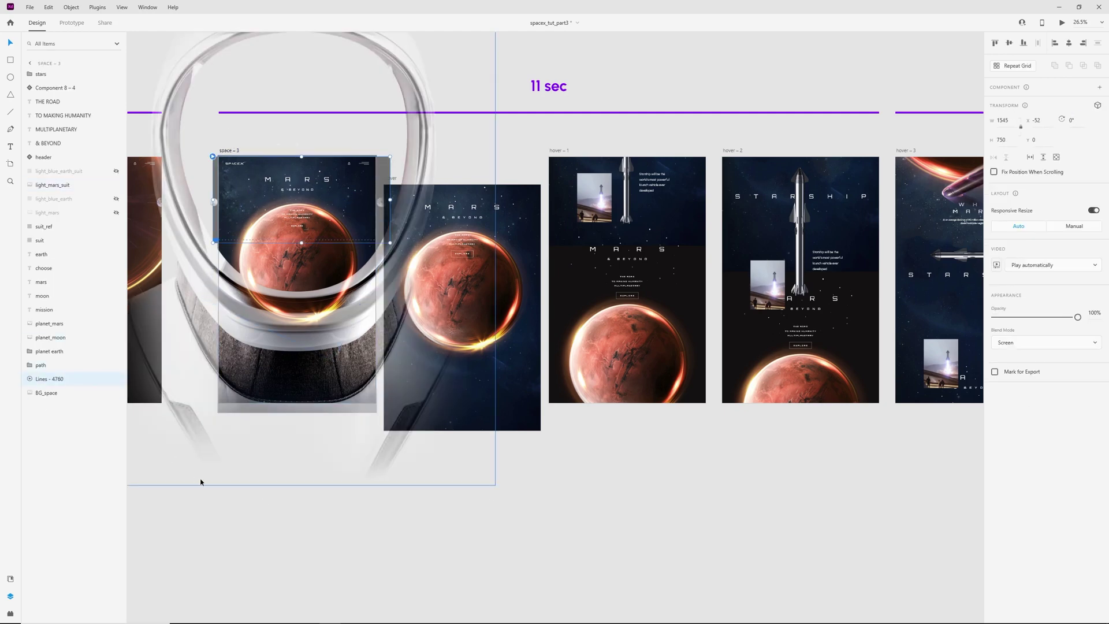
left_click(433, 517)
left_click(389, 178)
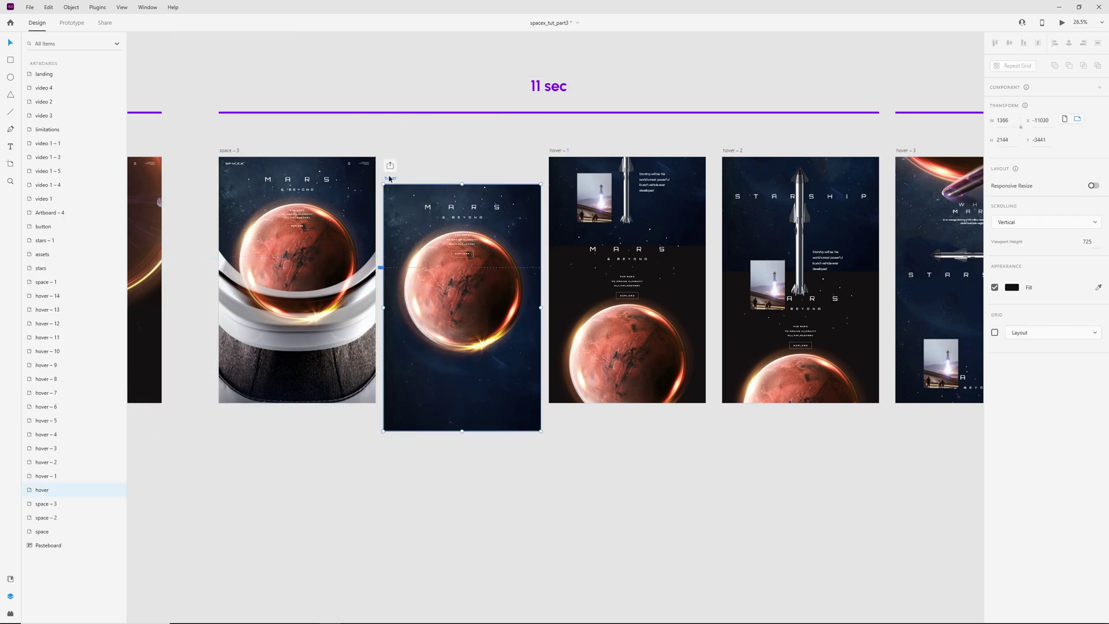
left_click(570, 151, "shift")
left_click(735, 150, "shift")
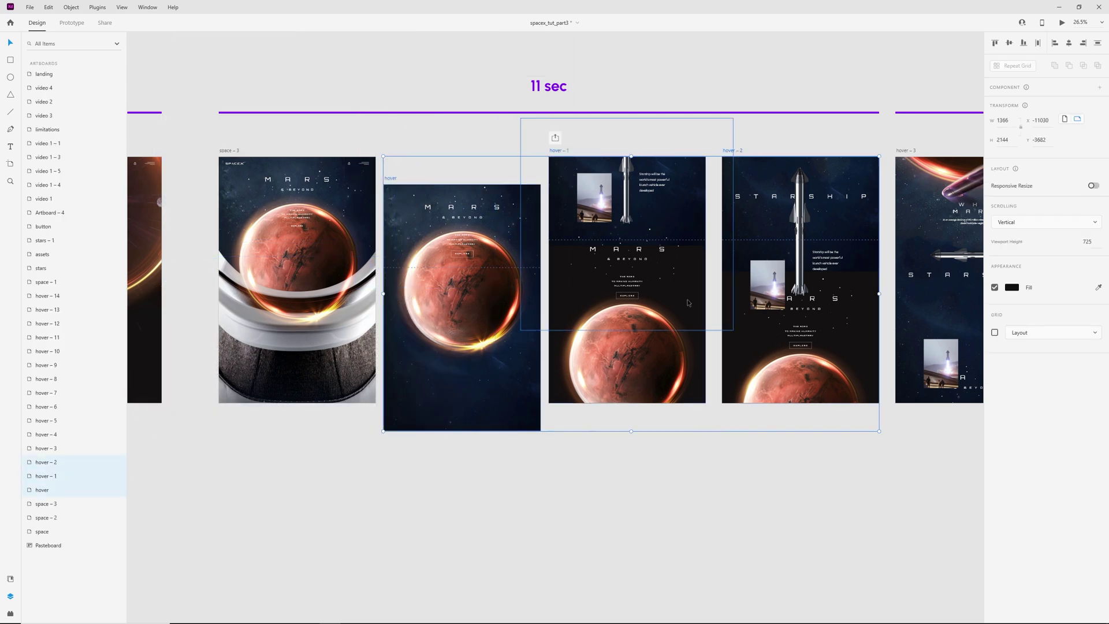
left_click(688, 302)
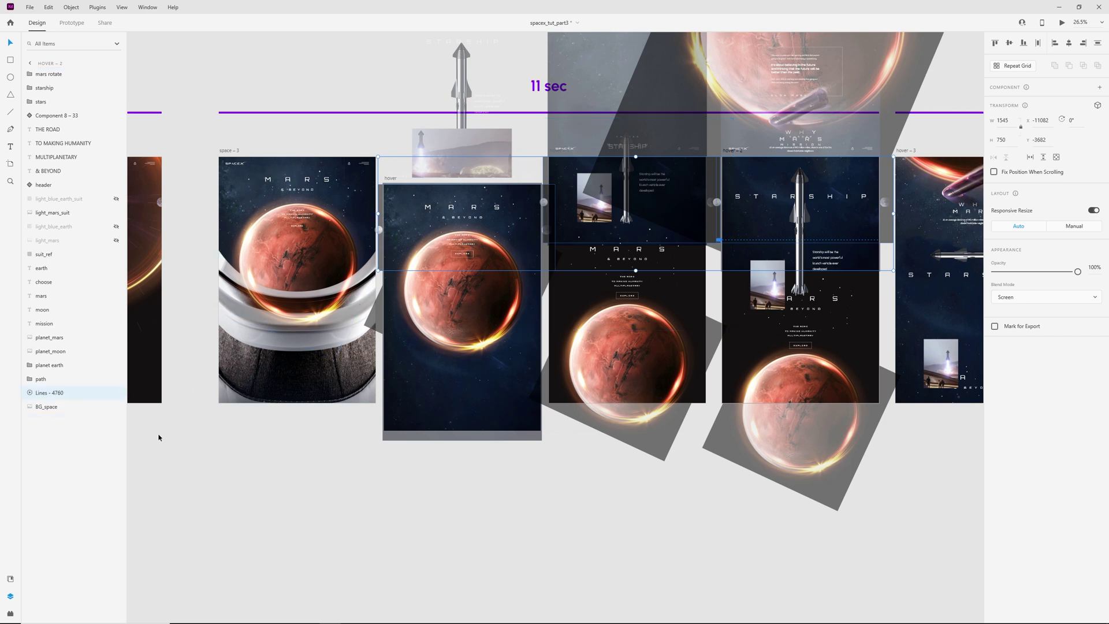
left_click(565, 533)
Preview the prototype from space – 3 through to the Starship screen with the lines video in the background
left_click(230, 150)
key("ctrl+Return")
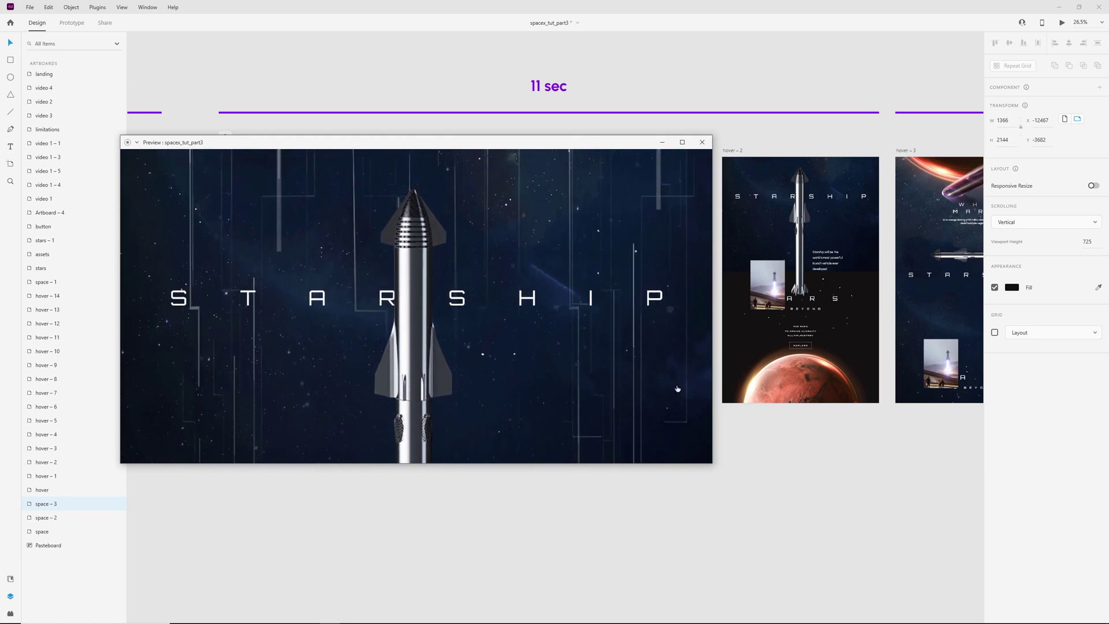
left_click(702, 142)
left_click(631, 468)
Set the duration of the auto-animate transition from space – 3 to hover to 0.8 s
left_click_drag(615, 439, 604, 447)
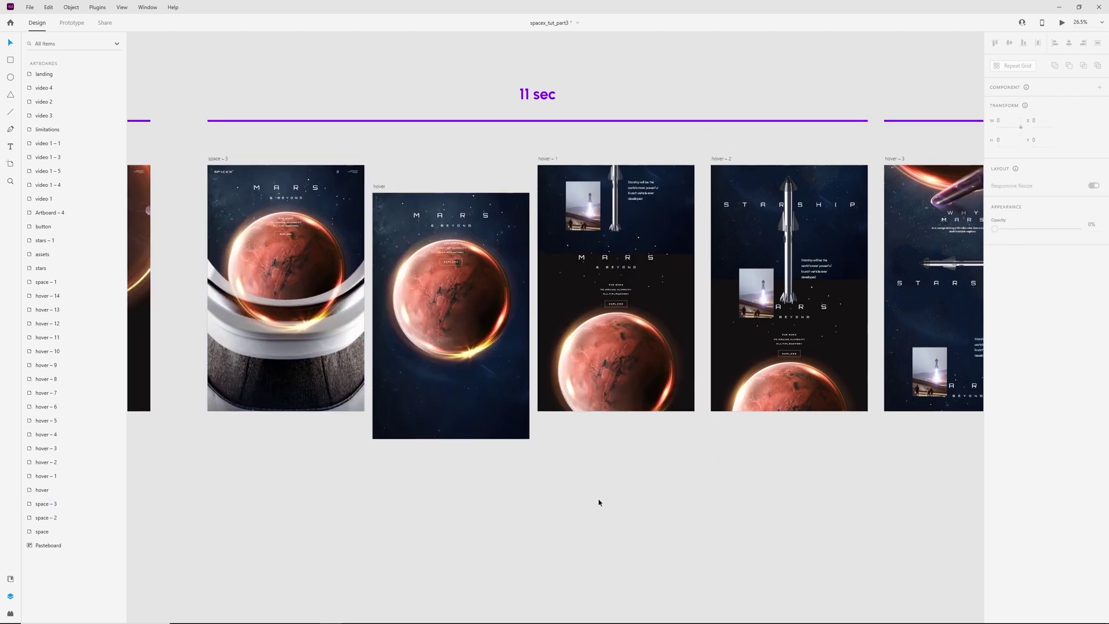
left_click(71, 22)
left_click(223, 155)
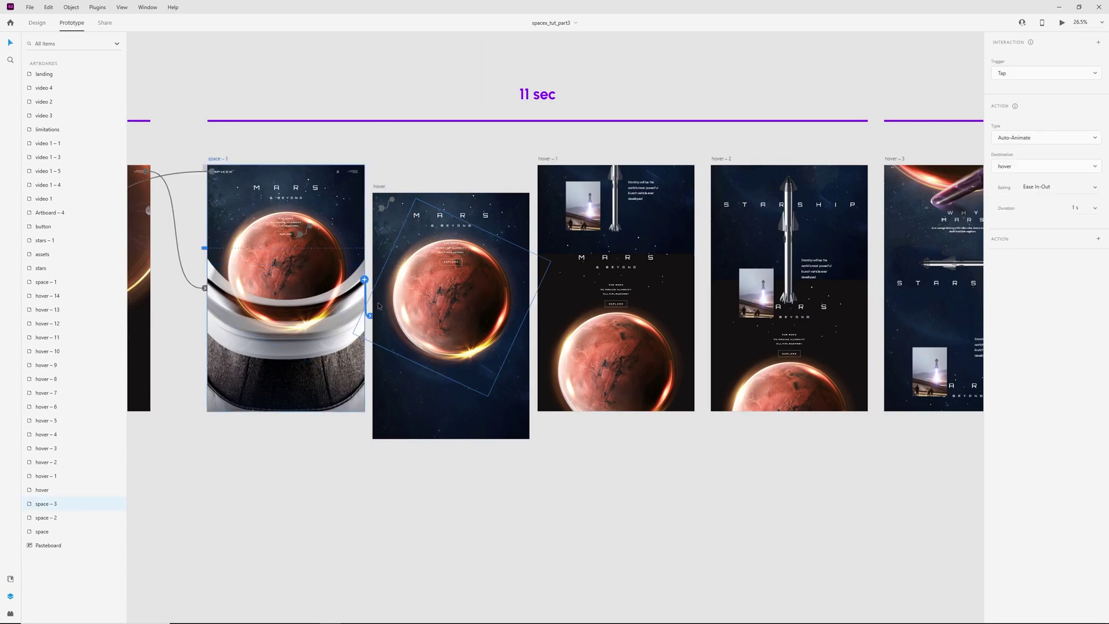
left_click(1095, 209)
left_click(1079, 191)
Set the duration of the hover – 1 artboard's auto-animate transition to 2.5 s and check the hover – 2 transition's duration
left_click(384, 187)
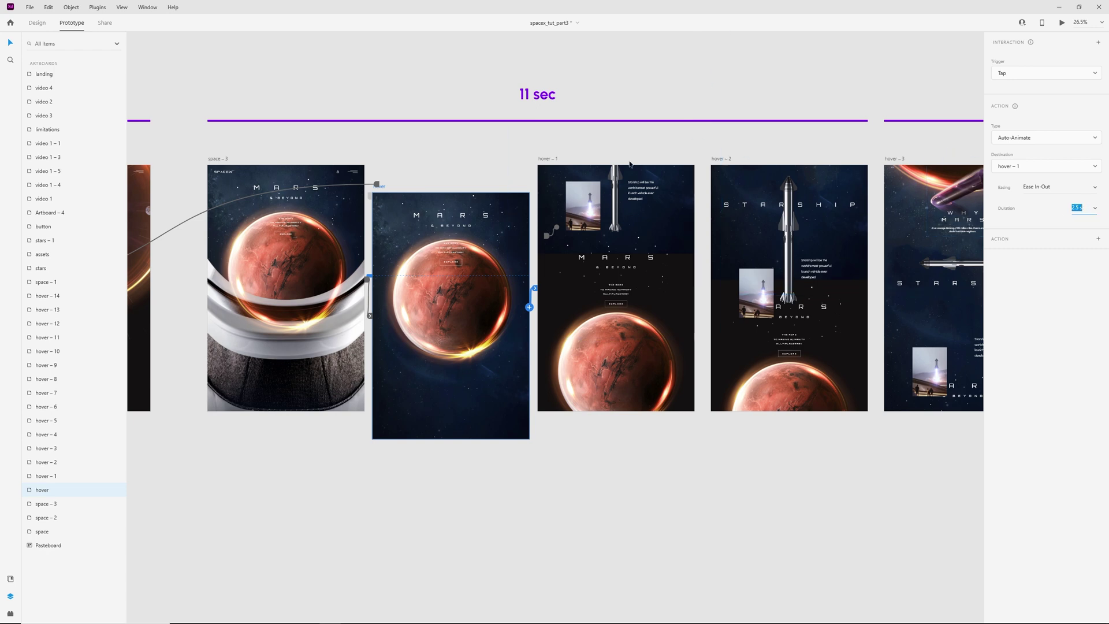
left_click(552, 160)
type("2.5")
key("Return")
left_click(729, 158)
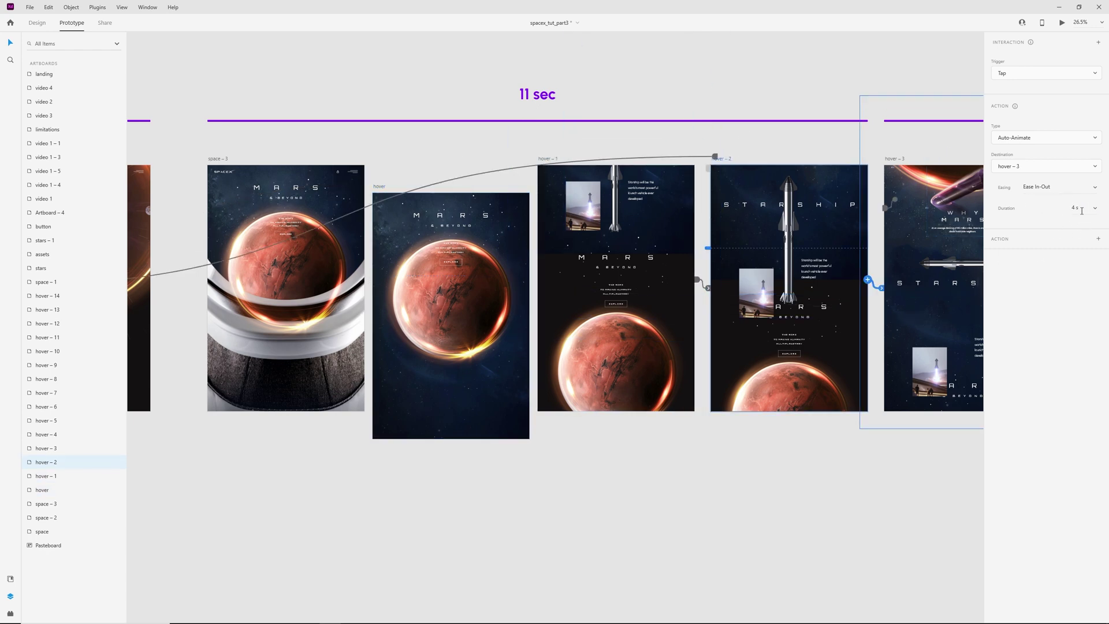
left_click(379, 86)
Preview the timing of the transitions starting from the space – 3 artboard
left_click(218, 158)
key("ctrl+Return")
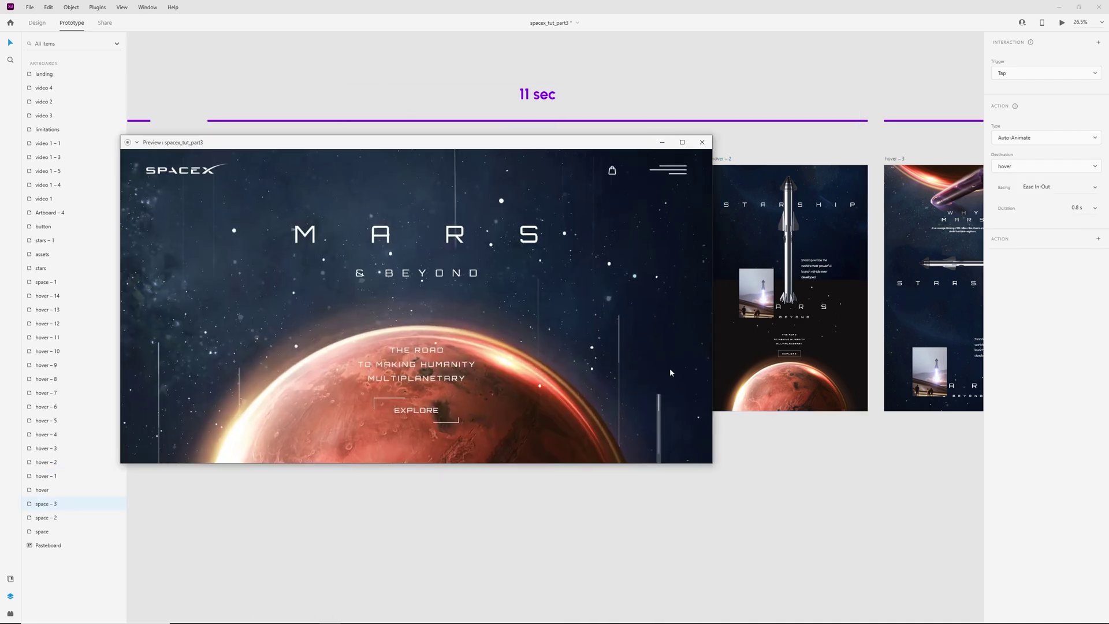
left_click(676, 395)
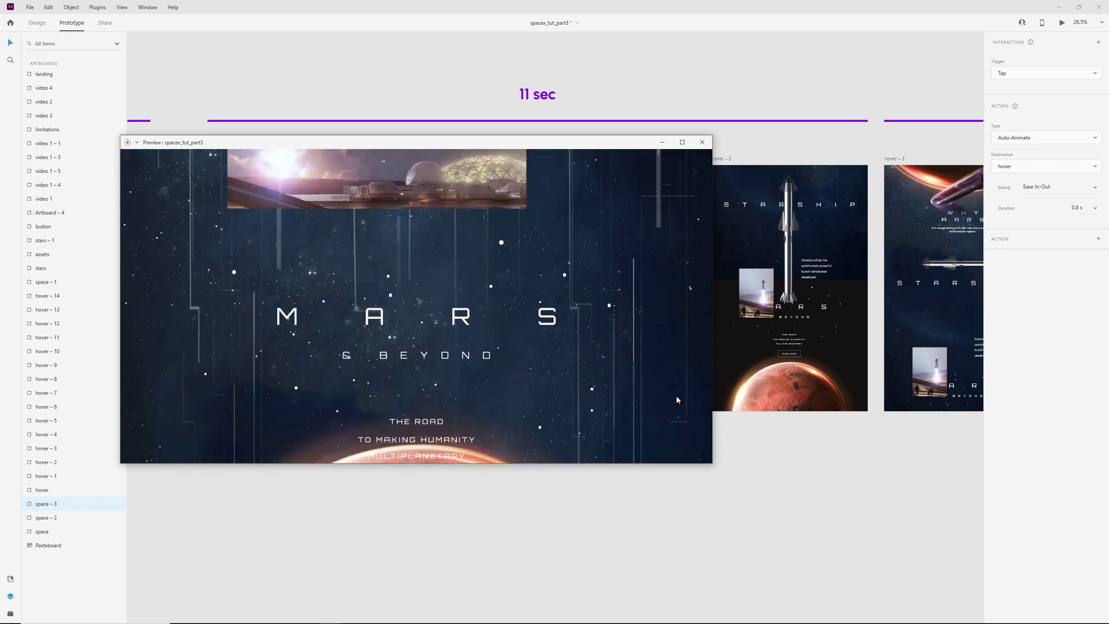
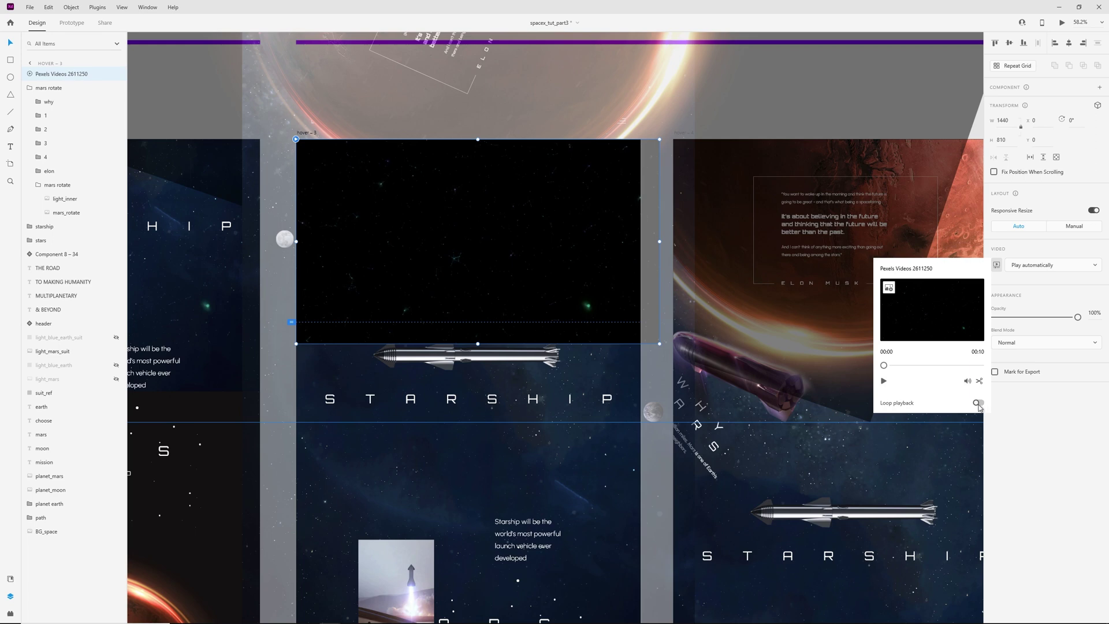
Set the Pexels particle video on hover – 3 to the Screen blend mode and move its layer directly above BG_space
left_click(1039, 341)
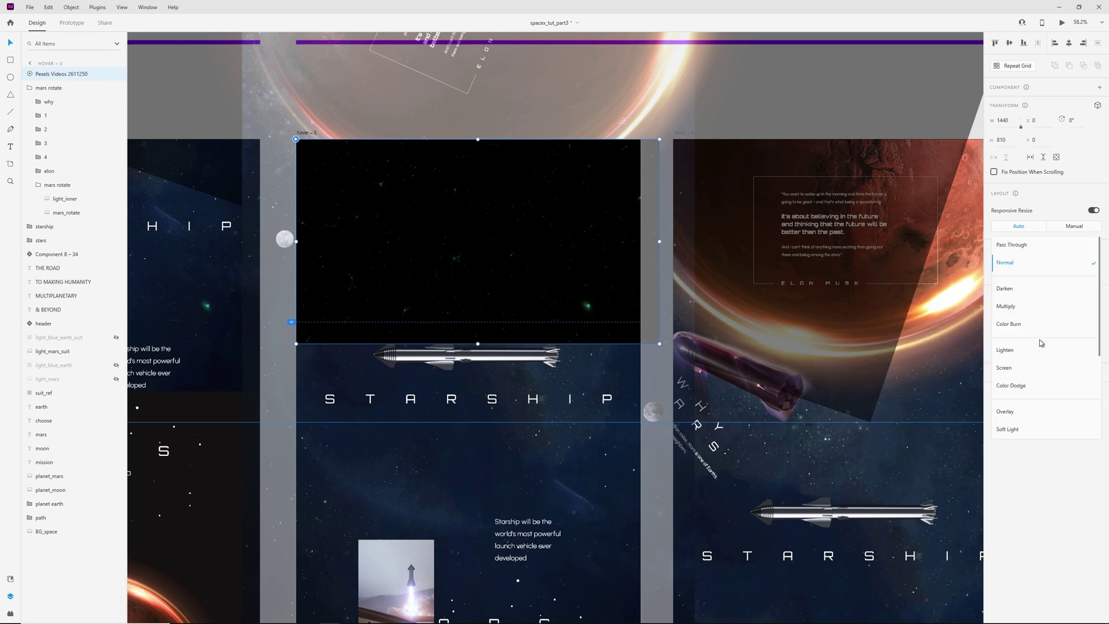
left_click(1015, 371)
left_click(625, 477)
Preview the hover – 3 artboard with the blended particle video in its background
scroll(703, 316, "down", 1)
scroll(703, 316, "down", 6)
left_click(770, 587)
left_click(526, 230)
key("ctrl+Return")
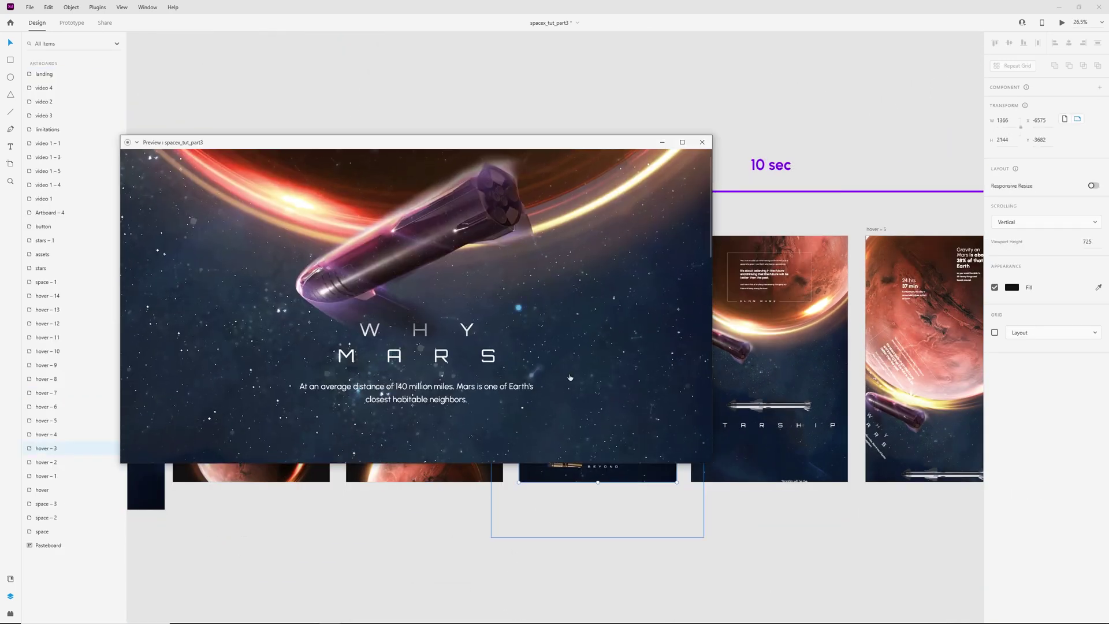
left_click(703, 142)
Preview the transition from hover – 2 to hover – 3 to compare the lines and particle video backgrounds
scroll(502, 231, "up", 3)
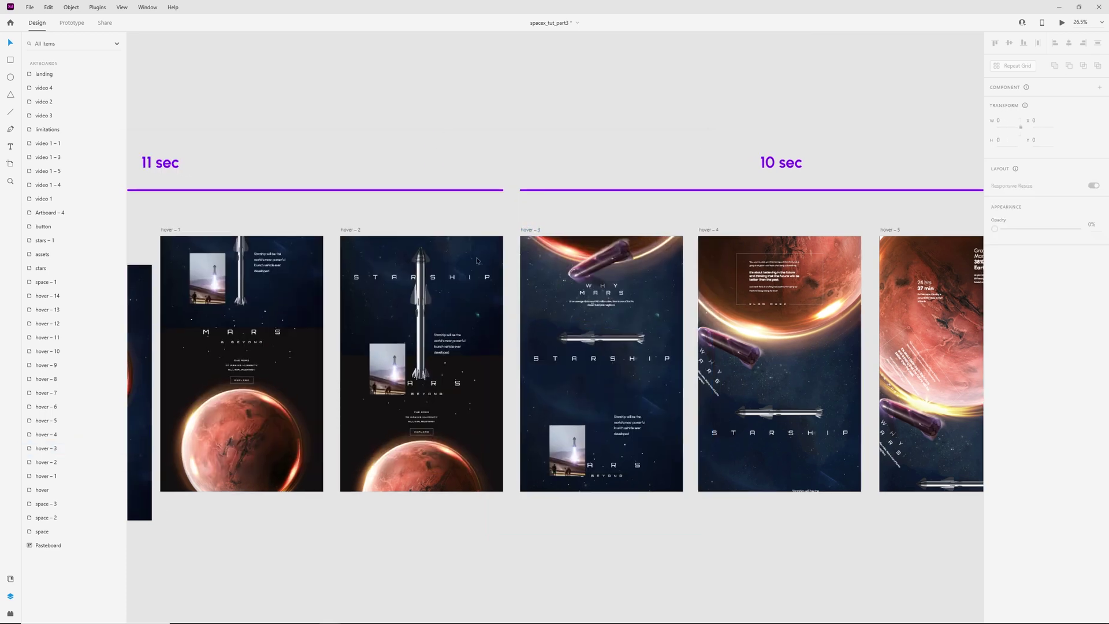
left_click(247, 232)
key("ctrl+Return")
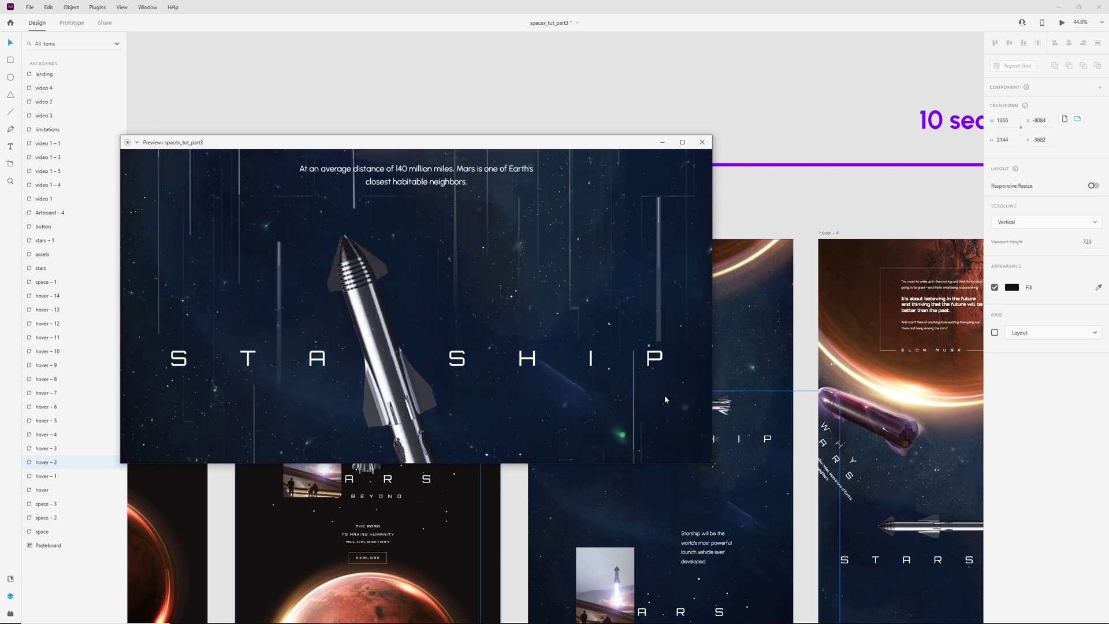
scroll(665, 399, "up", 2)
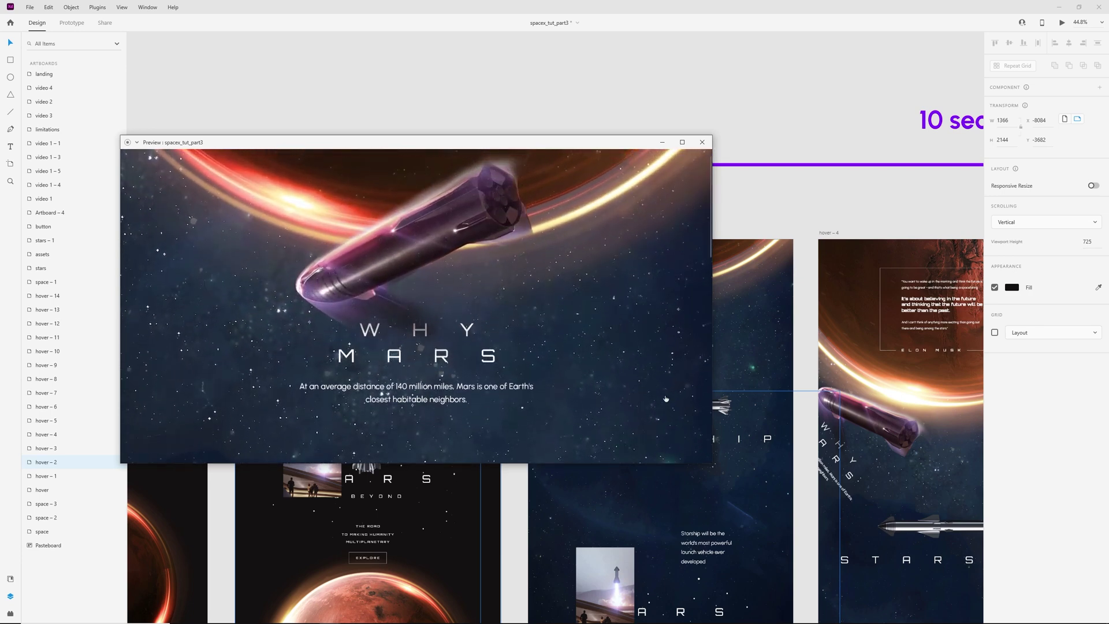
left_click(702, 142)
key("ctrl+Return")
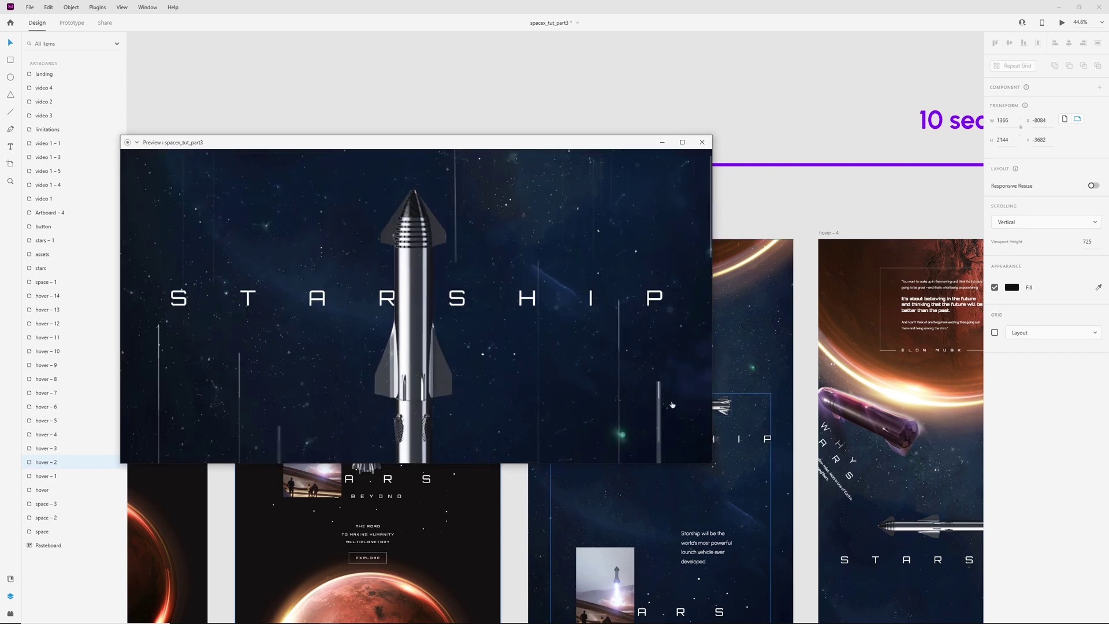
scroll(655, 352, "up", 4)
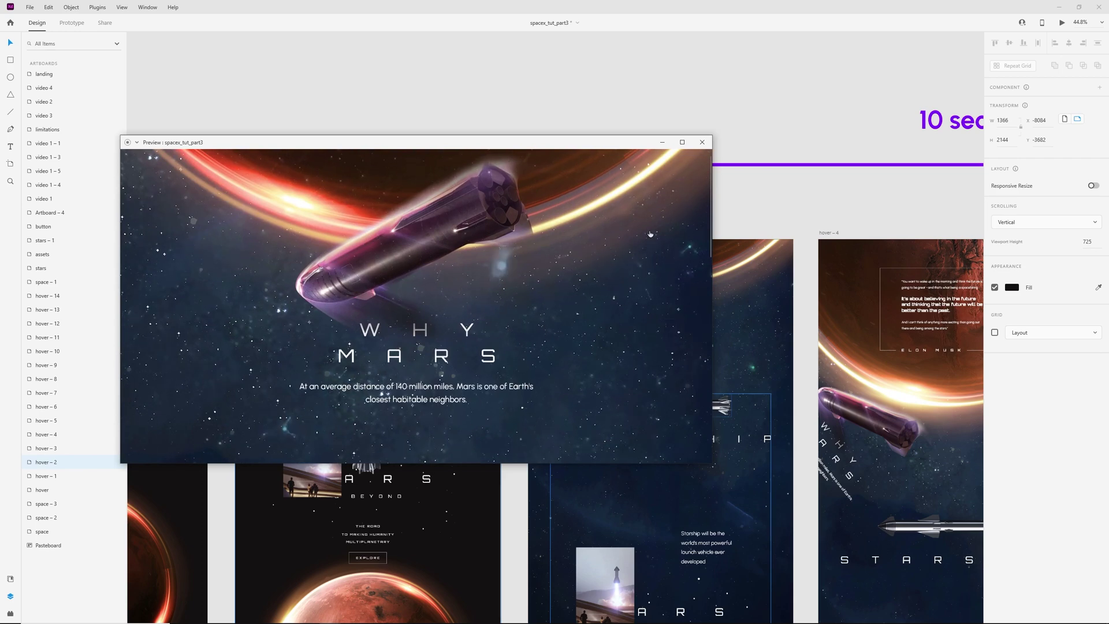
left_click(702, 147)
left_click(506, 276)
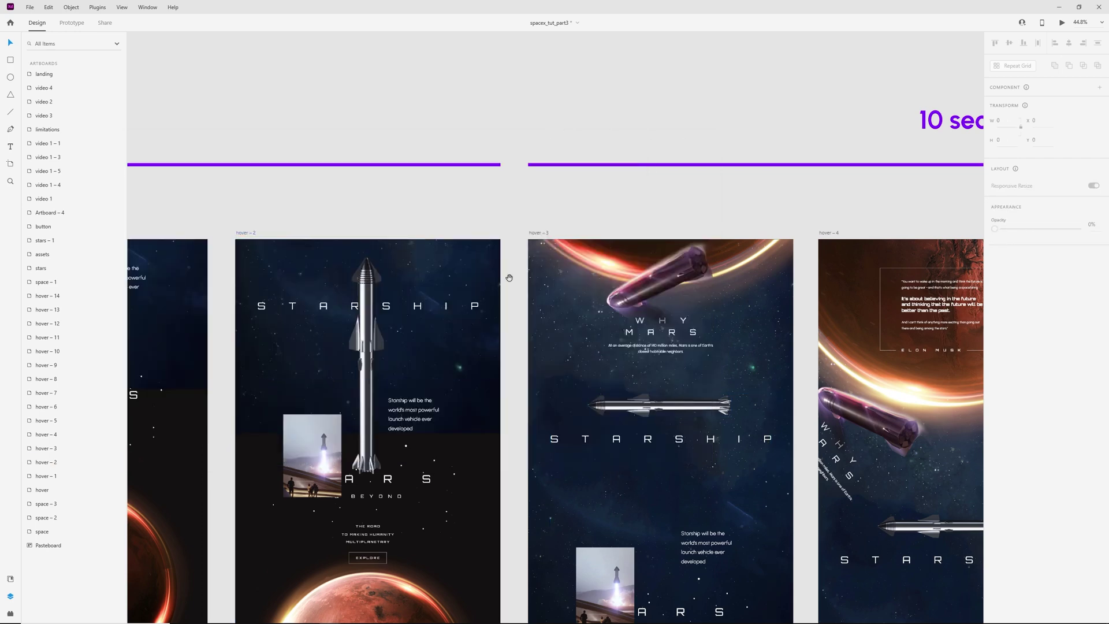
Copy the particle video from hover – 3, paste it into hover – 4 and hover – 5, and send the copies behind the other artwork
scroll(521, 294, "down", 1)
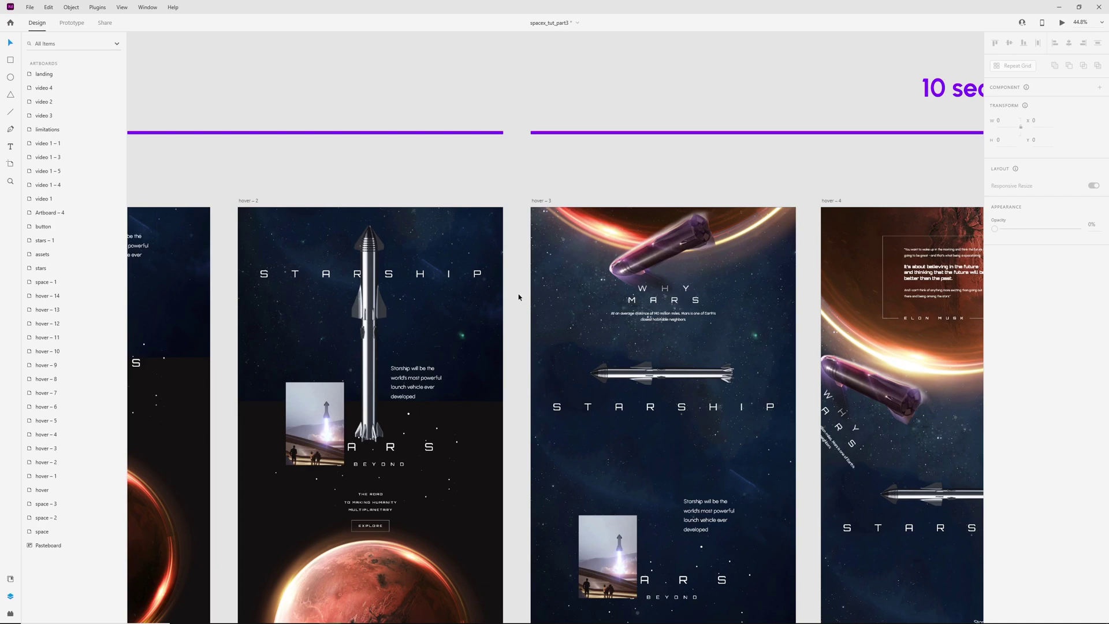
scroll(519, 293, "left", 1)
scroll(518, 293, "down", 1)
left_click(587, 324)
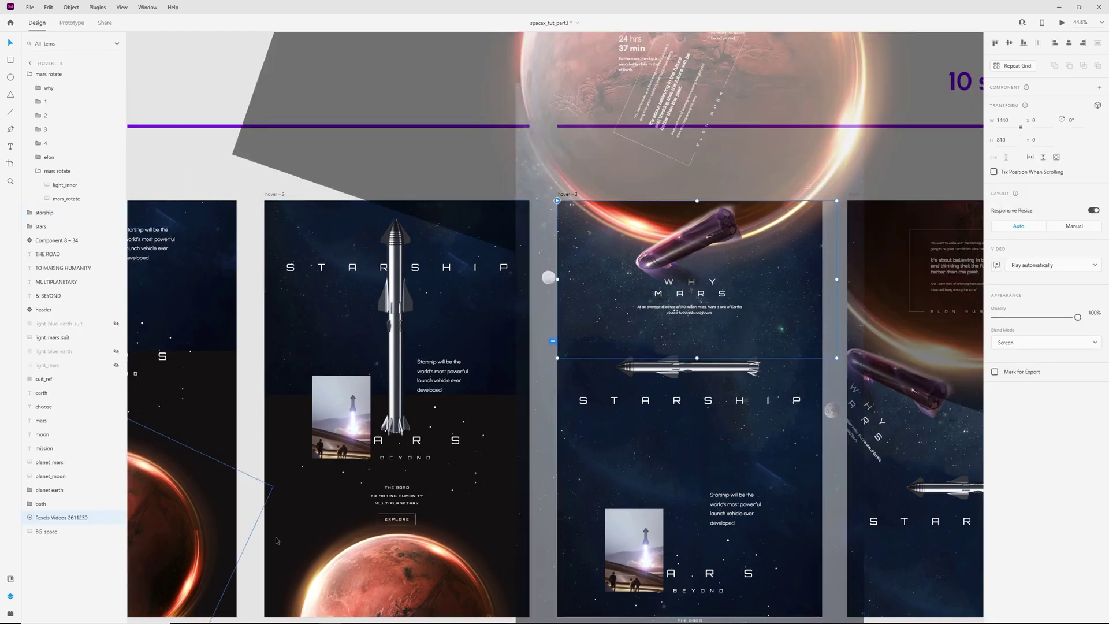
left_click_drag(765, 279, 319, 304)
left_click(444, 173)
scroll(444, 171, "down", 3)
left_click_drag(434, 203, 415, 212)
left_click(415, 209)
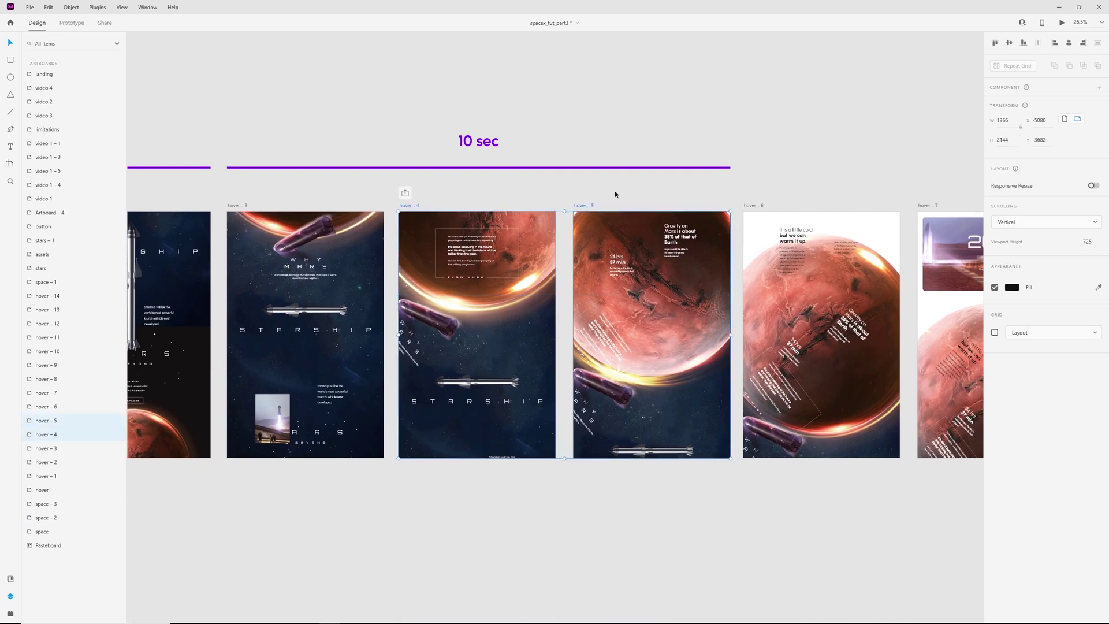
left_click(615, 191)
key("ctrl+shift+bracketleft")
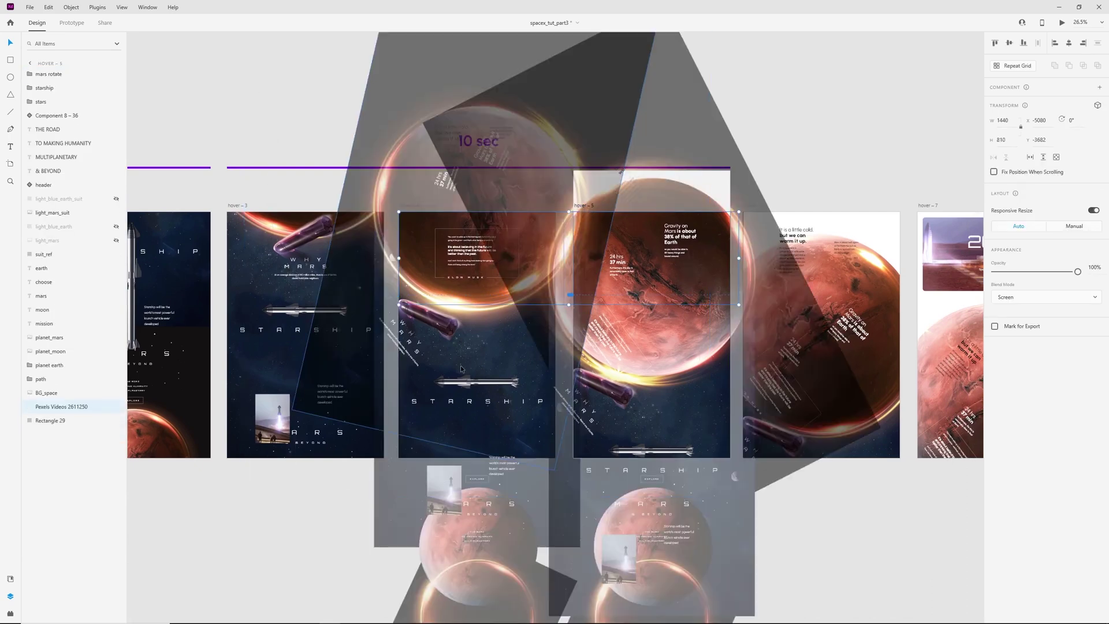
left_click(312, 577)
Preview the whole sequence from space – 3 through the Starship, Why Mars, quote and Mars gravity screens
left_click_drag(227, 484, 690, 483)
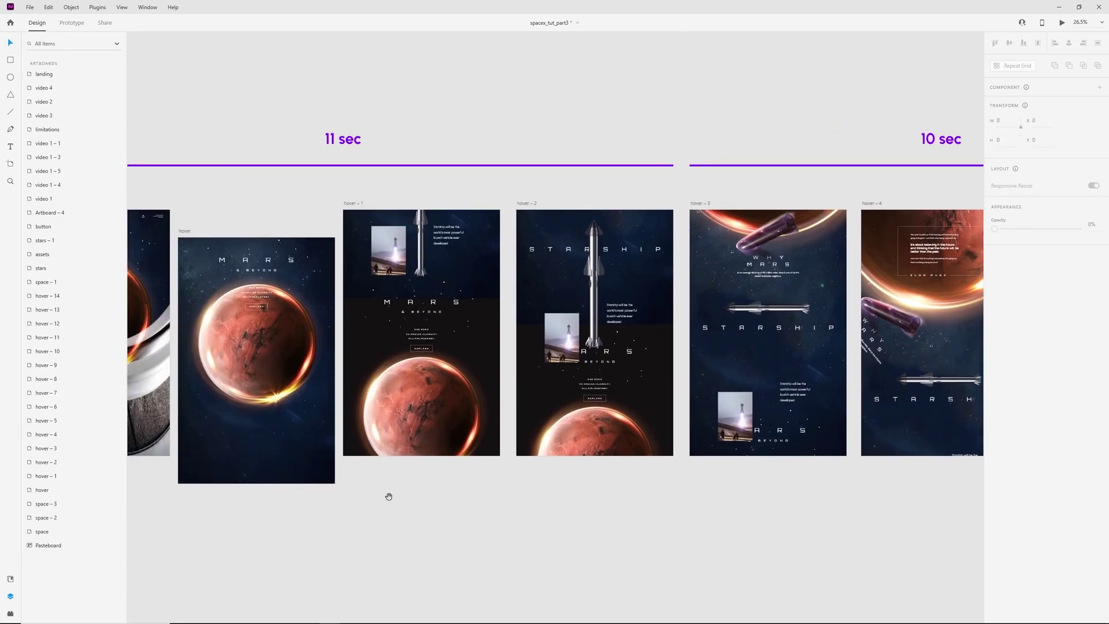
left_click_drag(373, 481, 502, 479)
left_click(157, 204)
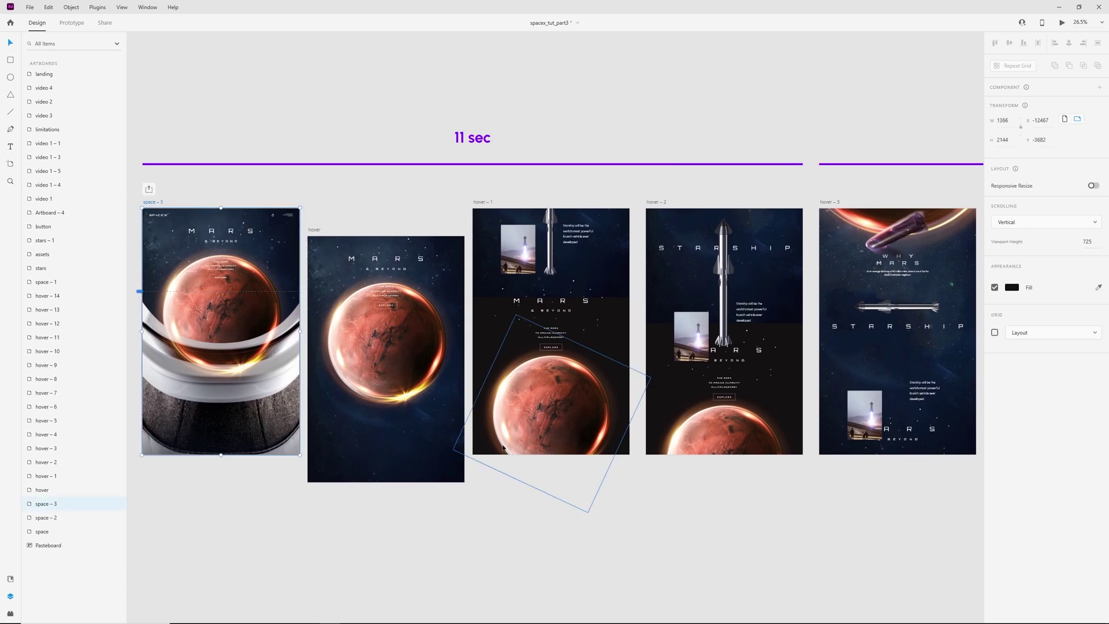
key("ctrl+Return")
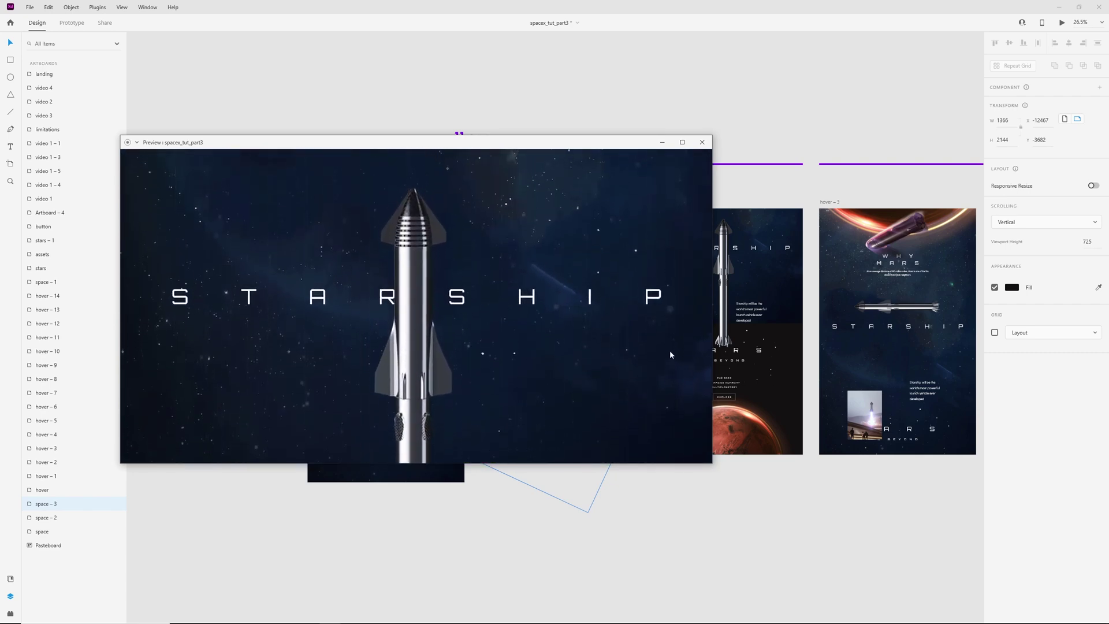
scroll(678, 359, "up", 5)
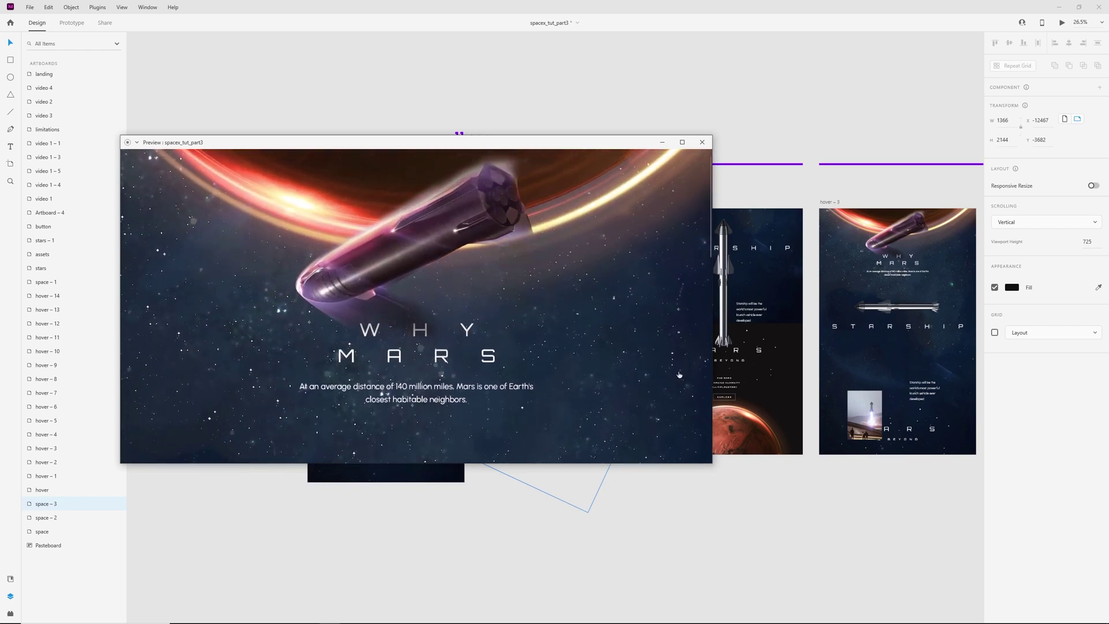
scroll(677, 374, "up", 5)
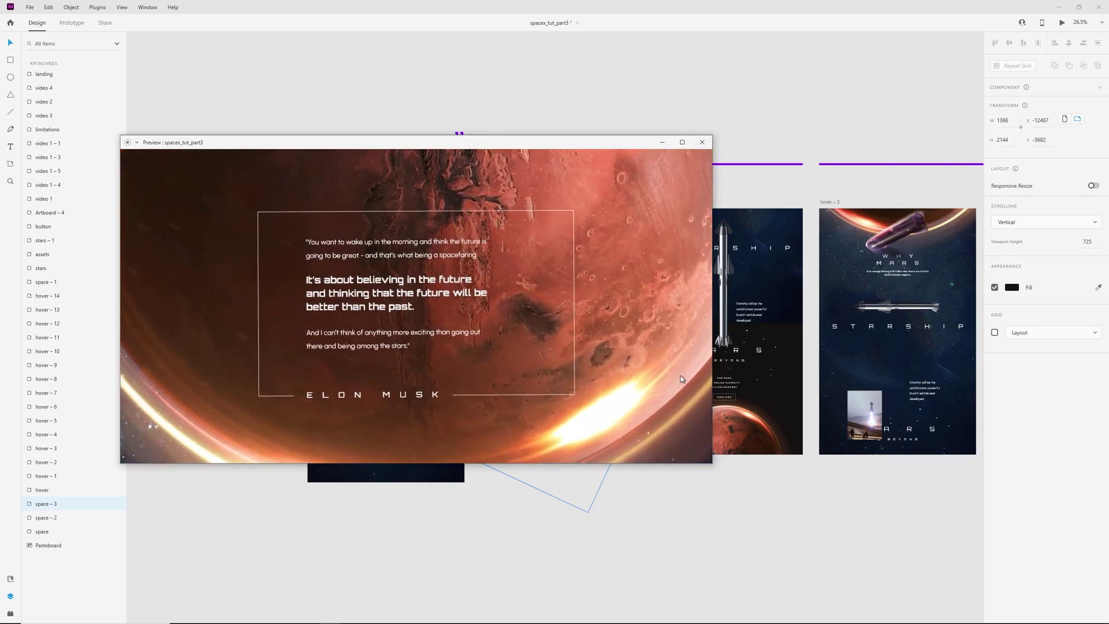
scroll(678, 389, "up", 5)
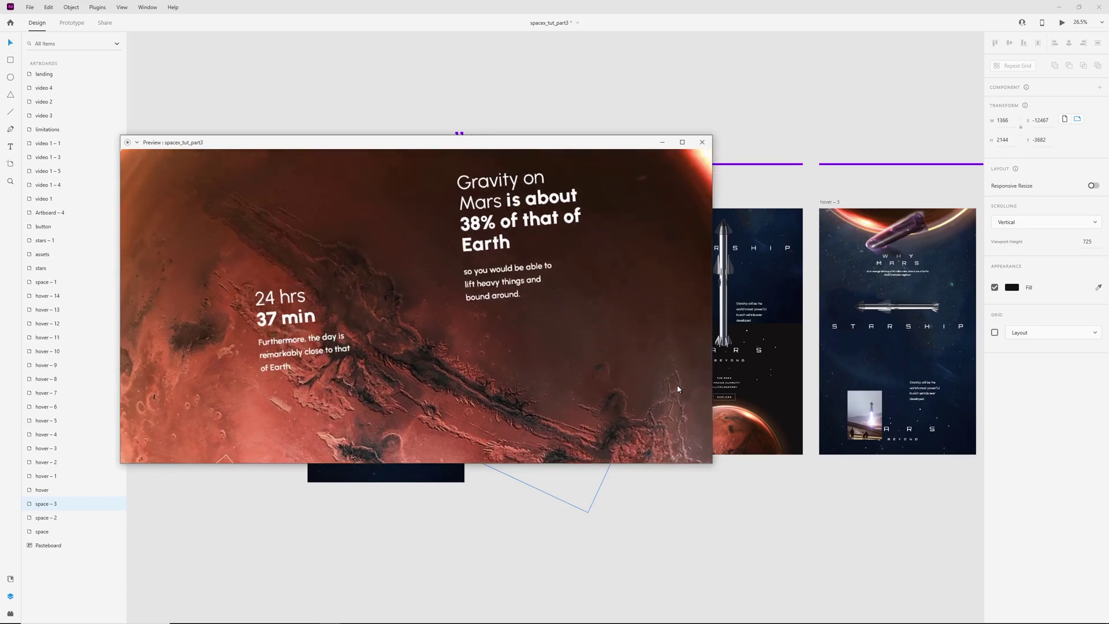
left_click(700, 146)
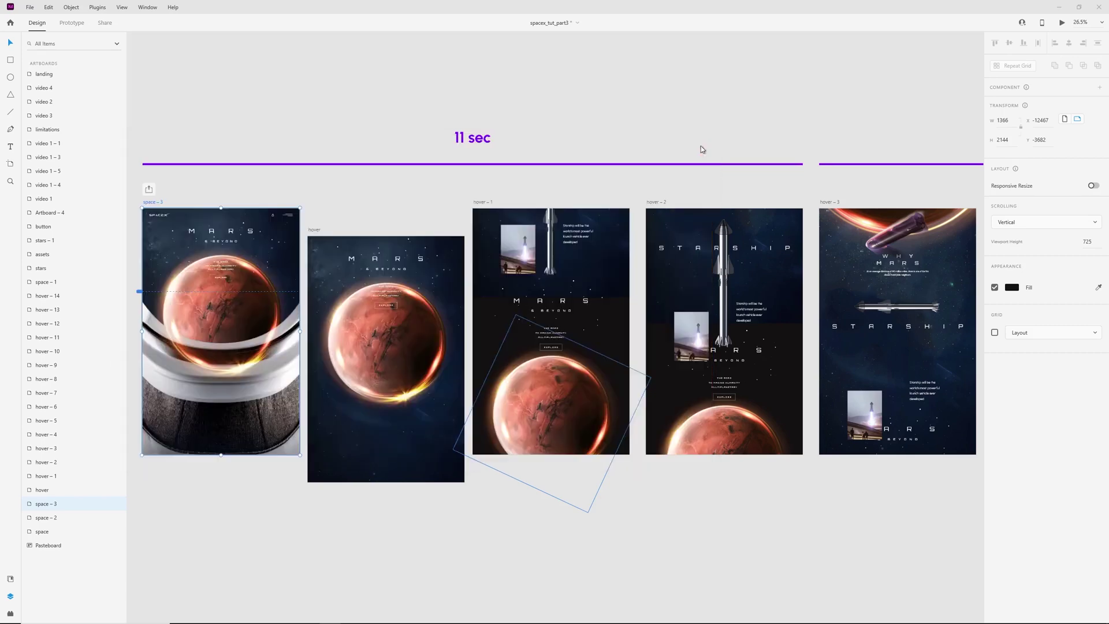
Preview the hover – 7 artboard with the 2026 Mars colony card
left_click_drag(798, 90, 369, 67)
left_click_drag(605, 92, 410, 98)
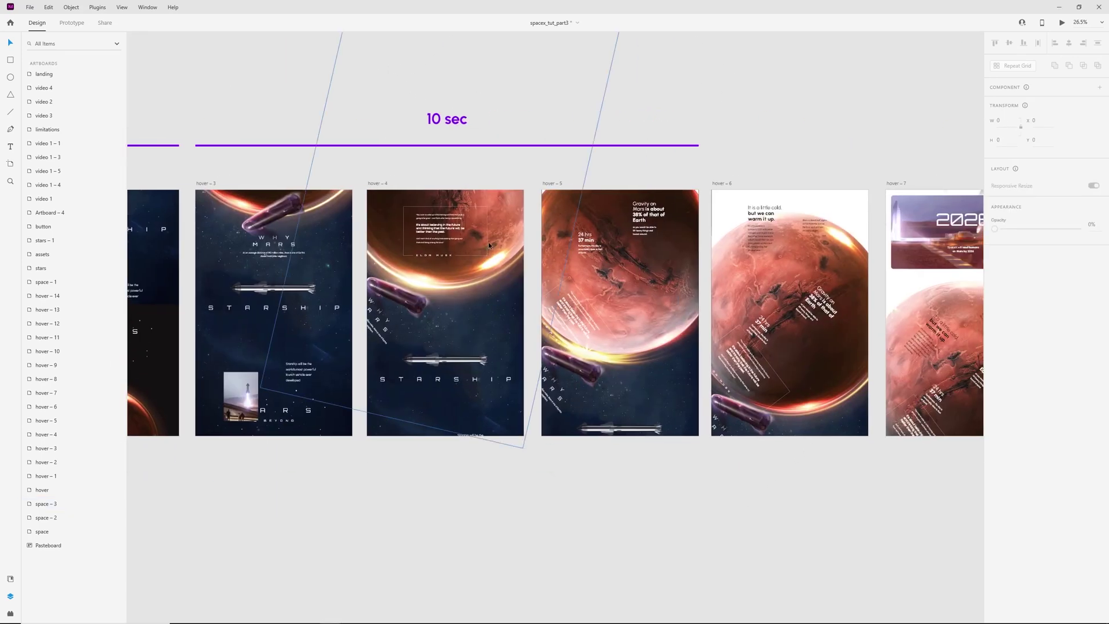
left_click_drag(755, 117, 523, 129)
scroll(799, 155, "up", 6)
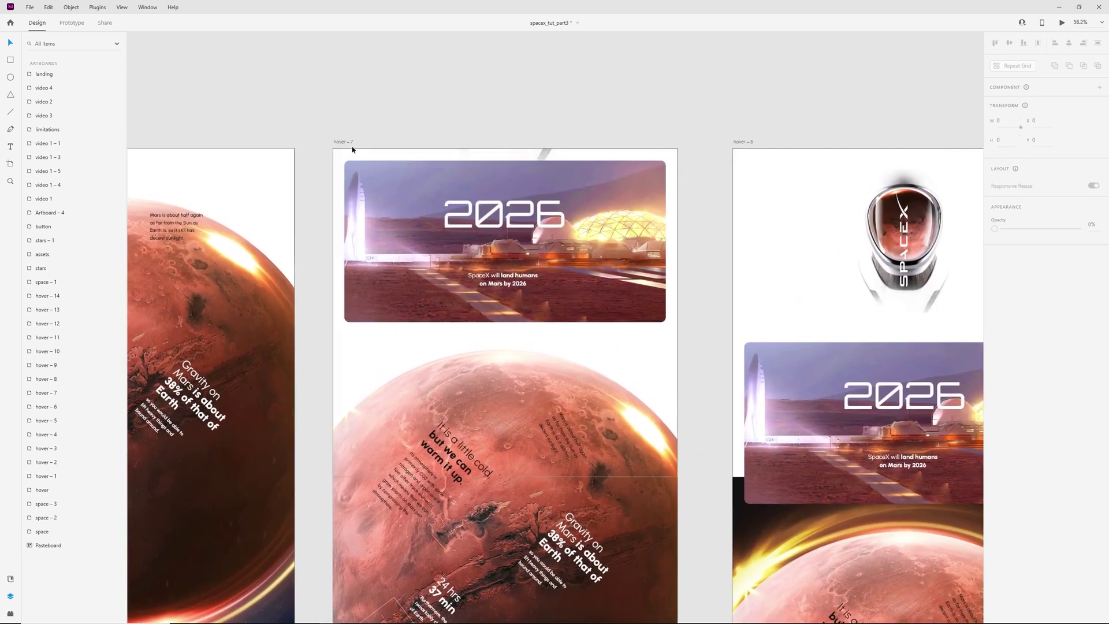
left_click(345, 142)
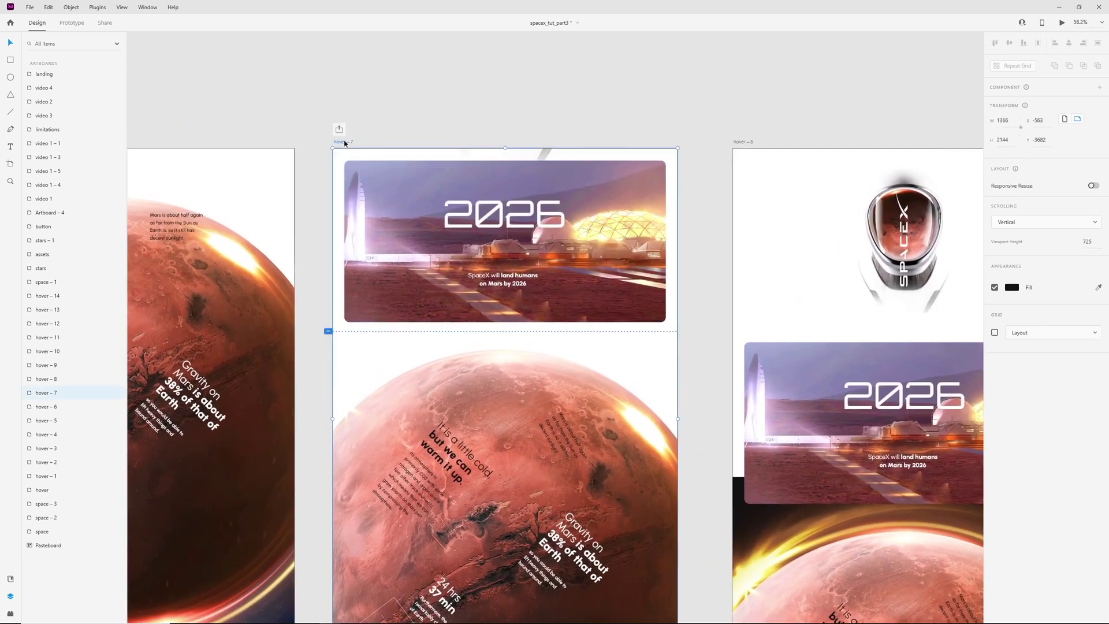
key("ctrl+Return")
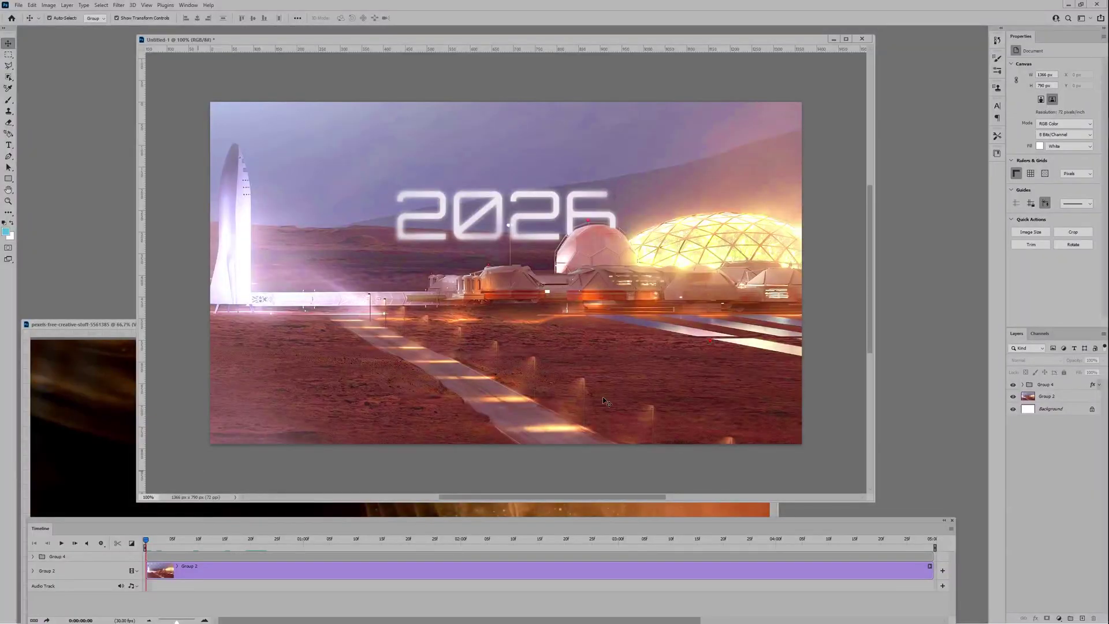
Switch to Photoshop and copy the orange particle video group from its own document onto the 2026 Mars colony image
left_click_drag(604, 400, 495, 244)
left_click(553, 229)
left_click(1012, 384)
left_click(1013, 385)
left_click(134, 443)
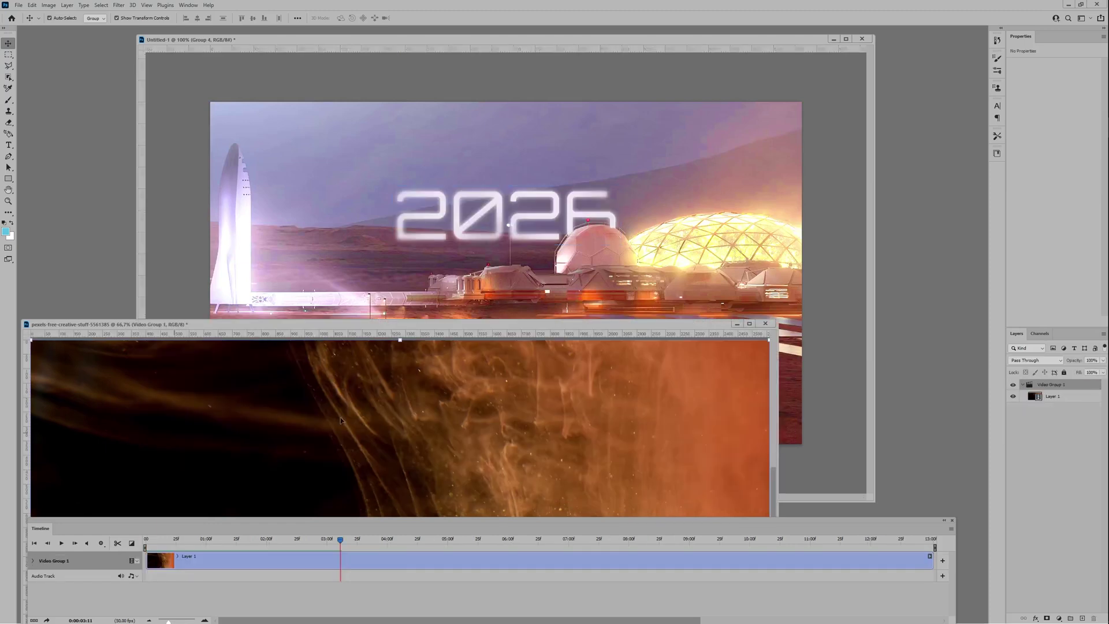
left_click_drag(424, 436, 560, 207)
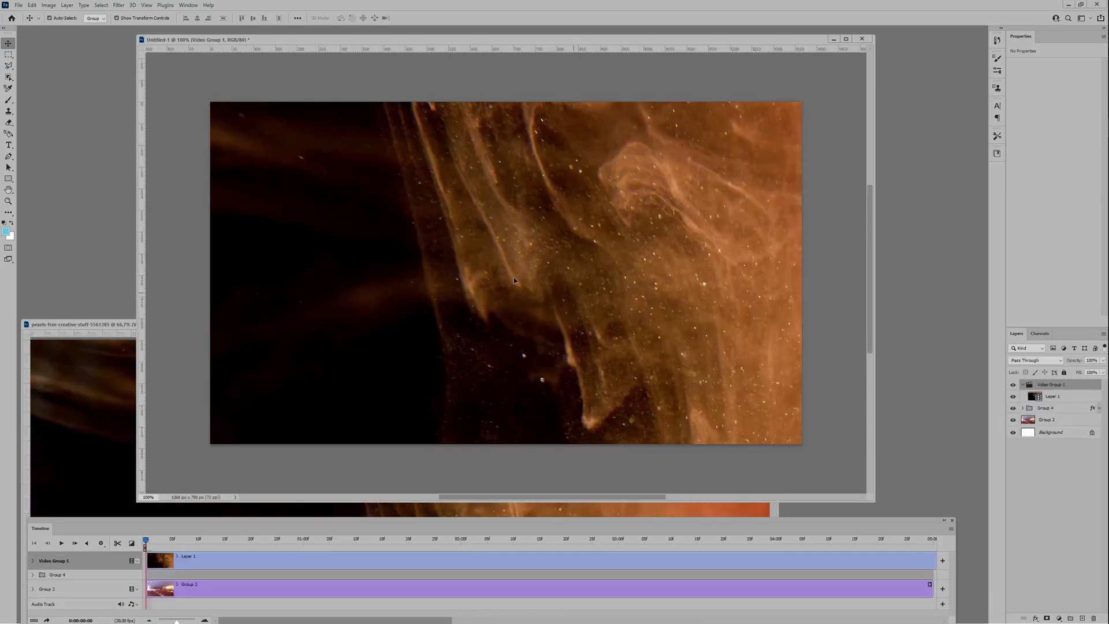
Rotate the particle video 90°, squash it vertically and position it to cover the whole colony image
key("ctrl+minus")
key("ctrl+minus")
key("ctrl+minus")
left_click_drag(708, 414, 425, 448)
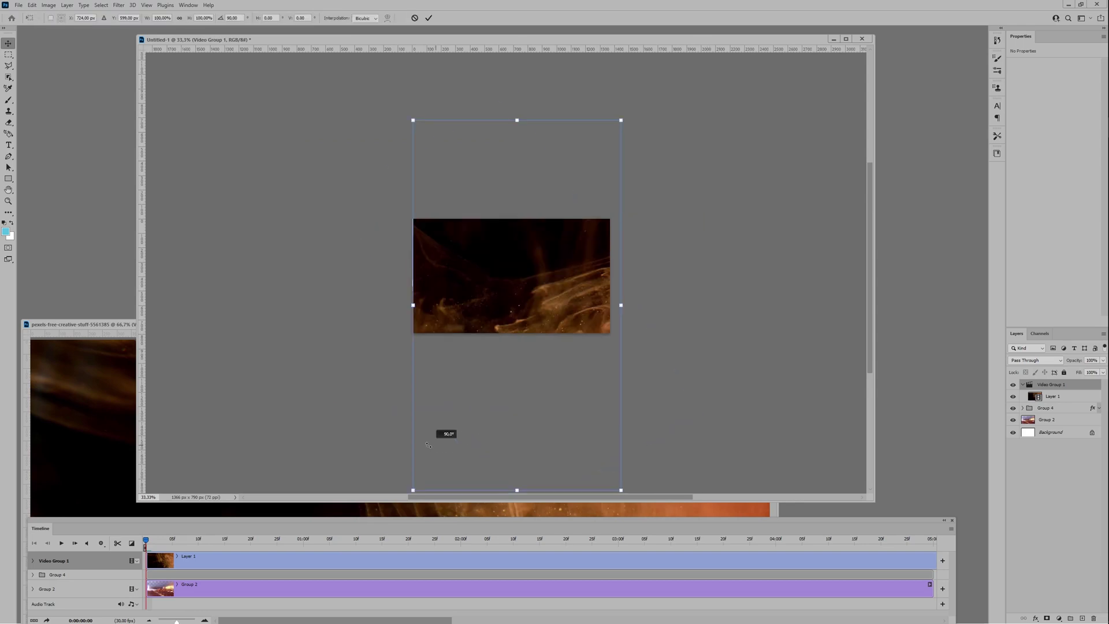
left_click_drag(538, 302, 527, 277)
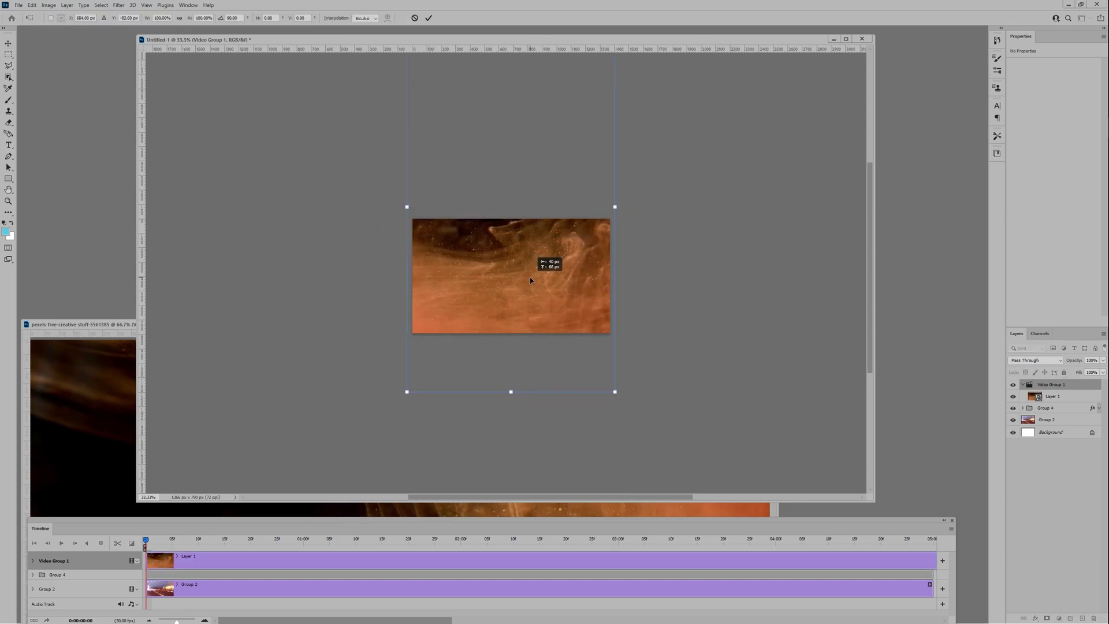
left_click_drag(614, 389, 615, 292)
left_click_drag(564, 223, 564, 305)
key("Return")
key("ctrl+plus")
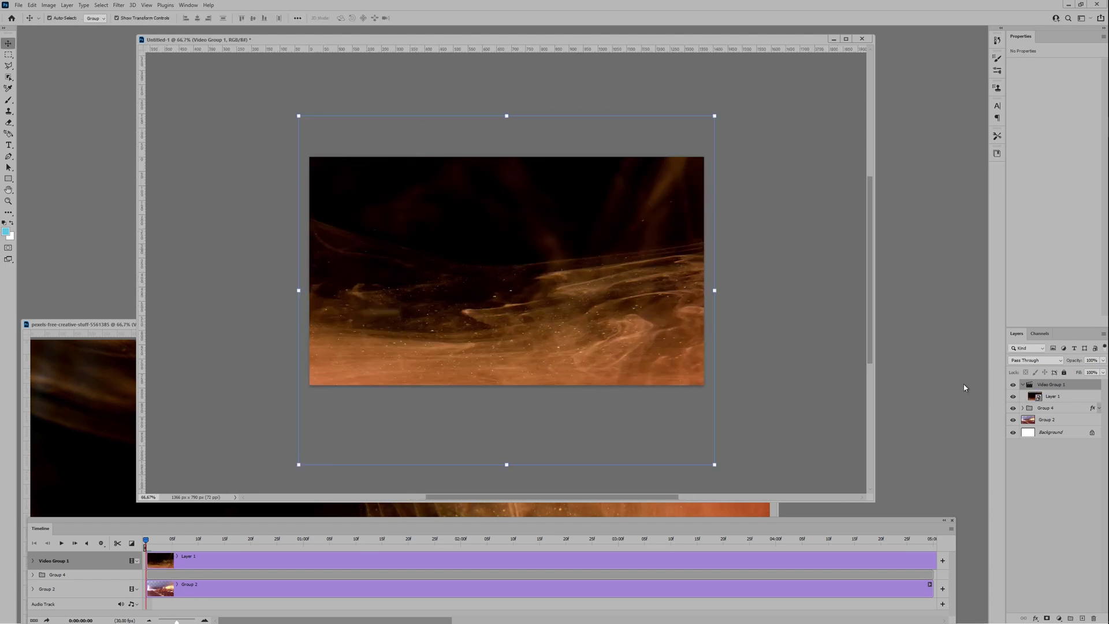
Set the particle video group's blend mode to Screen, shift it slightly down and play the timeline to check the blend
left_click(1038, 363)
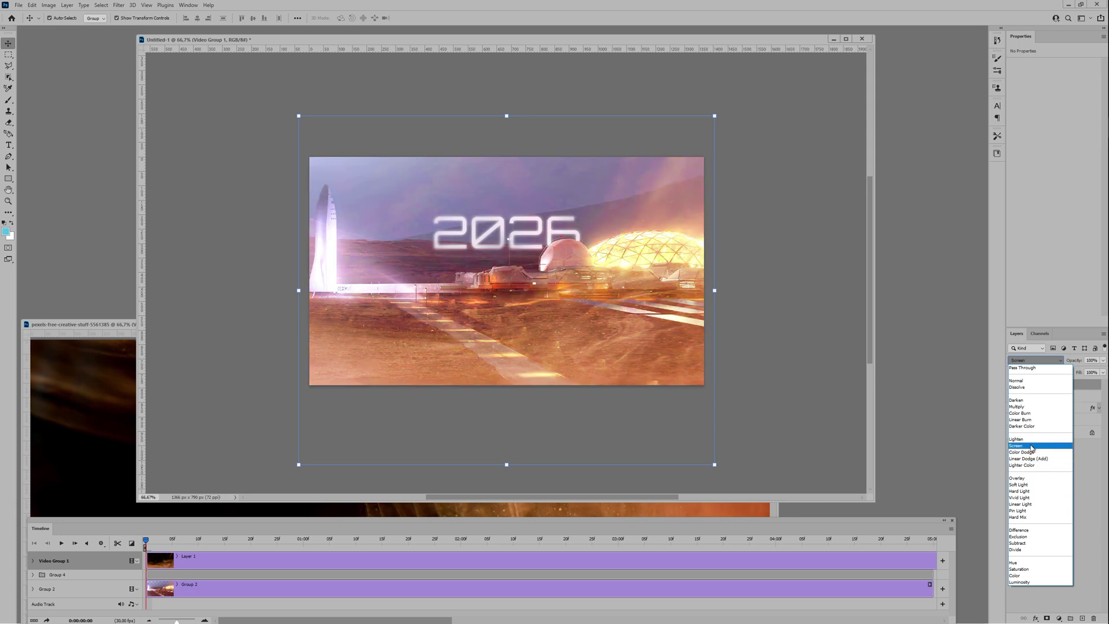
left_click(1031, 447)
left_click_drag(618, 348, 619, 339)
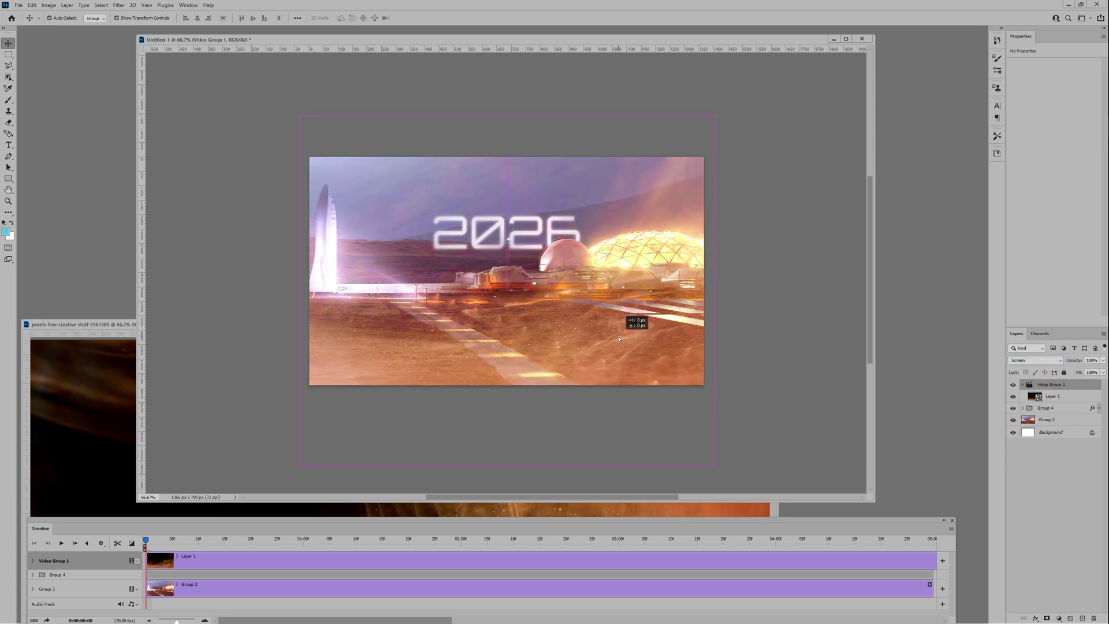
left_click_drag(662, 388, 557, 312)
key("space")
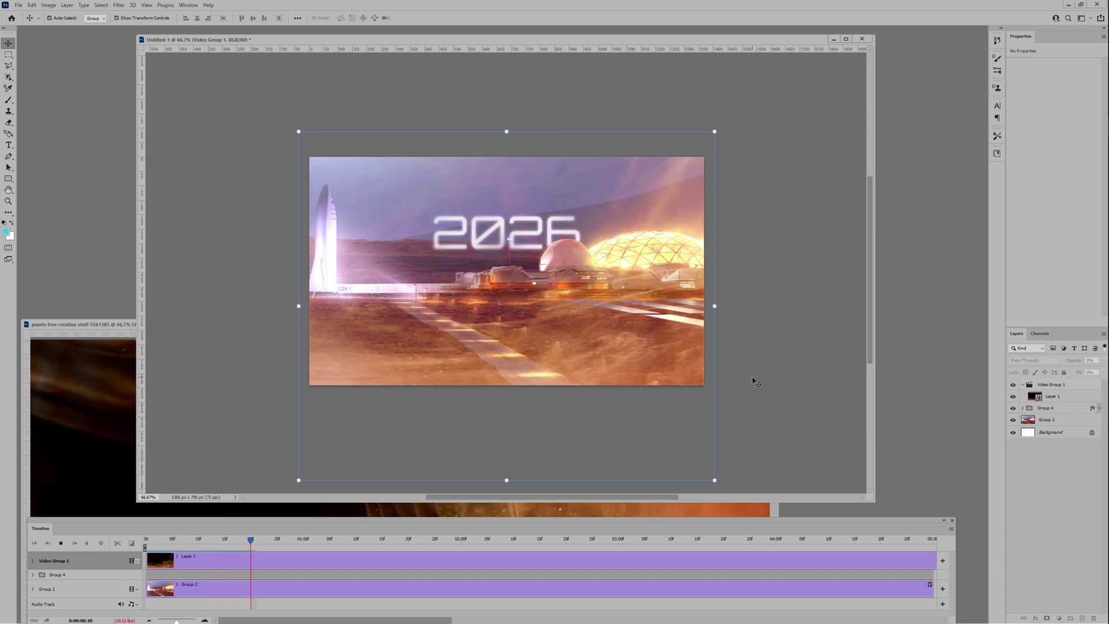
key("space")
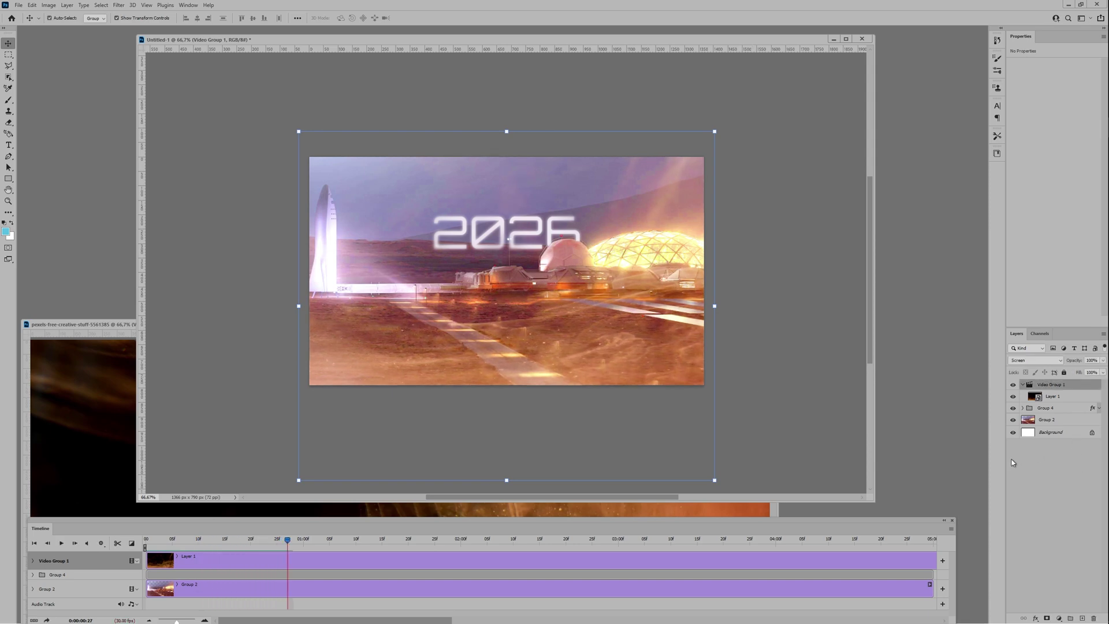
Duplicate the particle video group, rotate the copy 180°, squash it vertically and place it over the sky
key("ctrl+j")
left_click_drag(731, 455, 378, 233)
left_click_drag(521, 348, 523, 258)
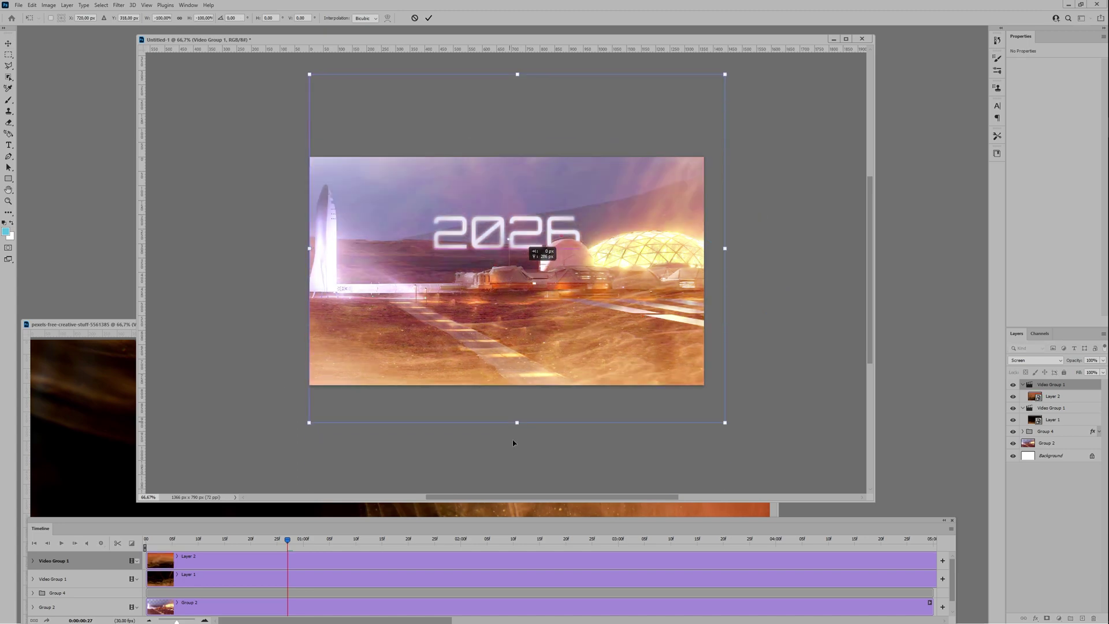
left_click_drag(519, 423, 519, 360)
left_click_drag(561, 283, 557, 250)
key("Return")
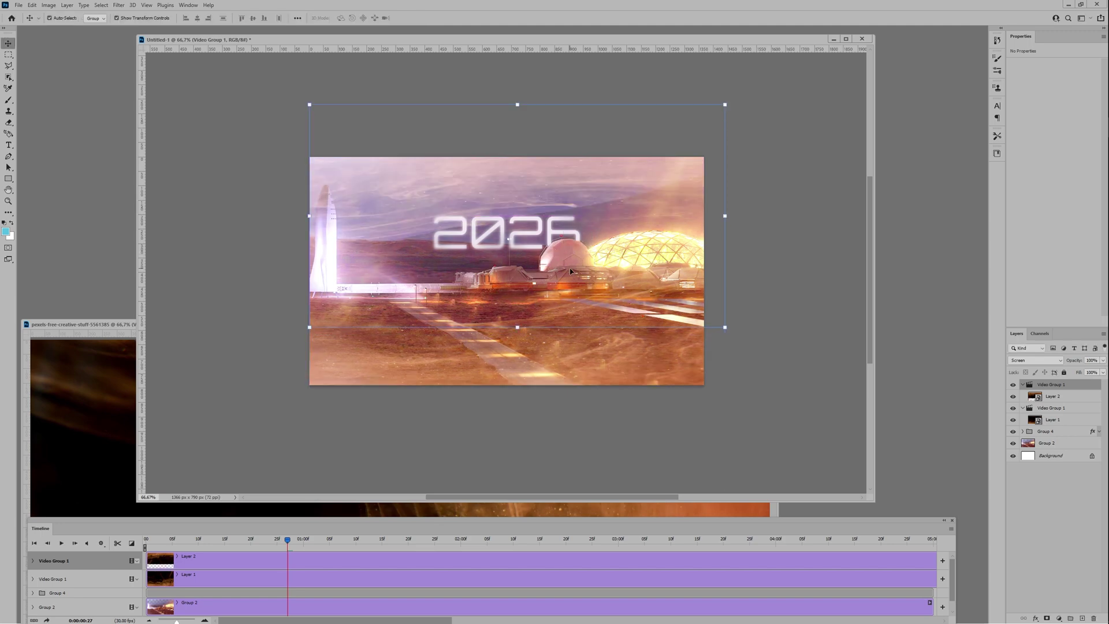
left_click_drag(615, 231, 612, 227)
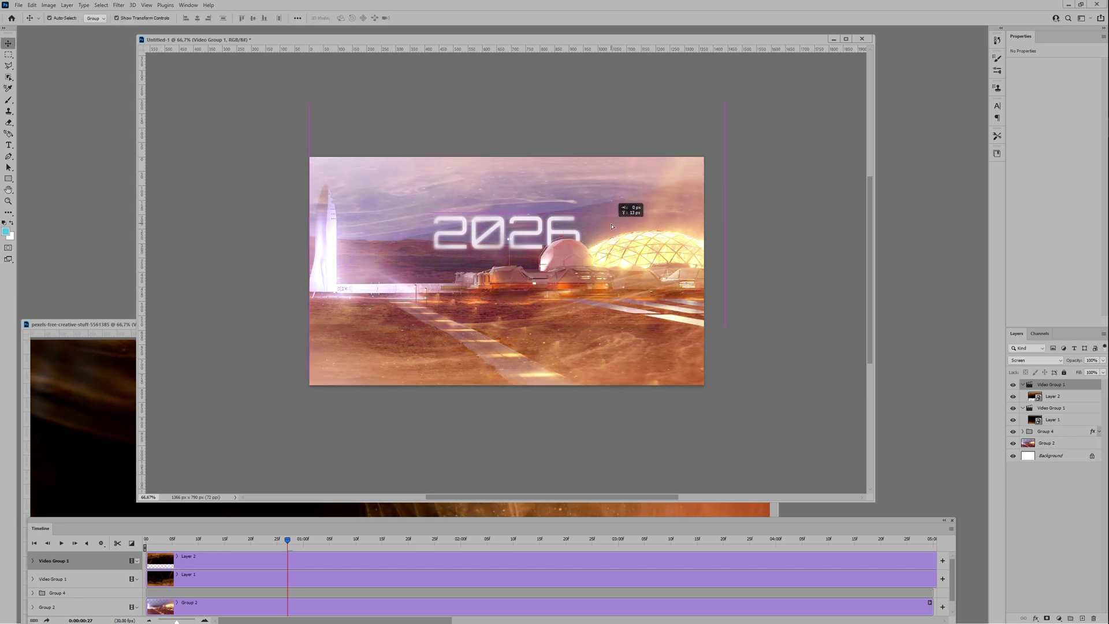
Add a layer mask to Layer 2 and brush out the sky particle video's lower edge with soft black strokes
left_click(1062, 397)
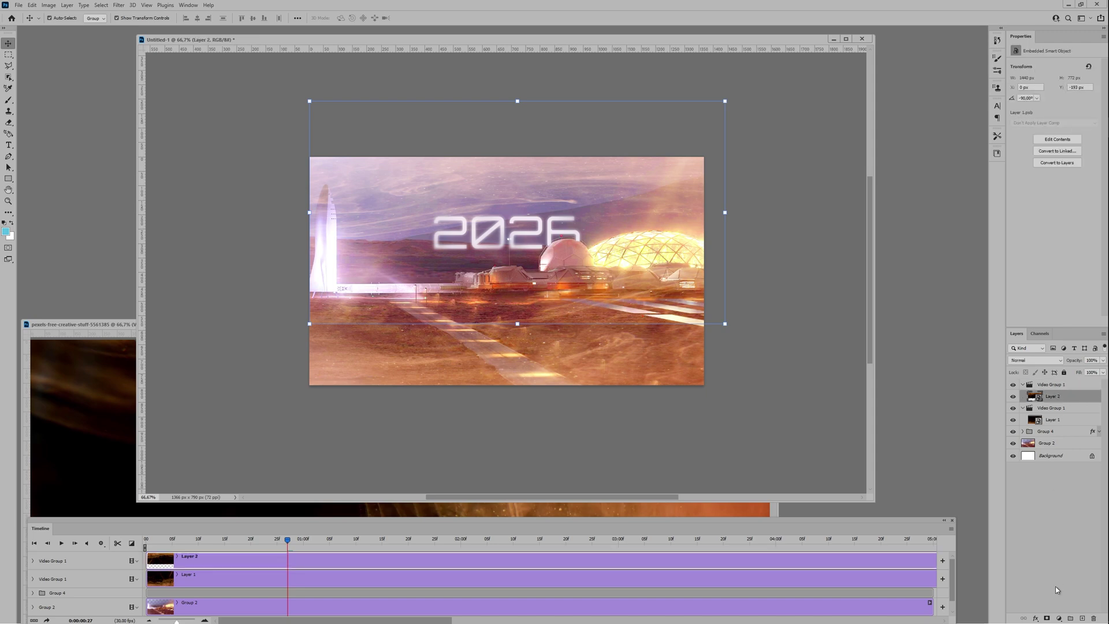
left_click(1047, 619)
key("b")
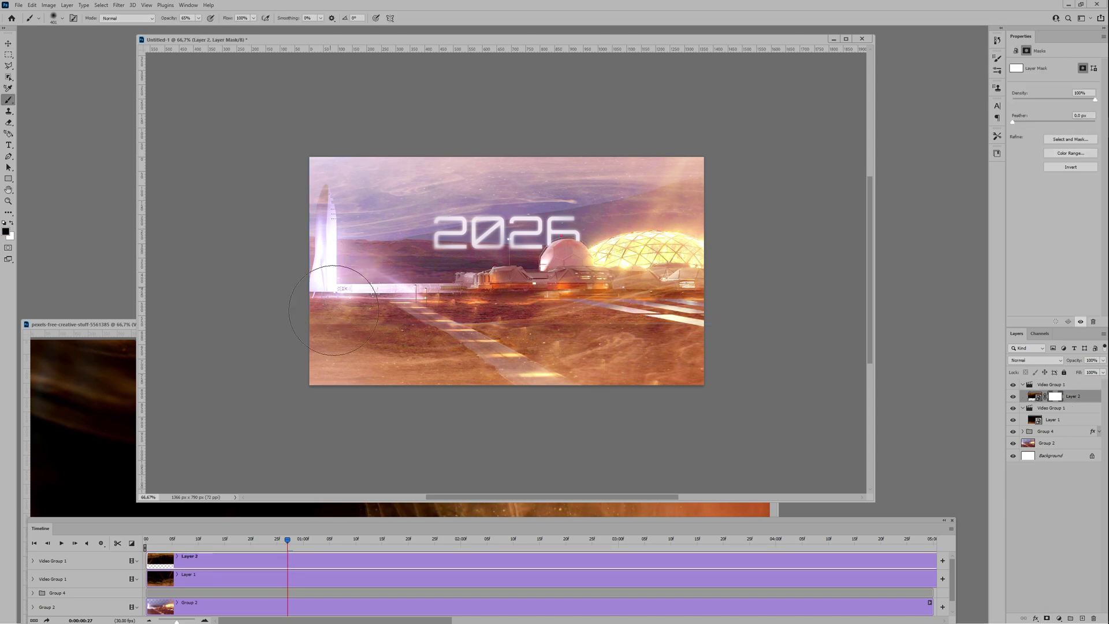
left_click_drag(348, 297, 358, 313)
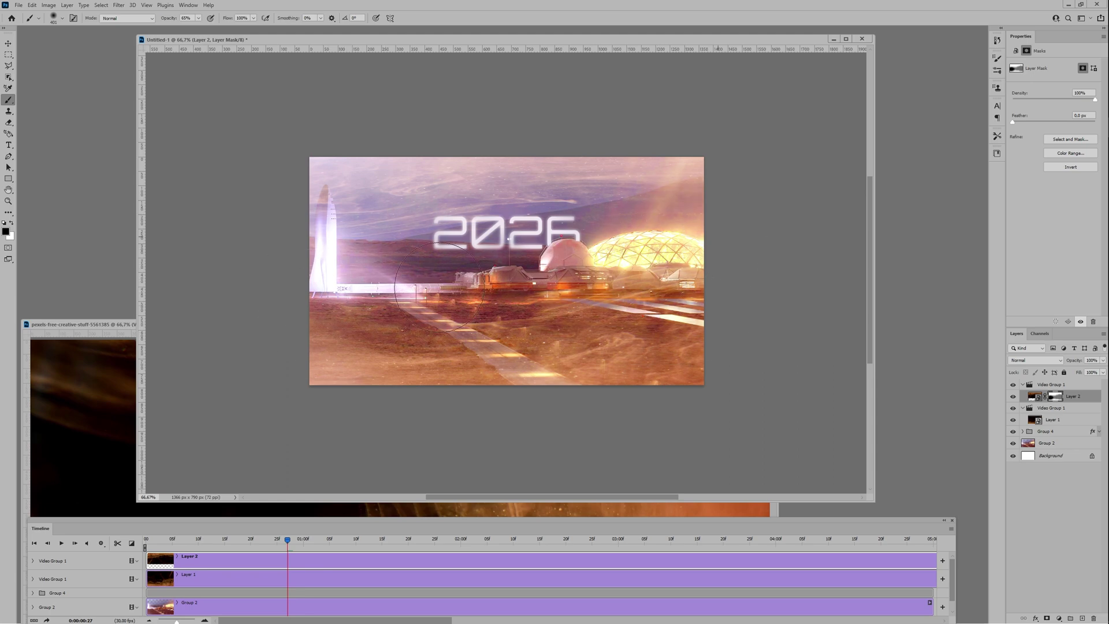
key("v")
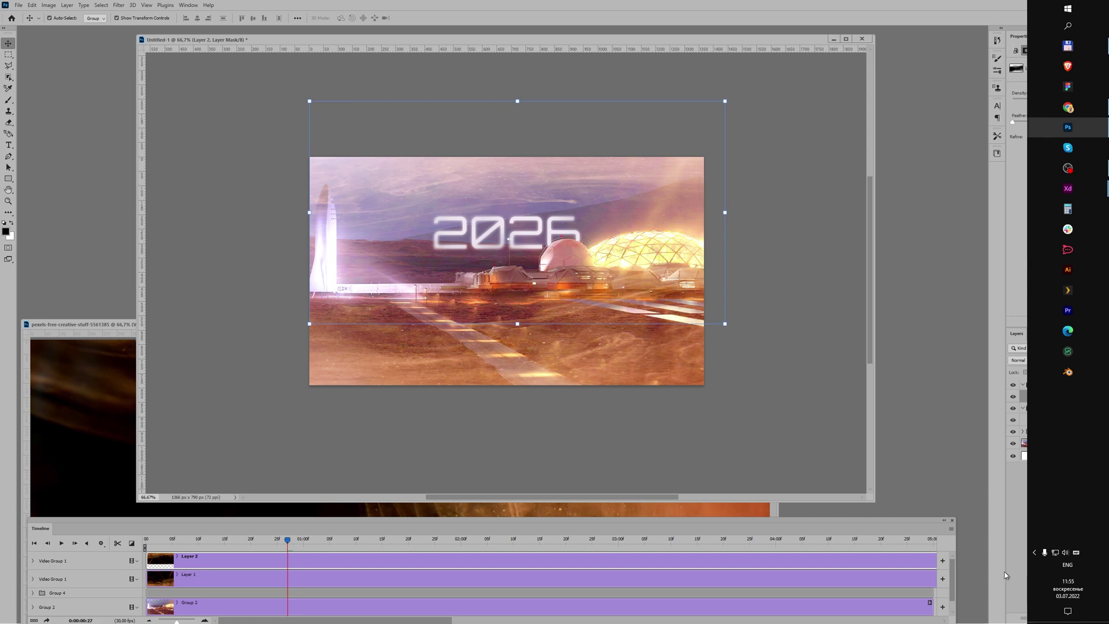
Clip a Hue/Saturation adjustment with hue +180 to the sky particle video and replay the composite from the start
left_click(1058, 618)
left_click(1065, 531)
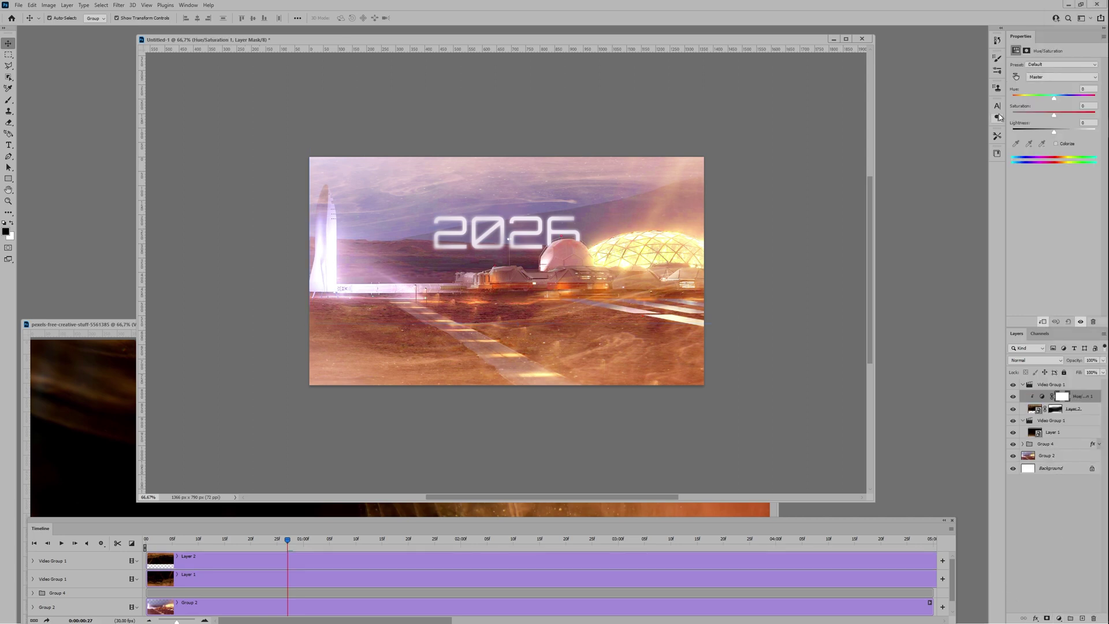
left_click_drag(1054, 98, 1105, 101)
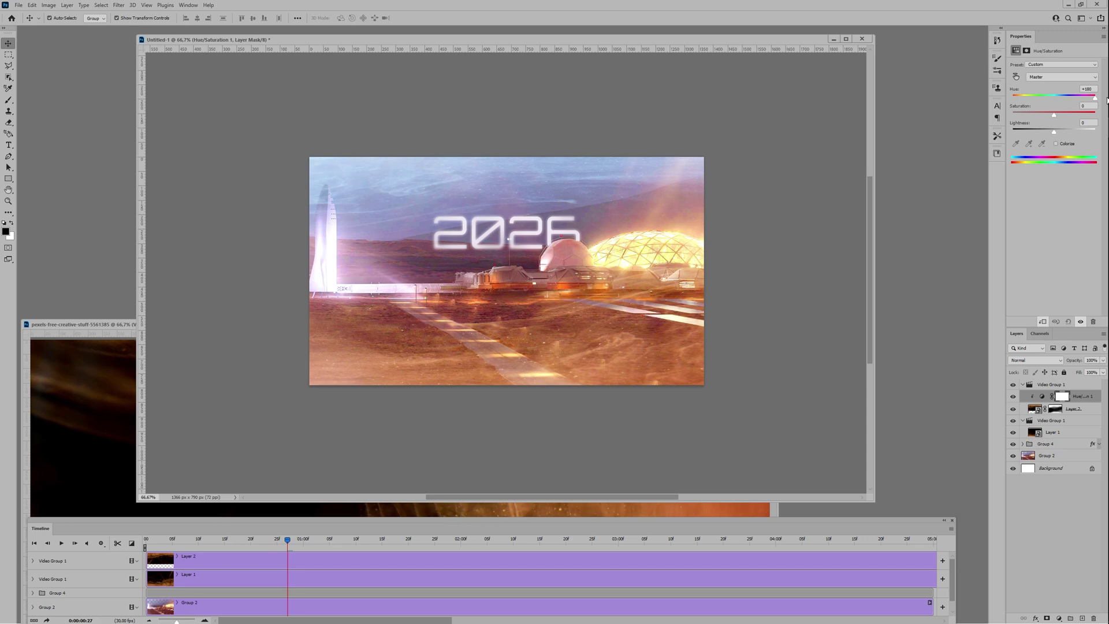
left_click(561, 454)
scroll(474, 274, "up", 1)
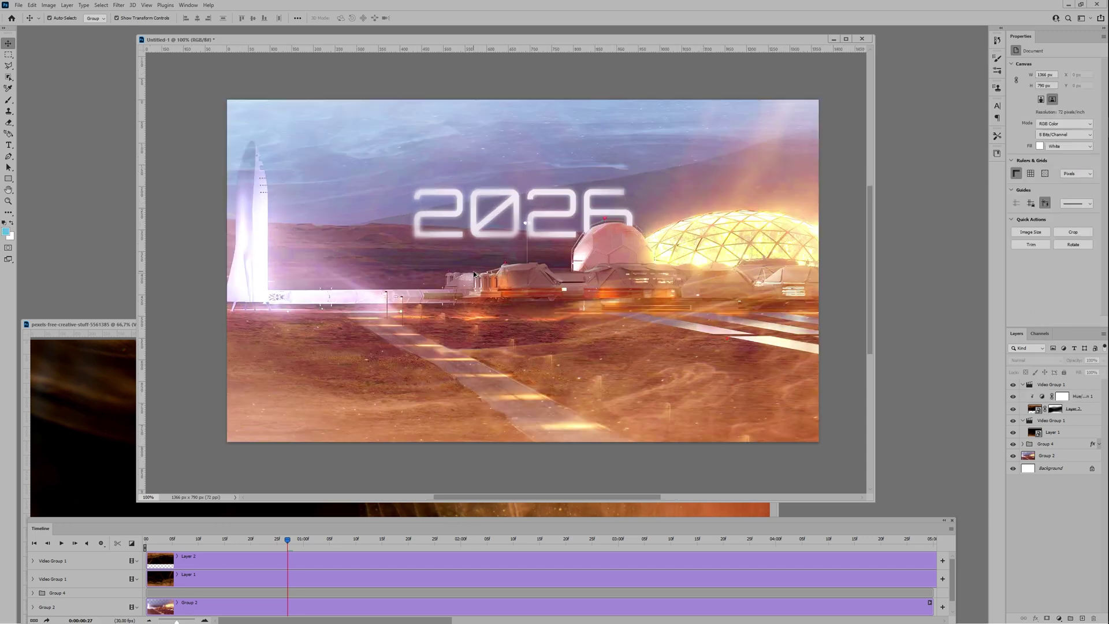
left_click_drag(287, 545, 46, 546)
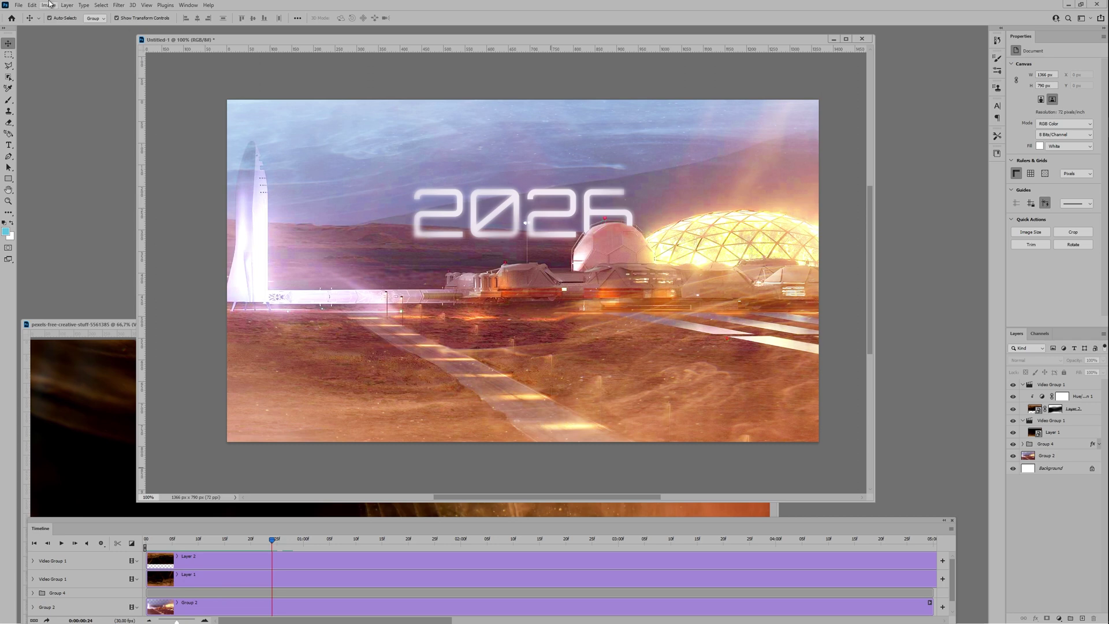
Check the Render Video export settings for the composite and cancel without rendering
left_click(18, 5)
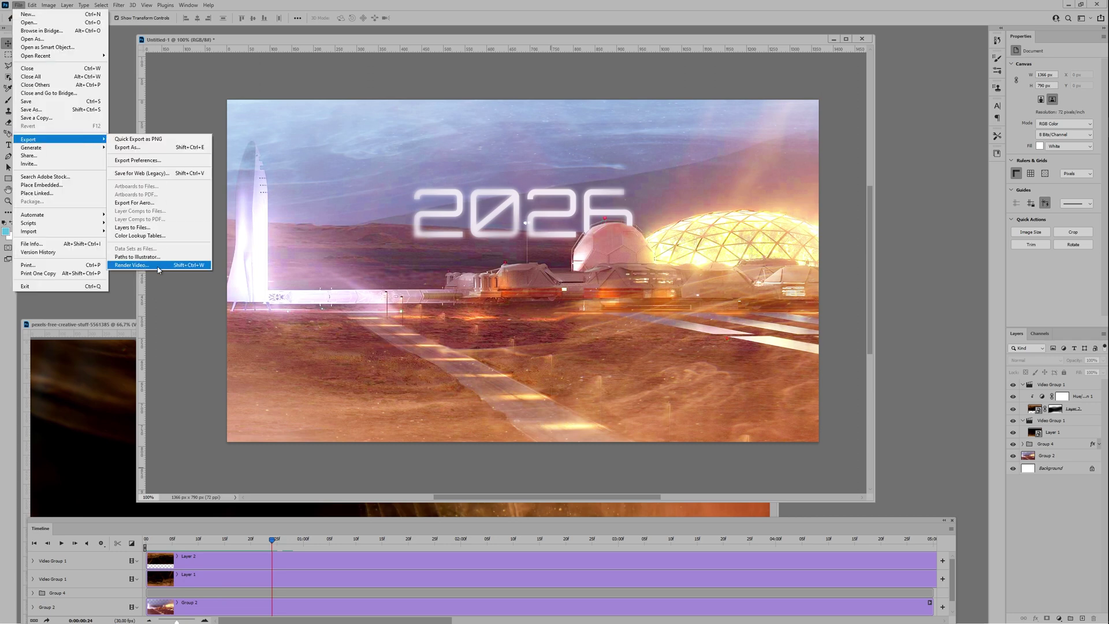
left_click(151, 266)
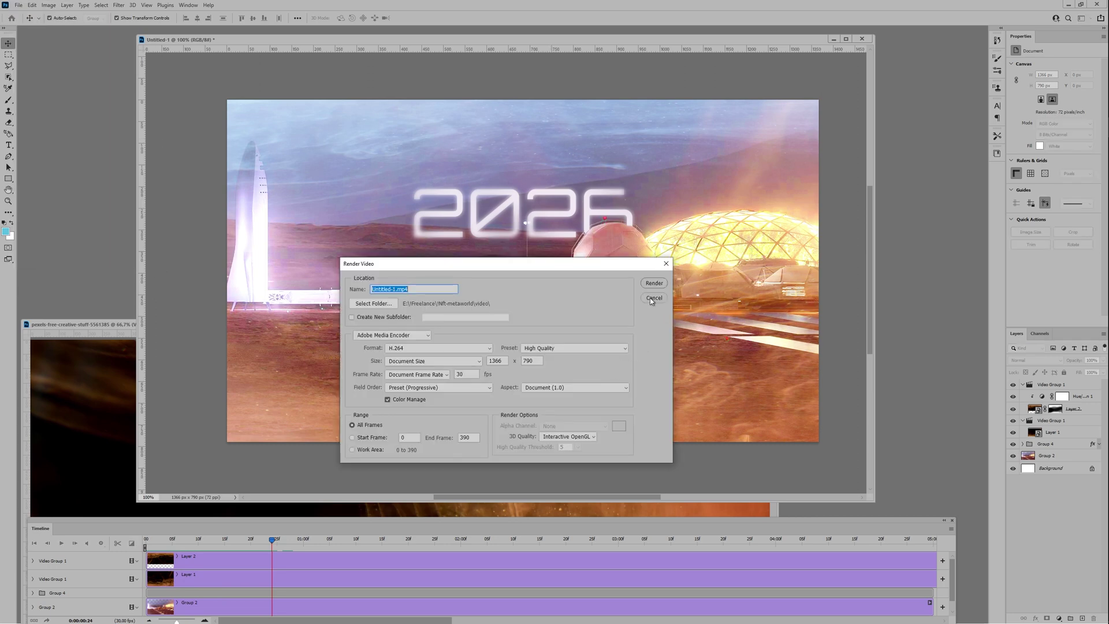
left_click(653, 298)
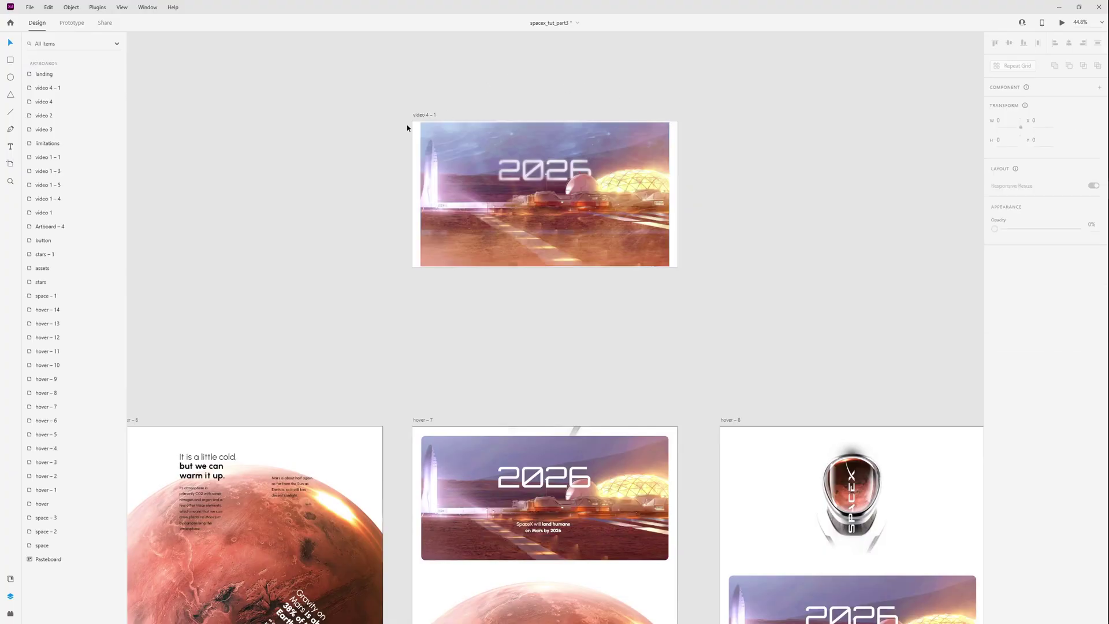
Switch to Adobe XD and preview the video 4 – 1 artboard with the animated colony video
left_click(427, 118)
key("ctrl+Return")
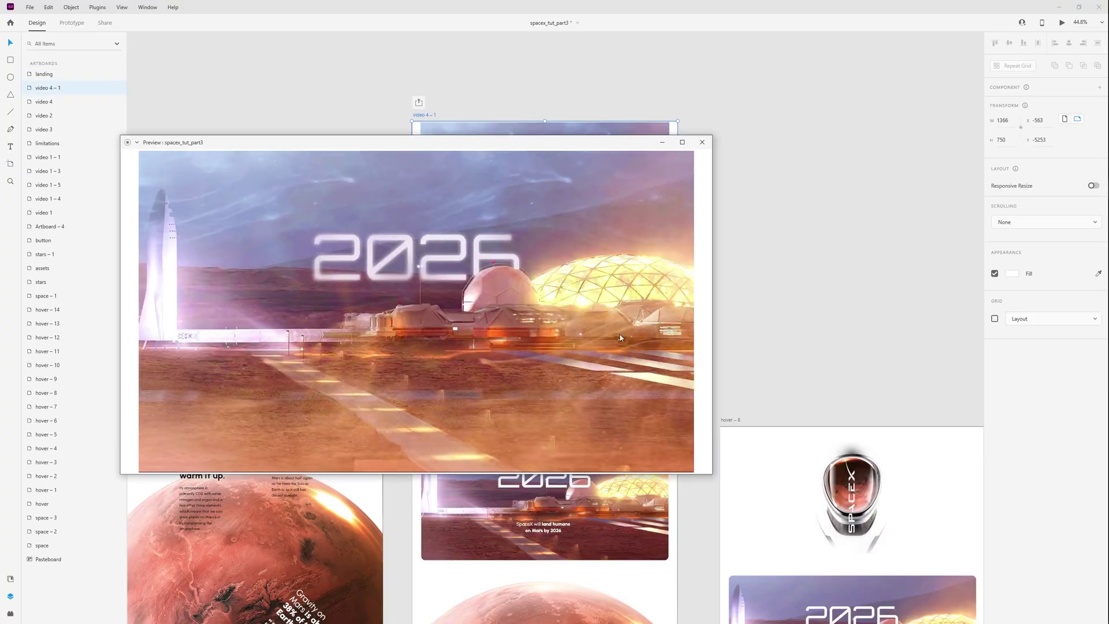
left_click(702, 143)
Copy the planet_01 video from video 4 – 1 and paste it inside the colony group on hover – 7
left_click(589, 304)
left_click_drag(500, 337, 508, 245)
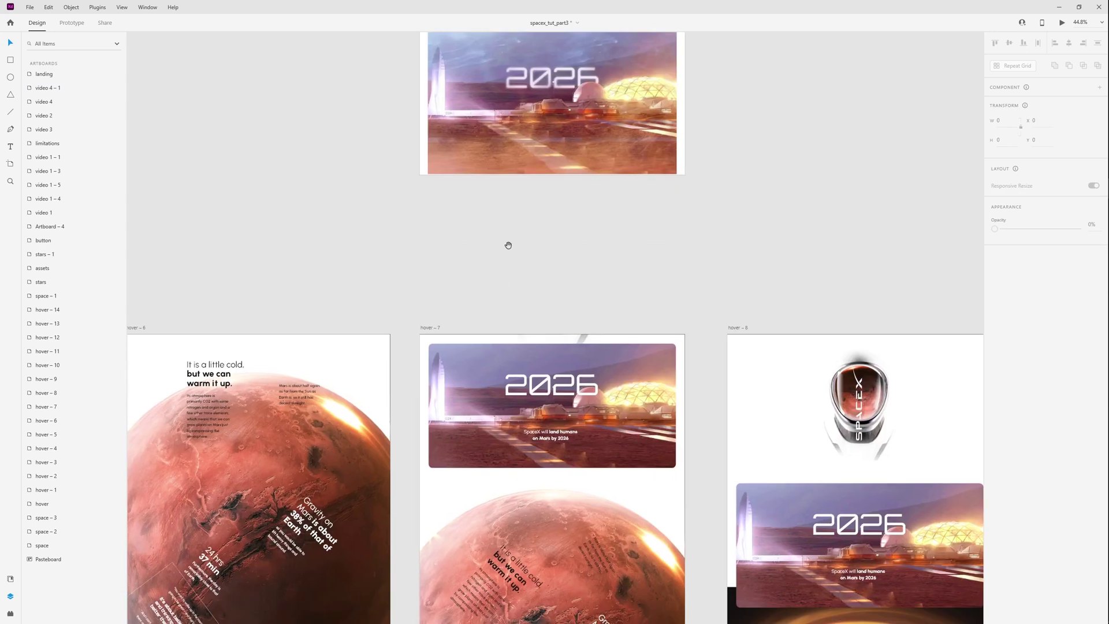
left_click(546, 115)
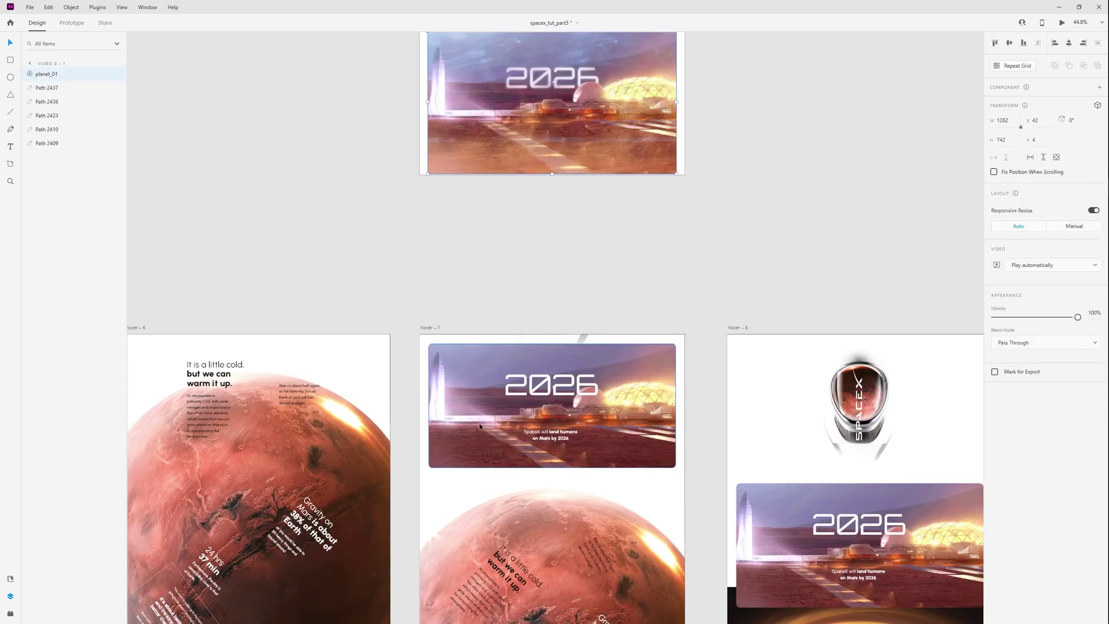
double_click(459, 428)
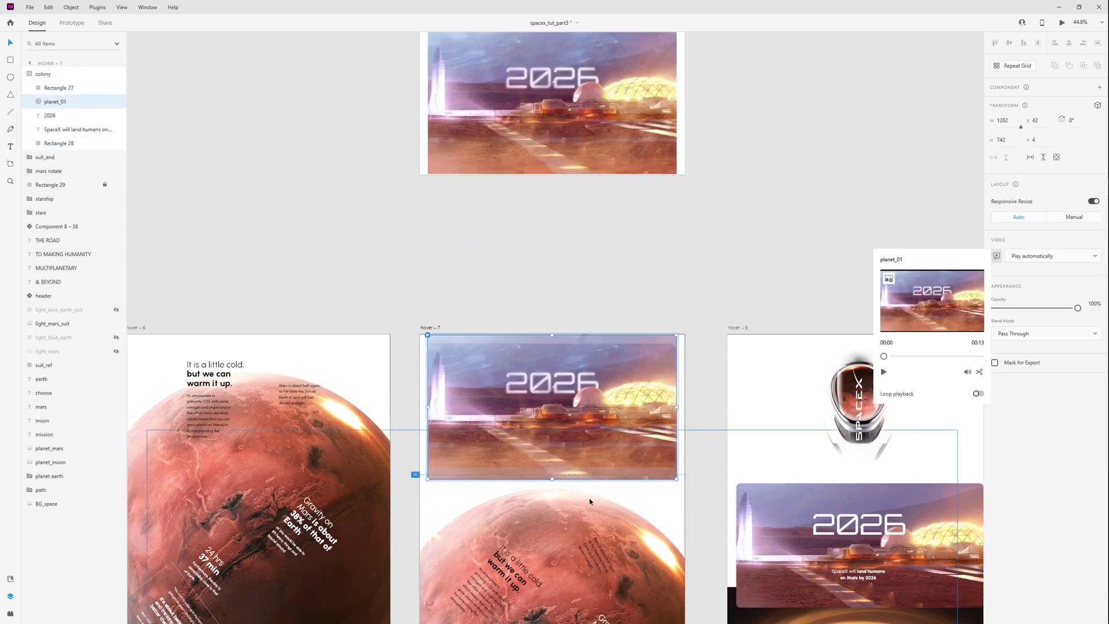
scroll(588, 497, "up", 3)
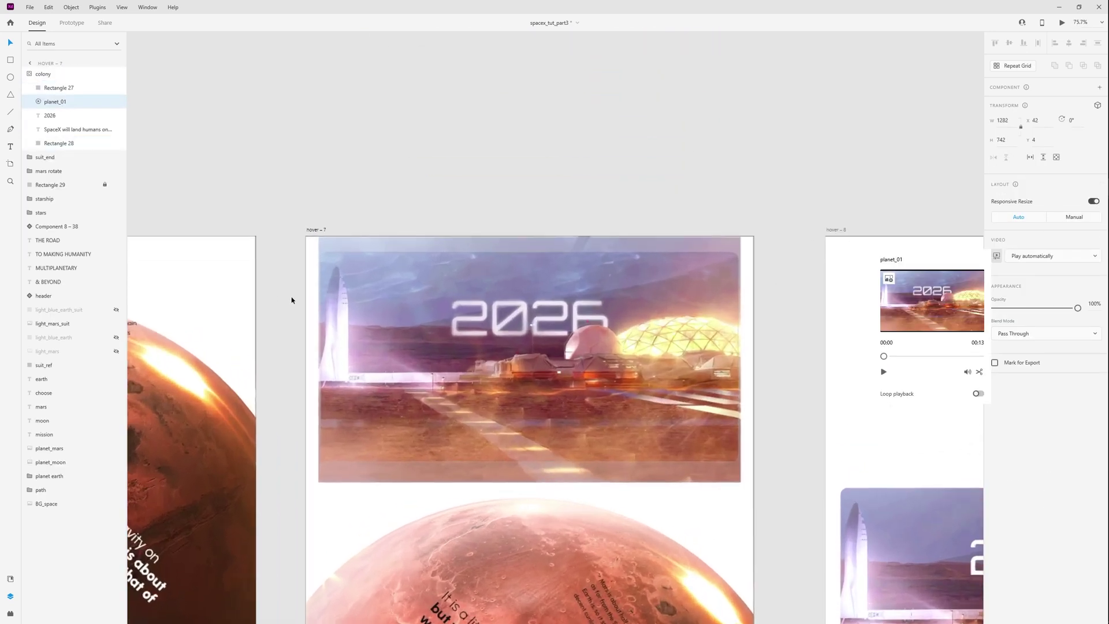
Delete Rectangle 28 from the colony group and move the planet_01 video behind the 2026 title and caption
left_click(45, 146)
key("Delete")
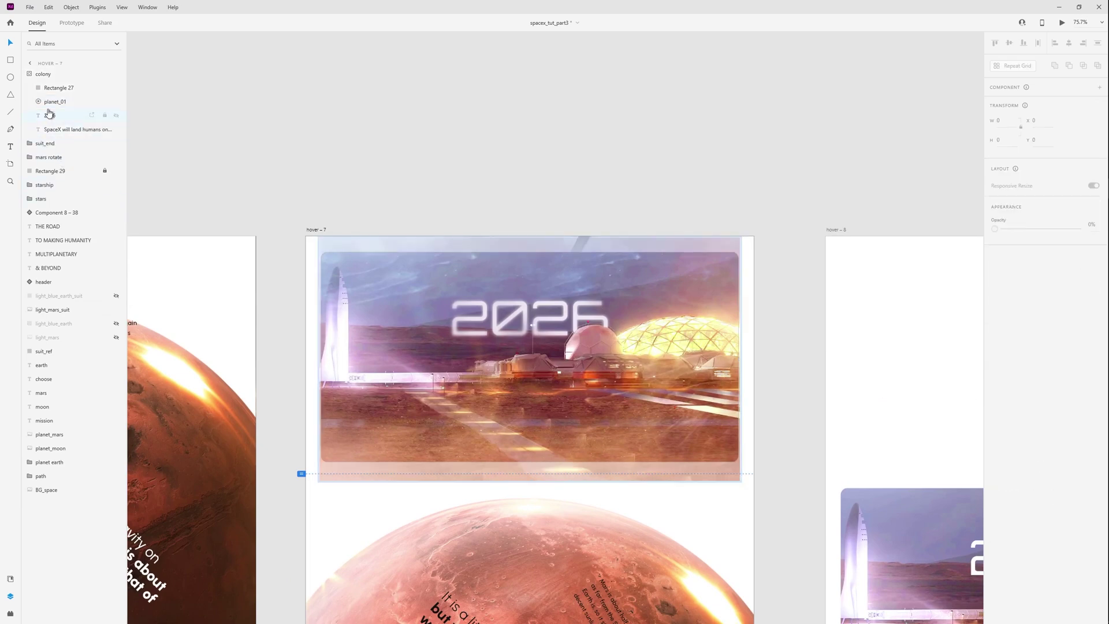
left_click_drag(50, 101, 591, 330)
left_click(714, 379)
scroll(714, 379, "down", 3)
left_click(491, 262)
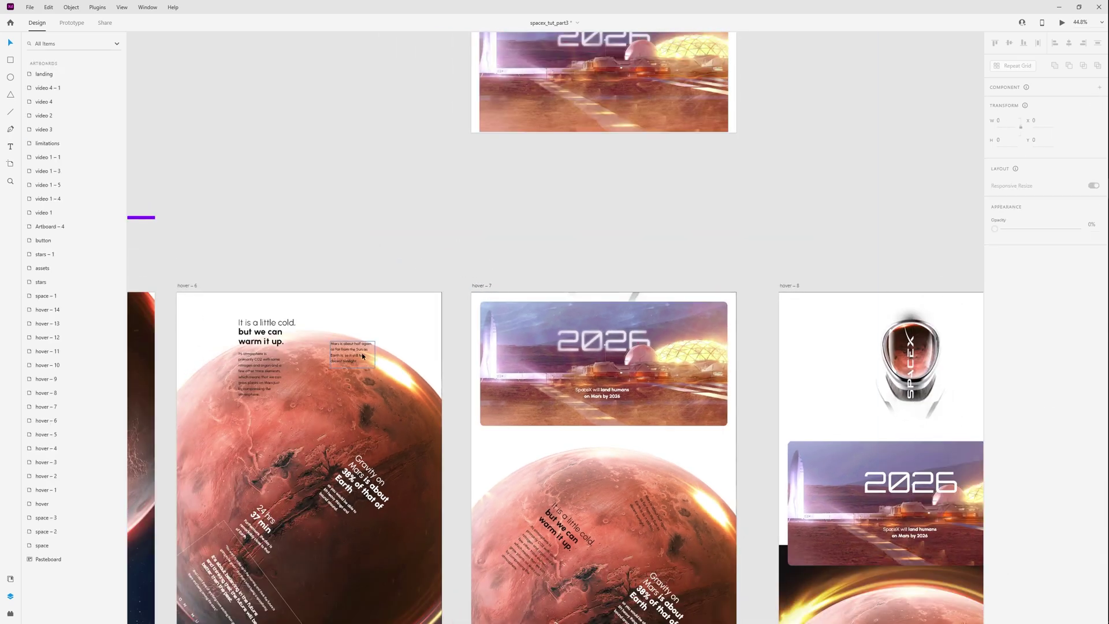
Paste the planet_01 video inside the colony group above the hover – 6 artboard
left_click(353, 354, "ctrl")
left_click(227, 256)
left_click(181, 287)
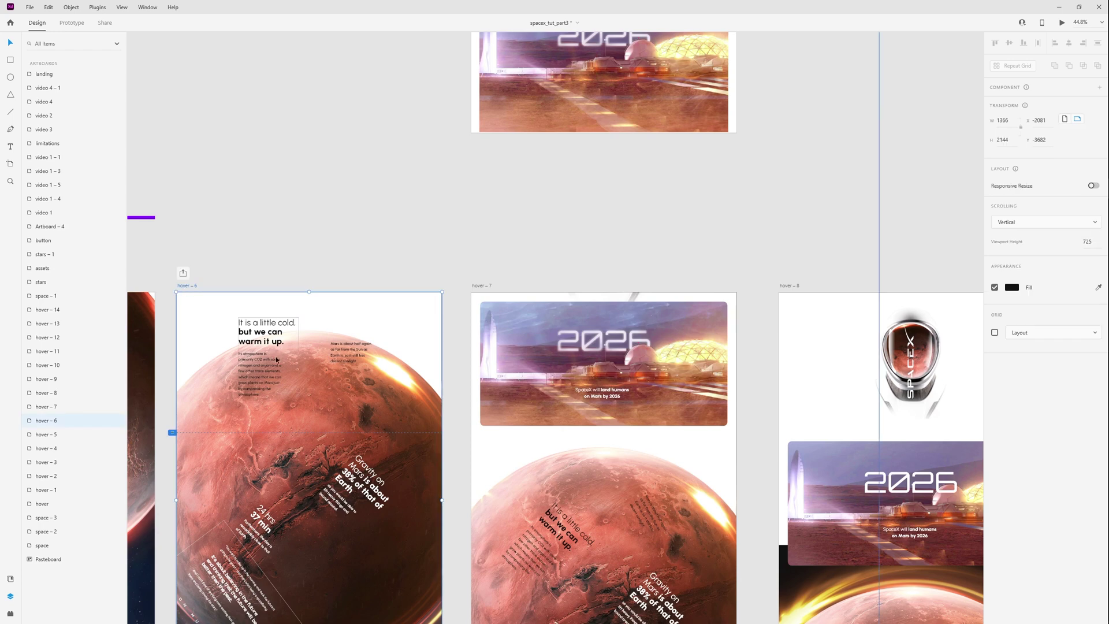
left_click(231, 357)
left_click(265, 278)
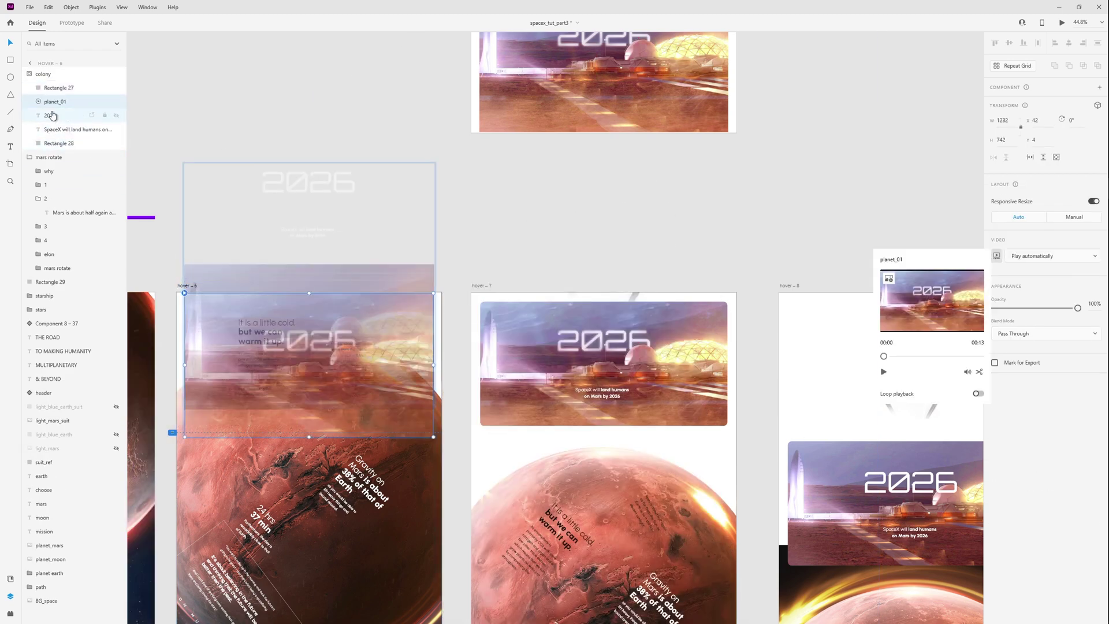
Move planet_01 to the back of the colony group on hover – 6 and delete Rectangle 28 and the 2026 text
key("alt")
key("ctrl+[")
key("ctrl+[")
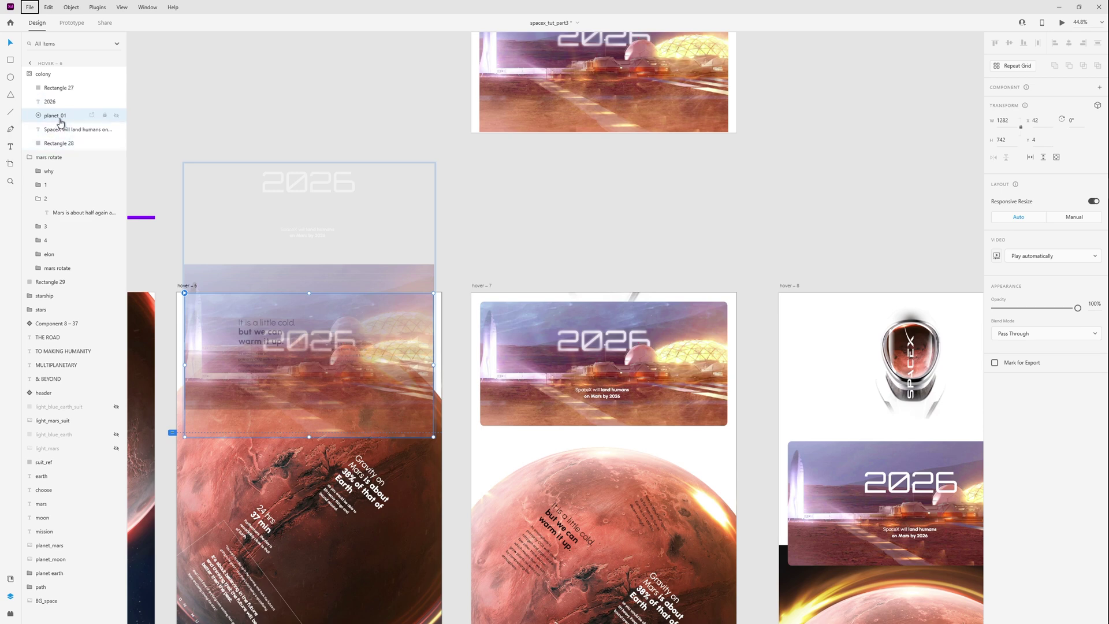
left_click(61, 145)
key("Delete")
left_click(52, 102)
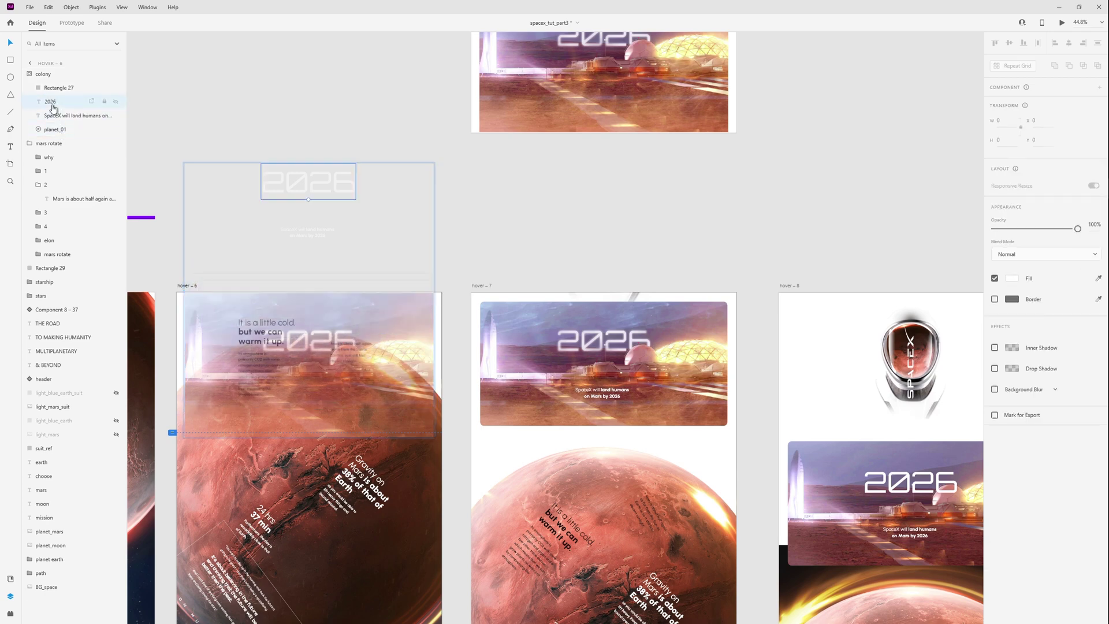
key("Delete")
left_click(51, 114)
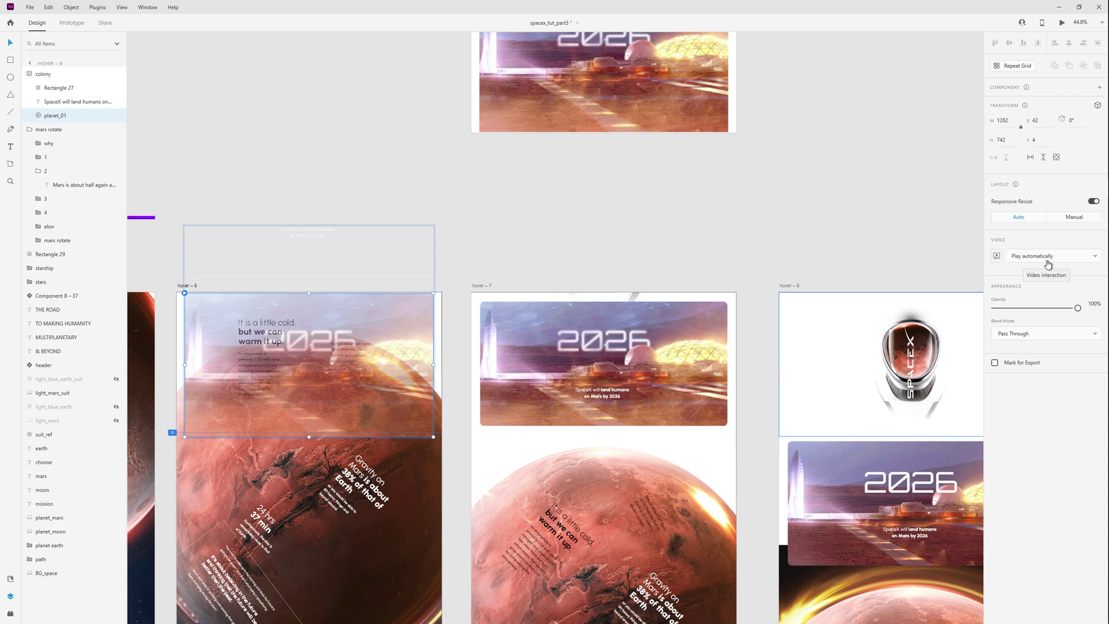
Copy the planet_01 video from the hover – 7 card and paste it inside the colony group on hover – 8
left_click(785, 273)
left_click_drag(787, 275, 521, 161)
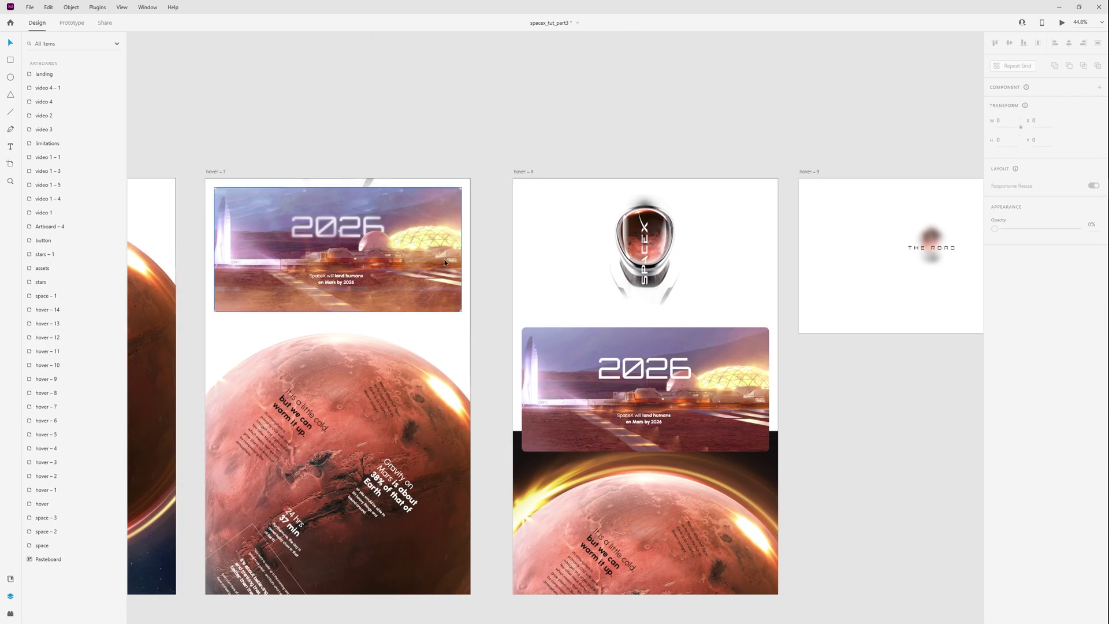
double_click(417, 267)
left_click(417, 268)
key("ctrl+c")
double_click(580, 369)
key("ctrl+v")
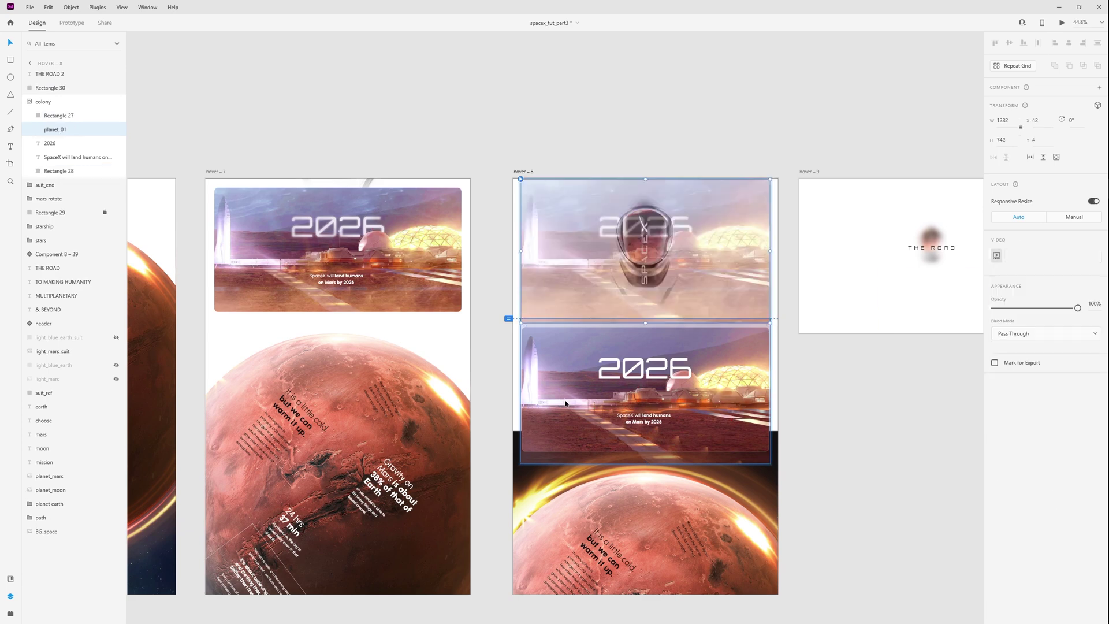
Move planet_01 behind the caption in the hover – 8 colony group and delete the 2026 text and Rectangle 28
left_click(583, 367)
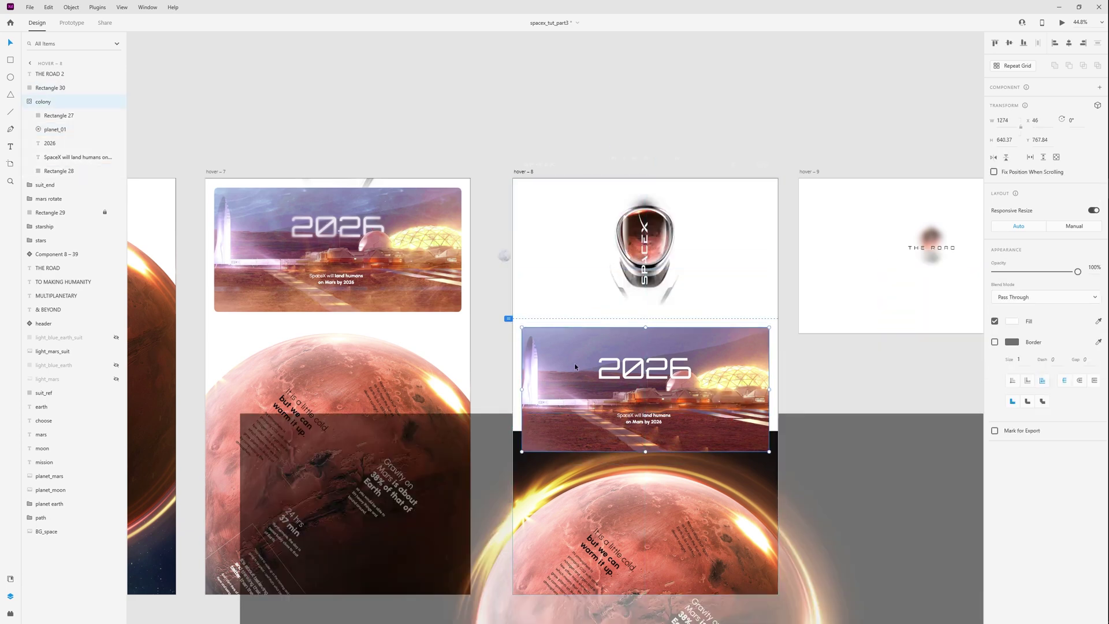
double_click(552, 363)
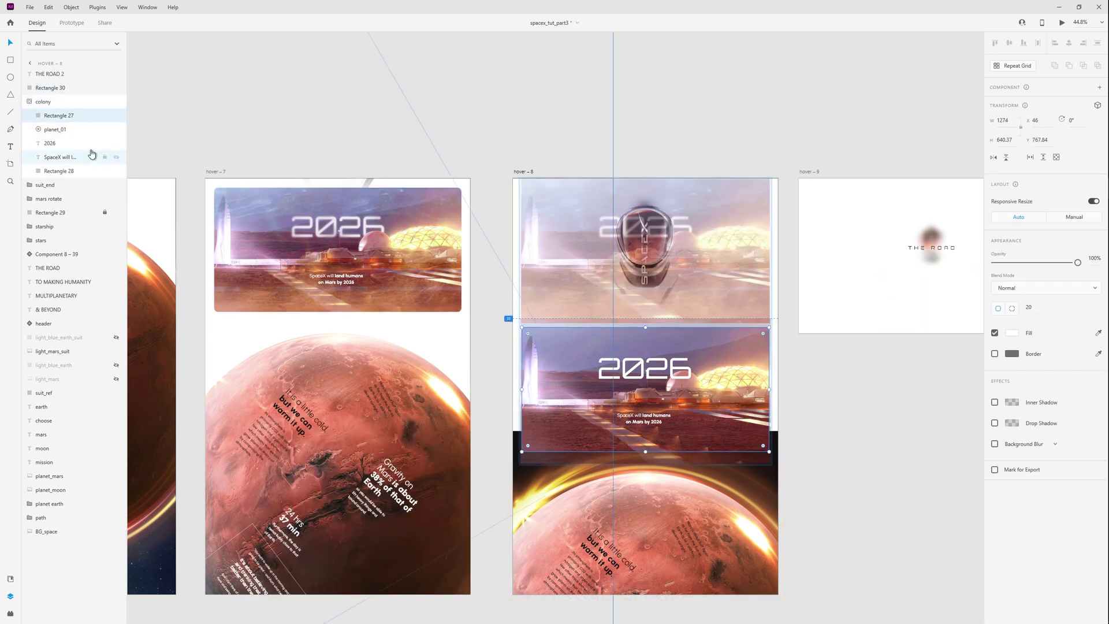
mouse_move(58, 130)
left_mouse_down()
mouse_move(67, 171)
mouse_move(52, 137)
left_mouse_up()
left_click(56, 149)
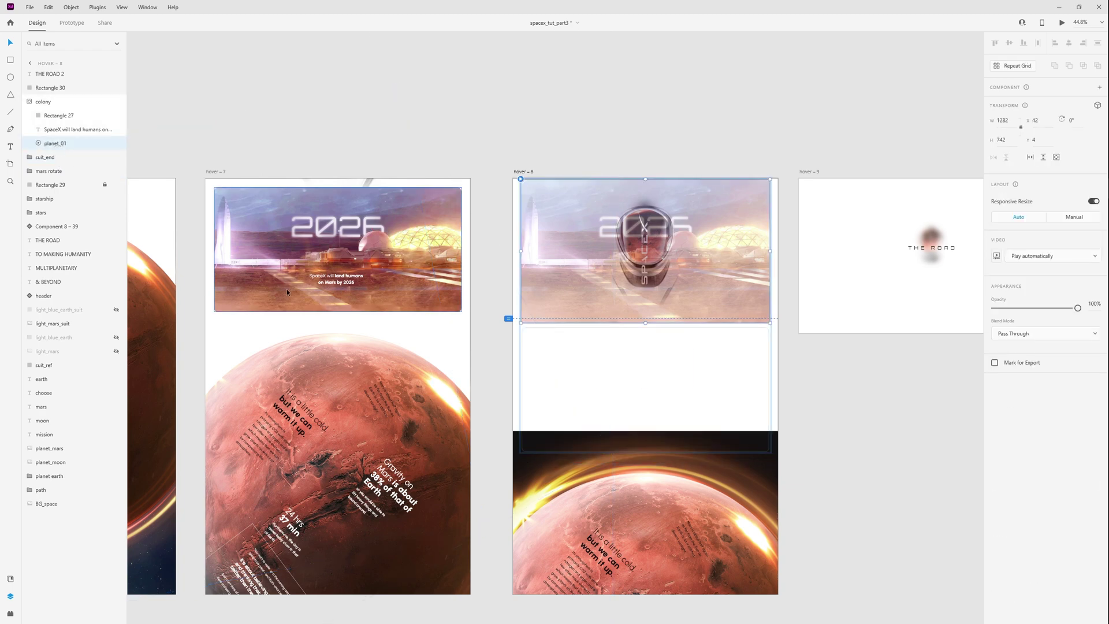
Move the planet_01 video straight down to Y 735 so it fills the colony card on hover – 8
key("shift+Down")
key("shift+Down")
key("shift+Down")
key("shift+Down")
key("shift+Down")
key("shift+Down")
key("shift+Down")
key("shift+Down")
key("shift+Down")
key("shift+Down")
key("shift+Down")
key("shift+Down")
key("shift+Down")
key("shift+Down")
key("shift+Down")
key("shift+Down")
key("shift+Down")
key("shift+Down")
key("shift+Down")
key("shift+Down")
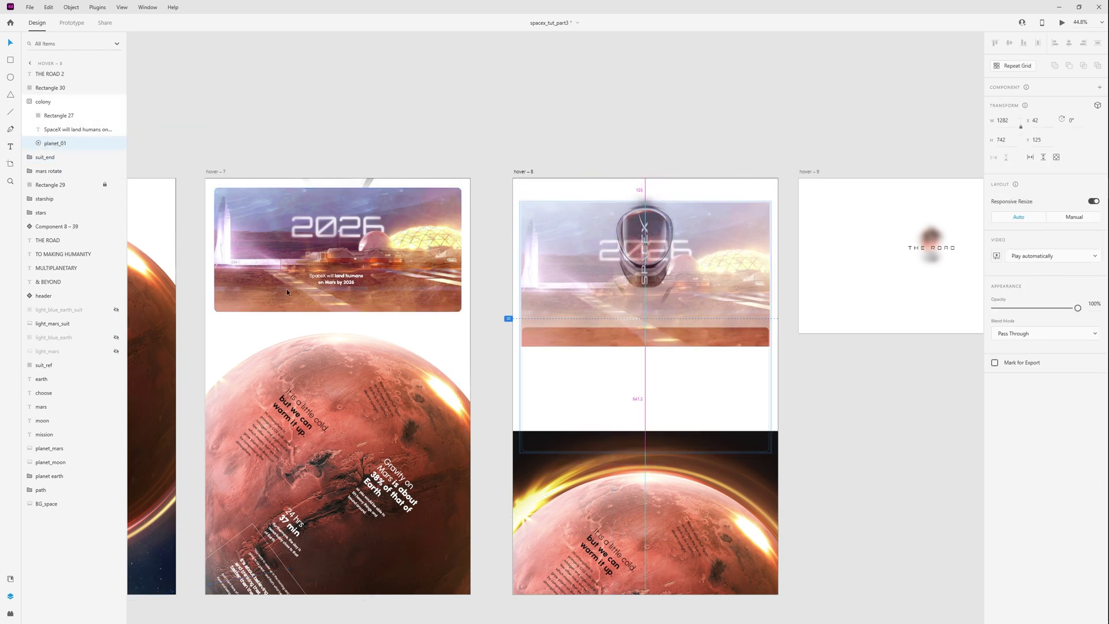
key("shift+Down")
key("shift+Down")
key("shift+Down")
key("shift+Down")
key("shift+Down")
key("shift+Down")
key("shift+Down")
key("shift+Down")
key("shift+Down")
key("shift+Down")
key("shift+Down")
key("shift+Down")
key("shift+Down")
key("shift+Down")
key("shift+Down")
key("shift+Down")
key("shift+Down")
key("shift+Down")
key("shift+Down")
key("shift+Down")
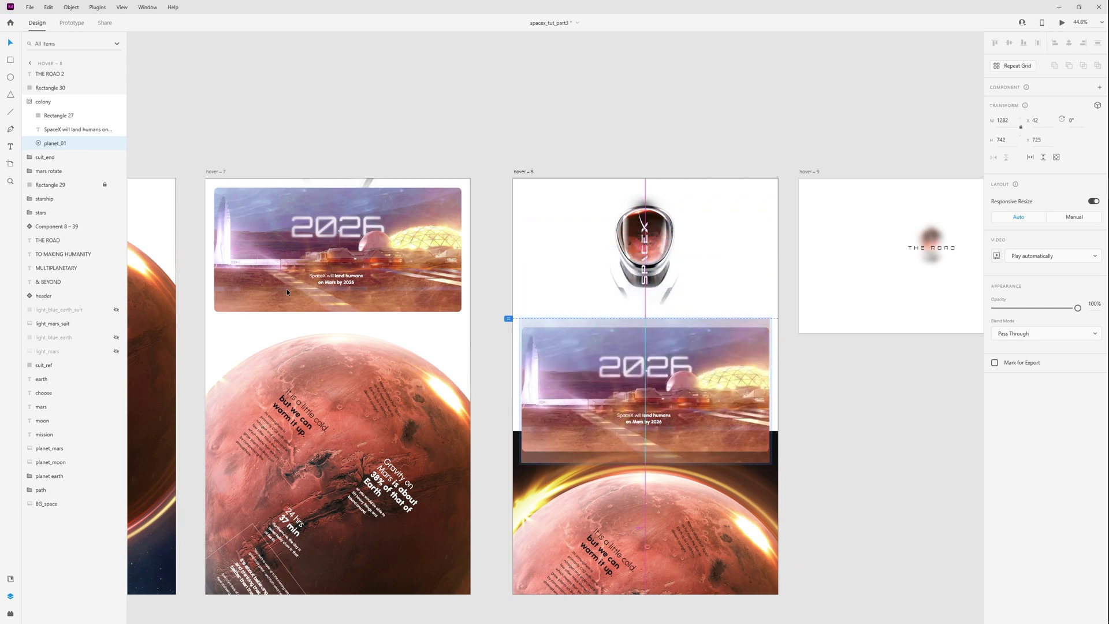
key("shift+Up")
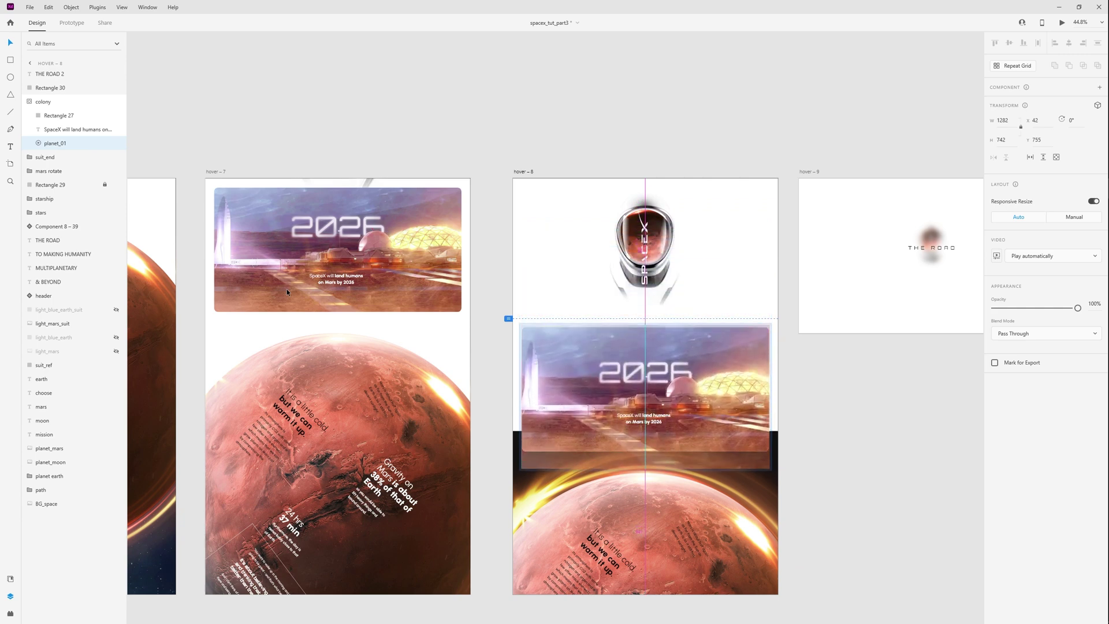
Preview the prototype from hover – 6 through the colony card to the SpaceX helmet, and close the preview
left_click(353, 118)
left_click_drag(302, 87, 573, 117)
left_click(193, 203)
key("ctrl+Return")
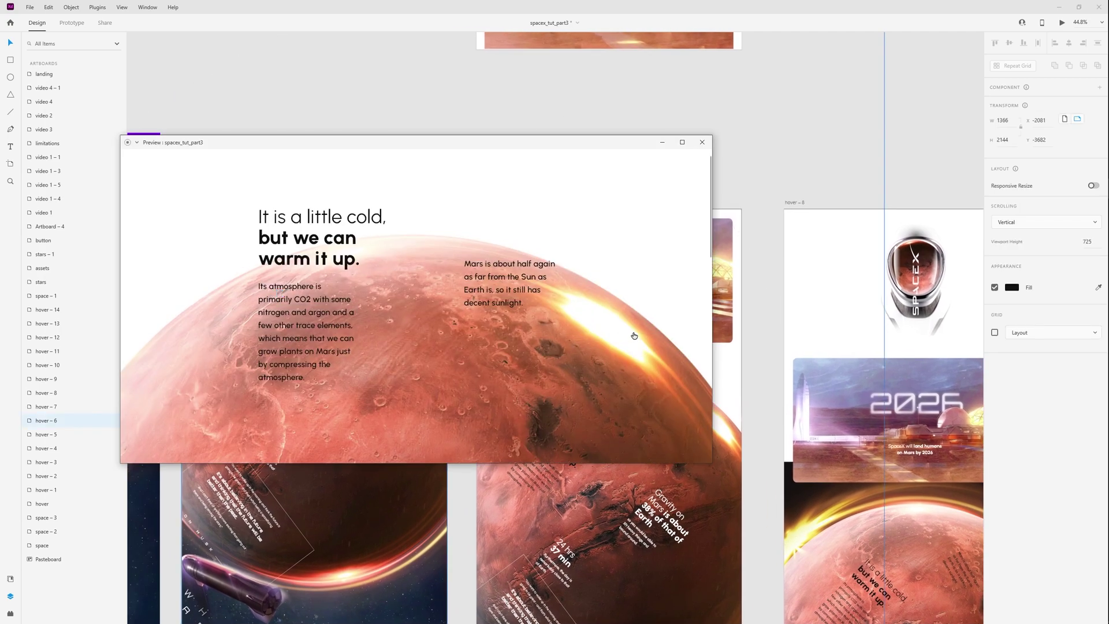
left_click(656, 397)
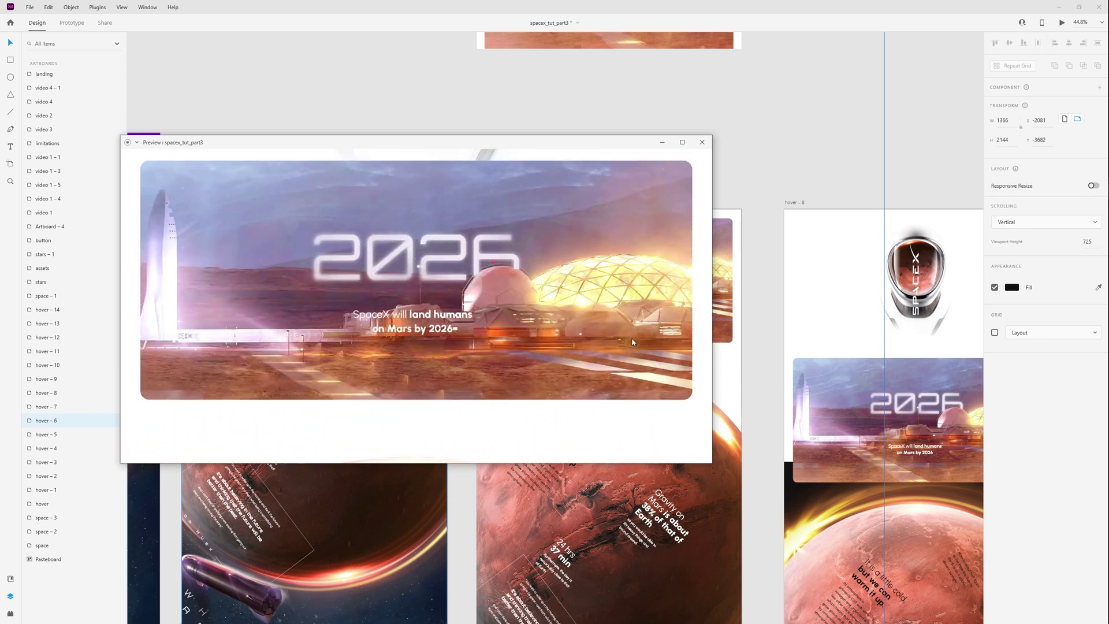
left_click(695, 409)
scroll(647, 199, "up", 10)
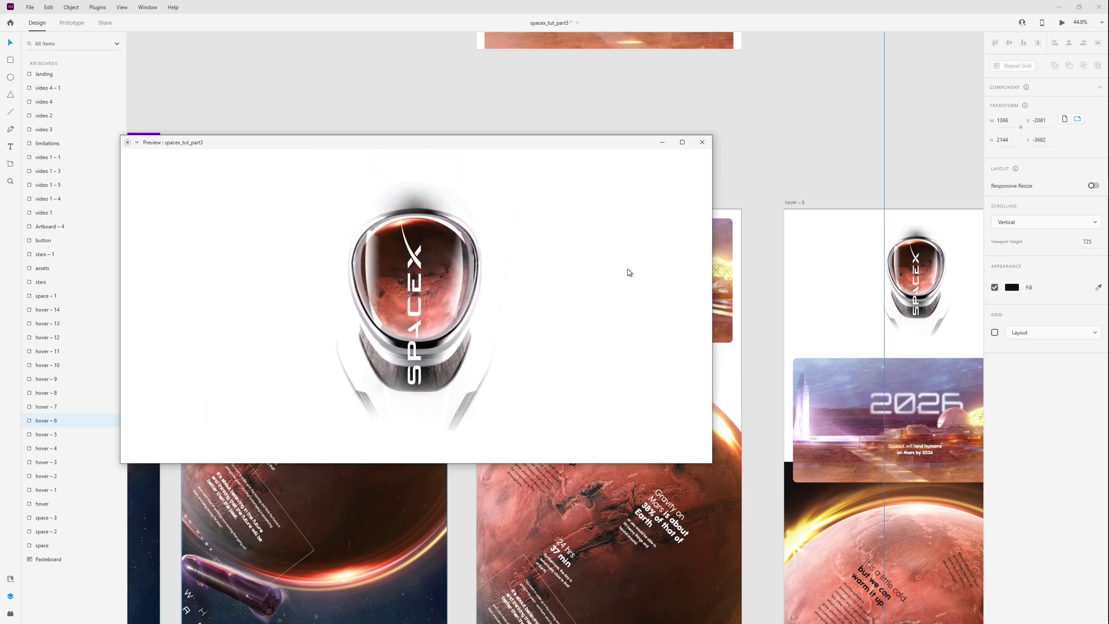
left_click(702, 142)
Find the video 1 – 3 artboard and preview its four rounded video cards
left_click_drag(820, 185, 452, 171)
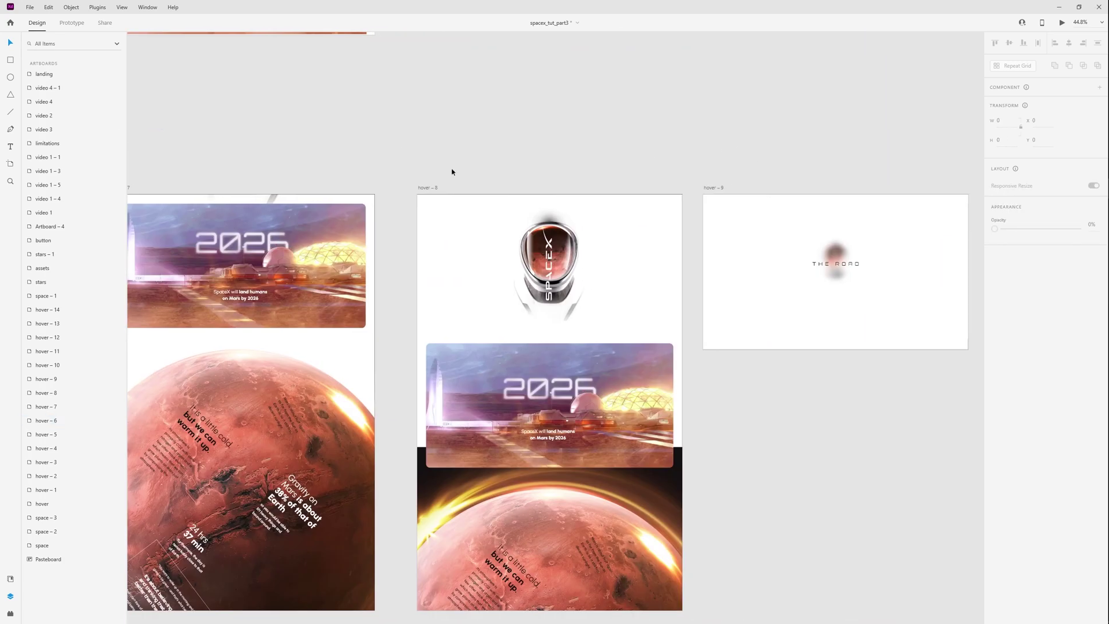
scroll(535, 163, "down", 3)
left_click_drag(585, 362, 631, 359)
scroll(431, 225, "up", 2)
scroll(431, 225, "up", 1)
left_click_drag(397, 133, 521, 143)
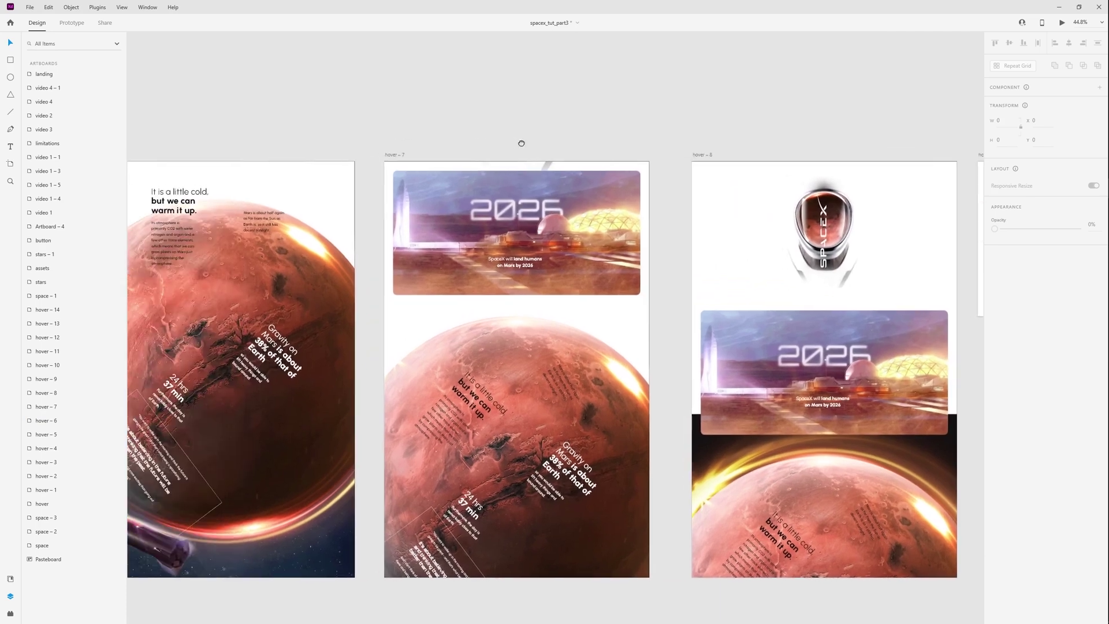
scroll(499, 111, "down", 4)
left_click_drag(530, 320, 671, 79)
left_click_drag(416, 273, 588, 182)
scroll(426, 365, "up", 1)
scroll(426, 365, "up", 6)
left_click_drag(443, 109, 409, 197)
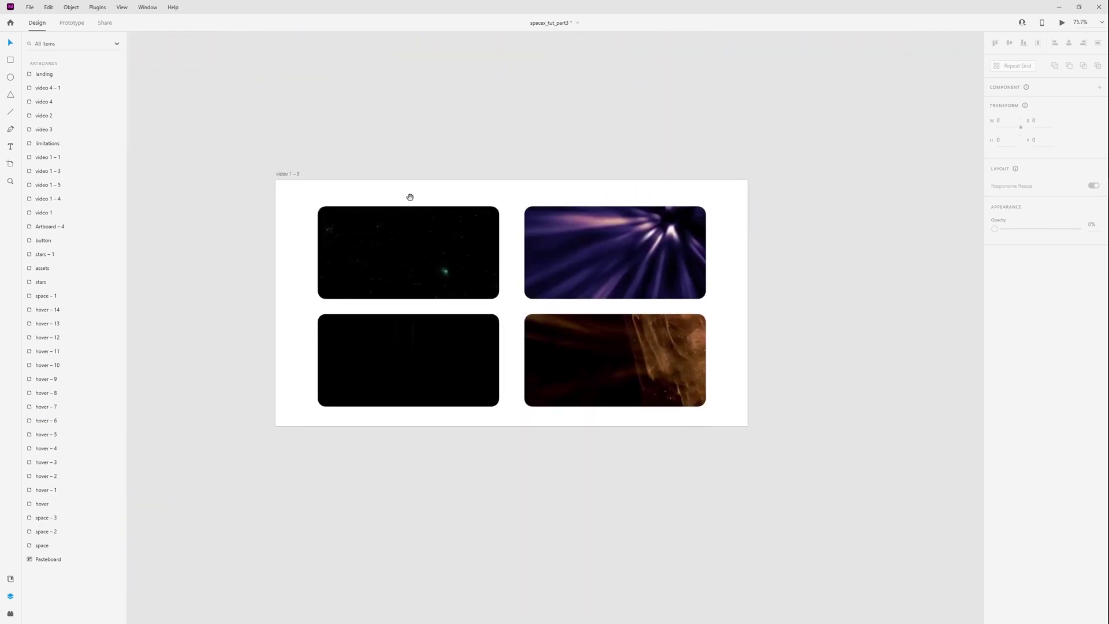
left_click(292, 174)
key("ctrl+Return")
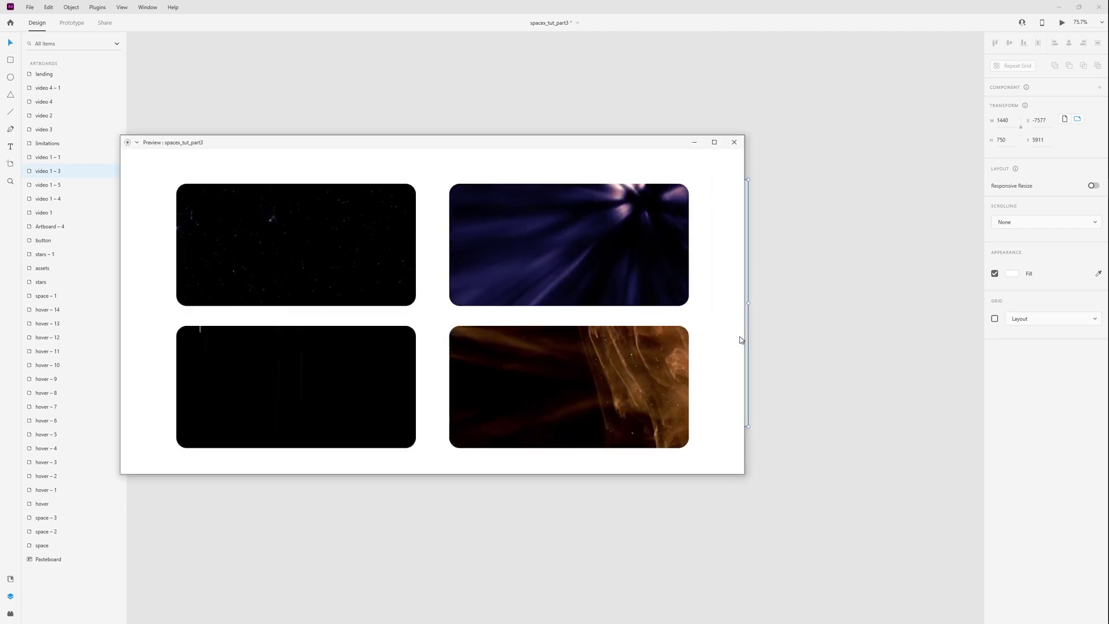
left_click_drag(535, 146, 562, 148)
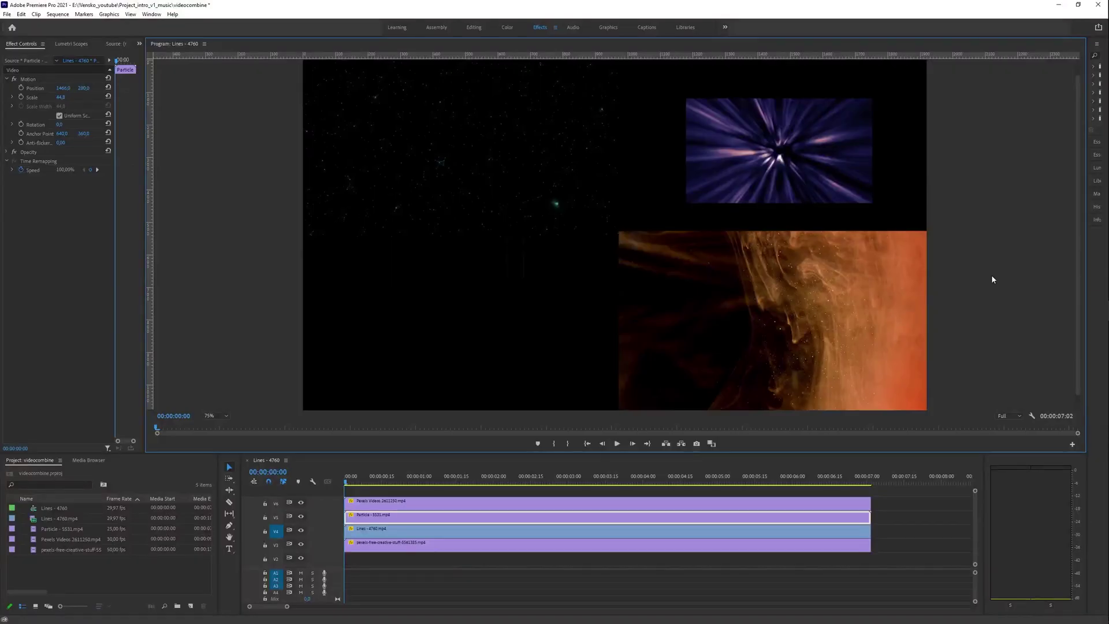
In Premiere Pro, scale the Particle - 5531.mp4 clip to about 80 and position it over the frame's upper-right quarter
left_click(762, 175)
left_click_drag(872, 202, 913, 242)
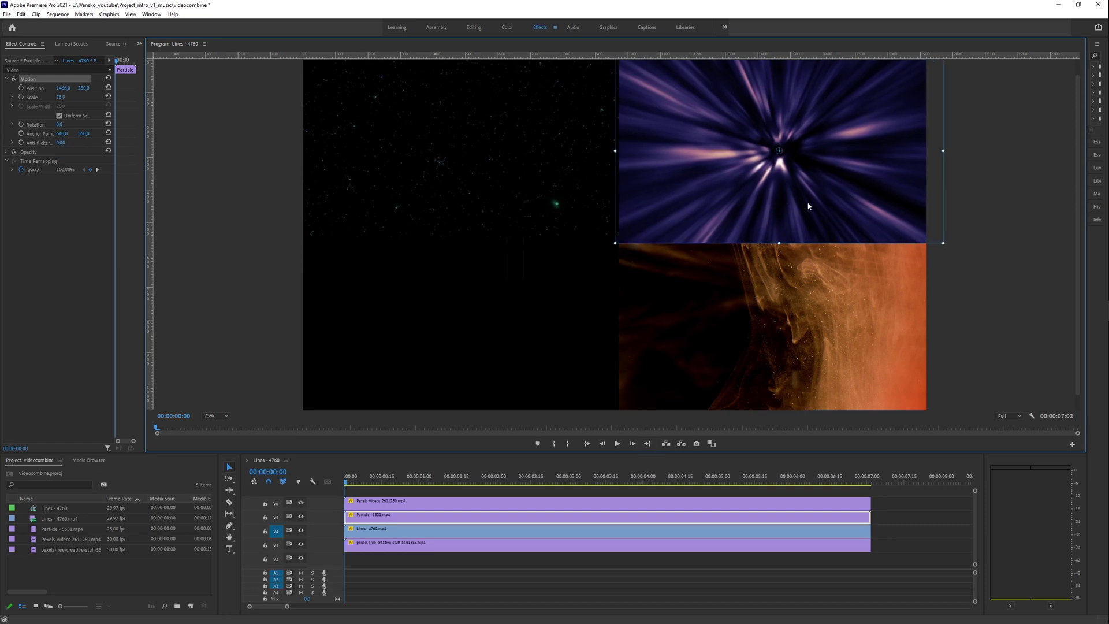
left_click_drag(804, 203, 798, 201)
mouse_move(938, 240)
left_mouse_down()
mouse_move(886, 210)
mouse_move(923, 242)
left_mouse_up()
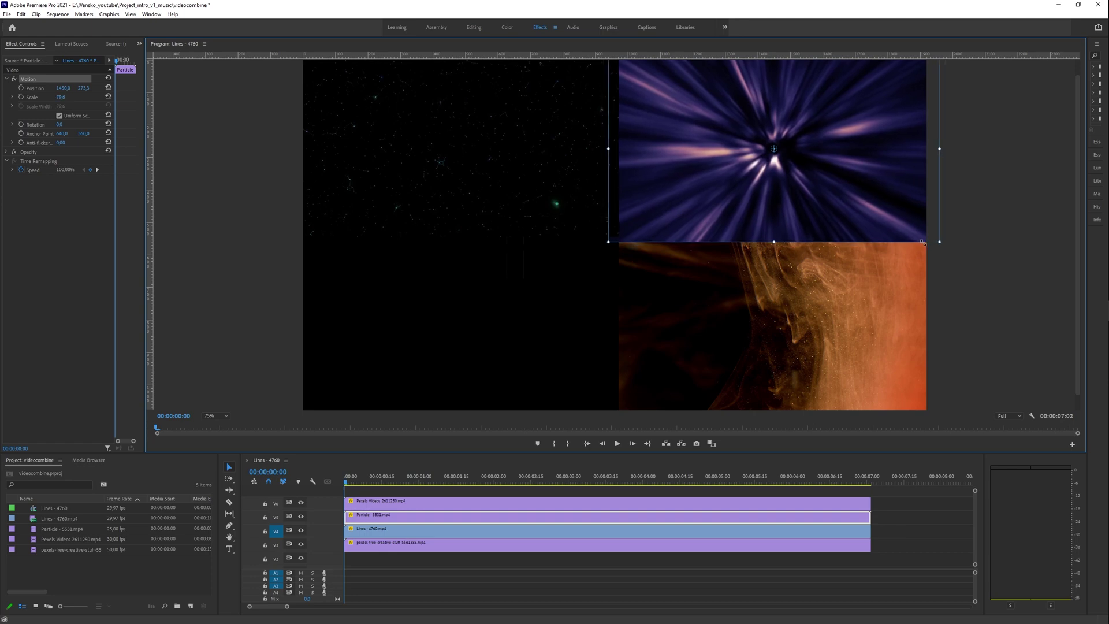
mouse_move(803, 195)
left_mouse_down()
mouse_move(833, 231)
mouse_move(805, 200)
left_mouse_up()
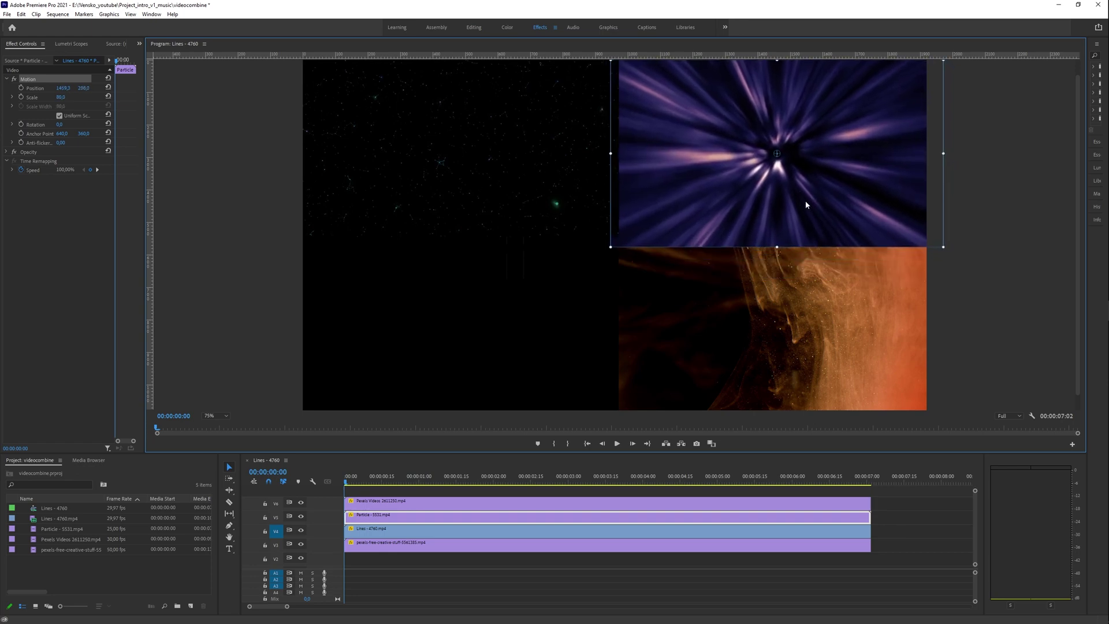
left_click(955, 327)
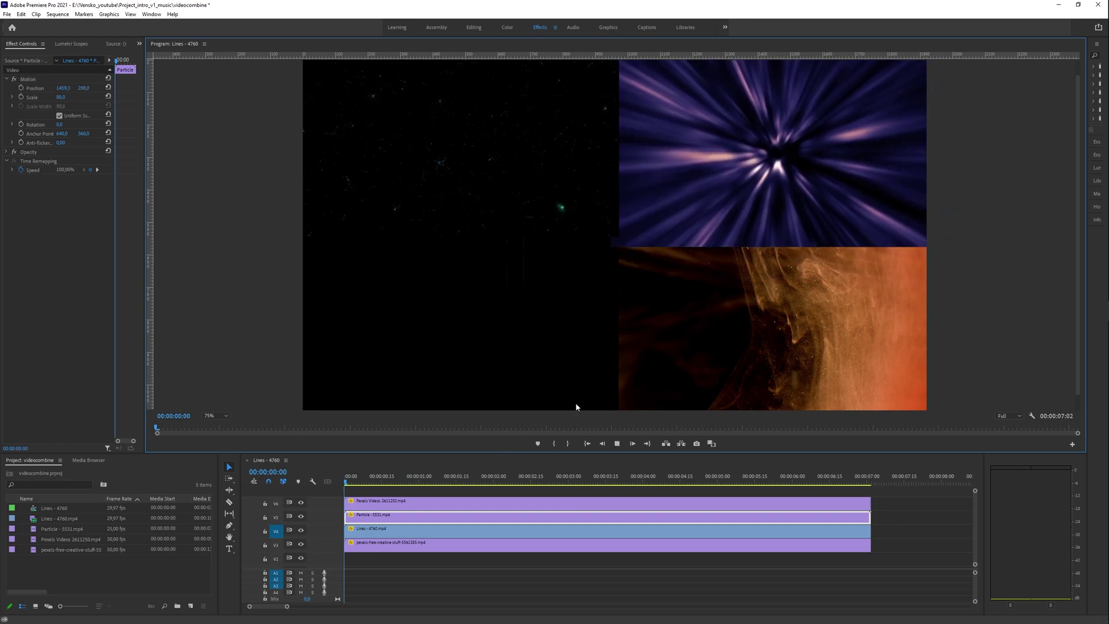
Play the combined four-video sequence for about four seconds, stop it and return the playhead to the start
key("space")
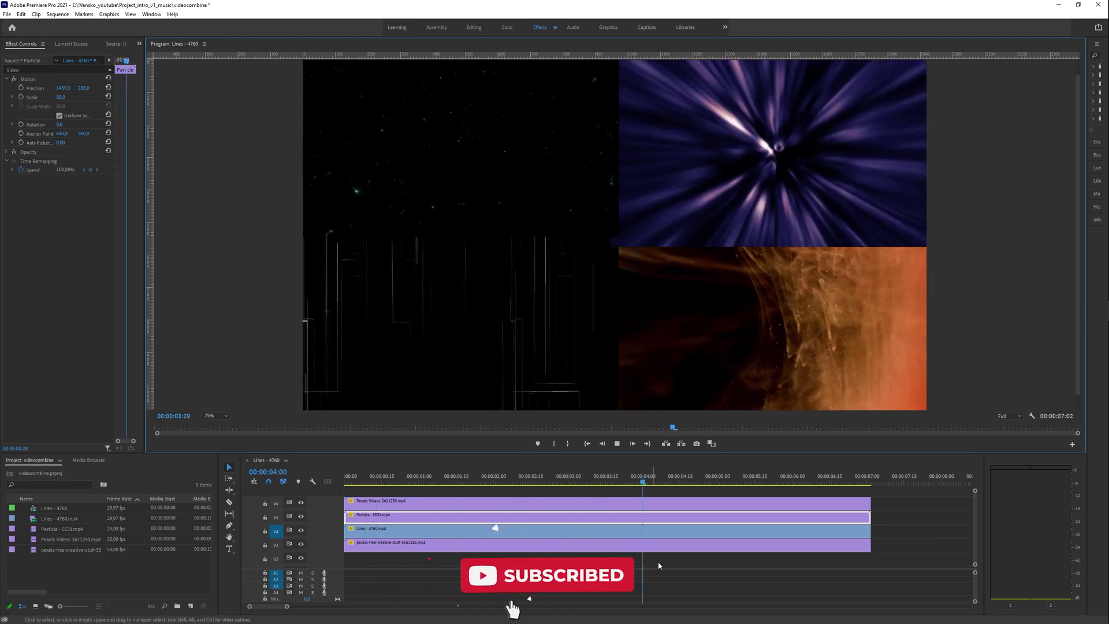
key("space")
left_click_drag(666, 483, 343, 516)
left_click(994, 357)
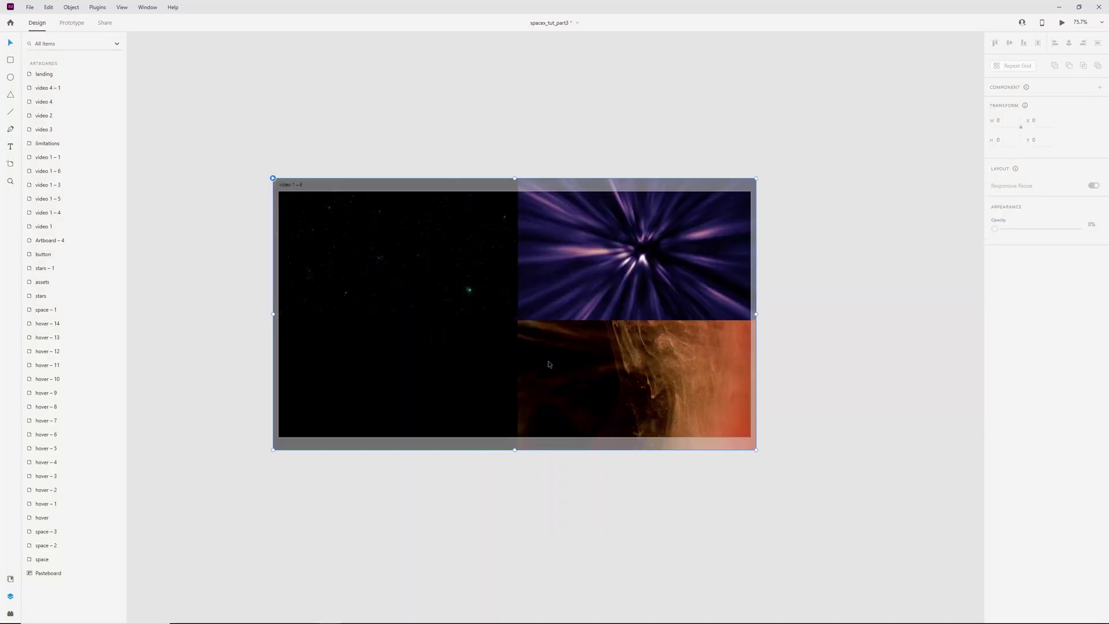
Switch to Adobe XD and position the combined Lines - 4760 video over the video 1 – 6 artboard
left_click_drag(468, 287, 377, 338)
left_click_drag(436, 380, 521, 332)
left_click(274, 123)
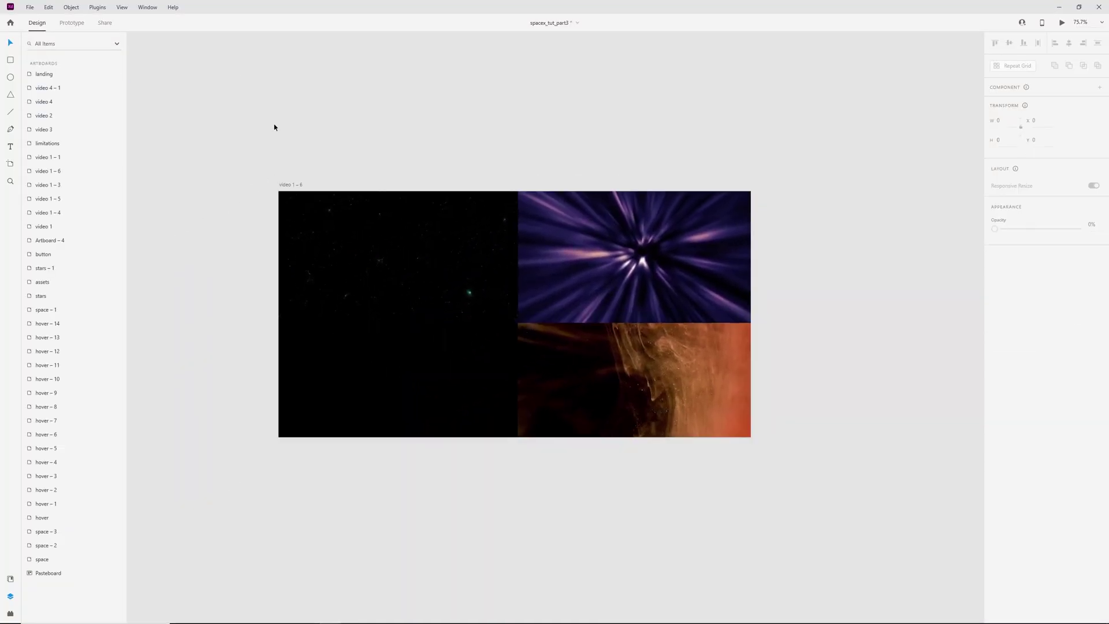
Preview the video 1 – 6 artboard with the combined video playing, and close the preview
left_click(288, 183)
key("ctrl+Return")
left_click_drag(537, 144, 599, 156)
left_click(796, 154)
Draw a white 1440 × 756 rectangle covering the video 1 – 6 artboard and remove its border
left_click(495, 146)
key("r")
mouse_move(278, 191)
left_mouse_down()
mouse_move(719, 438)
mouse_move(751, 442)
left_mouse_up()
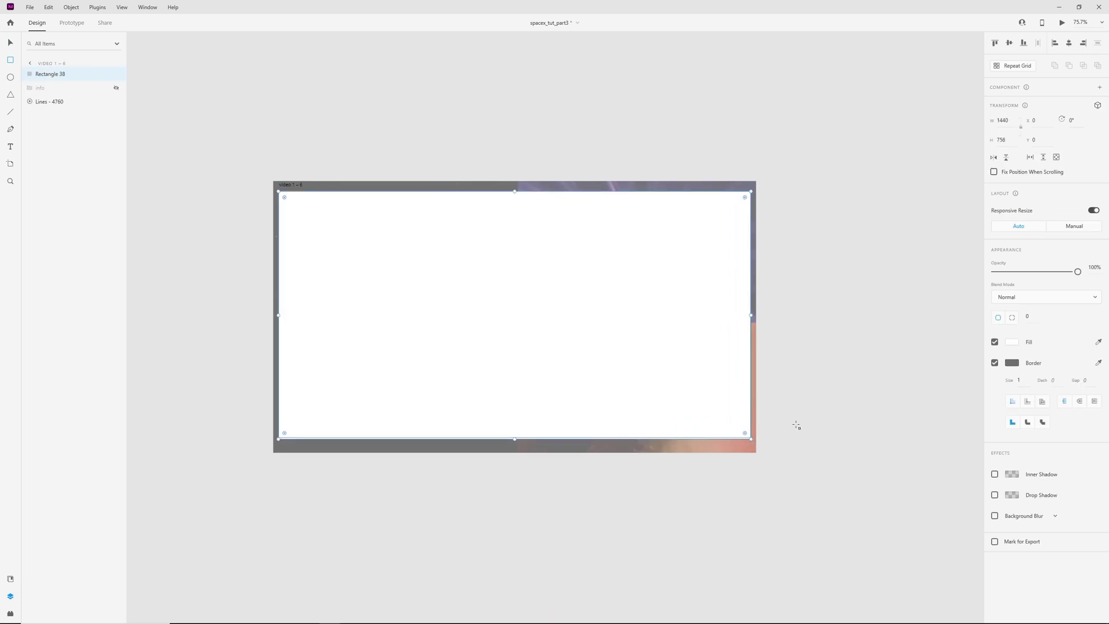
left_click(995, 363)
Duplicate the white rectangle, shrink the copy to about 354 × 170, and give it a dark grey fill and corner radius 27
key("ctrl+d")
left_click_drag(751, 439, 675, 406)
left_click(1012, 342)
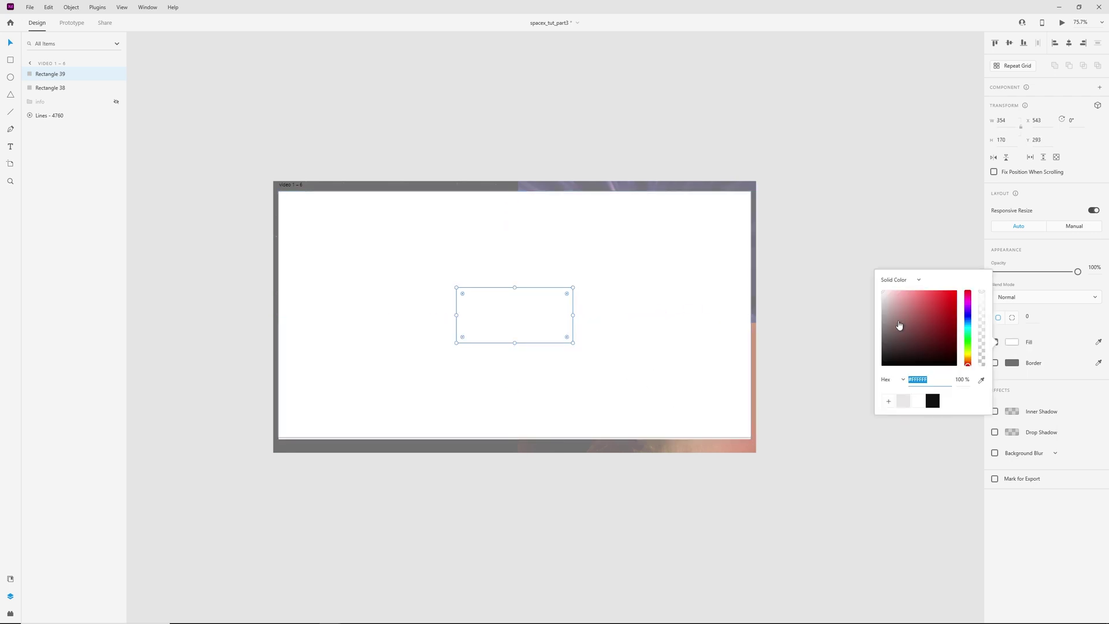
left_click(933, 399)
left_click(1037, 313)
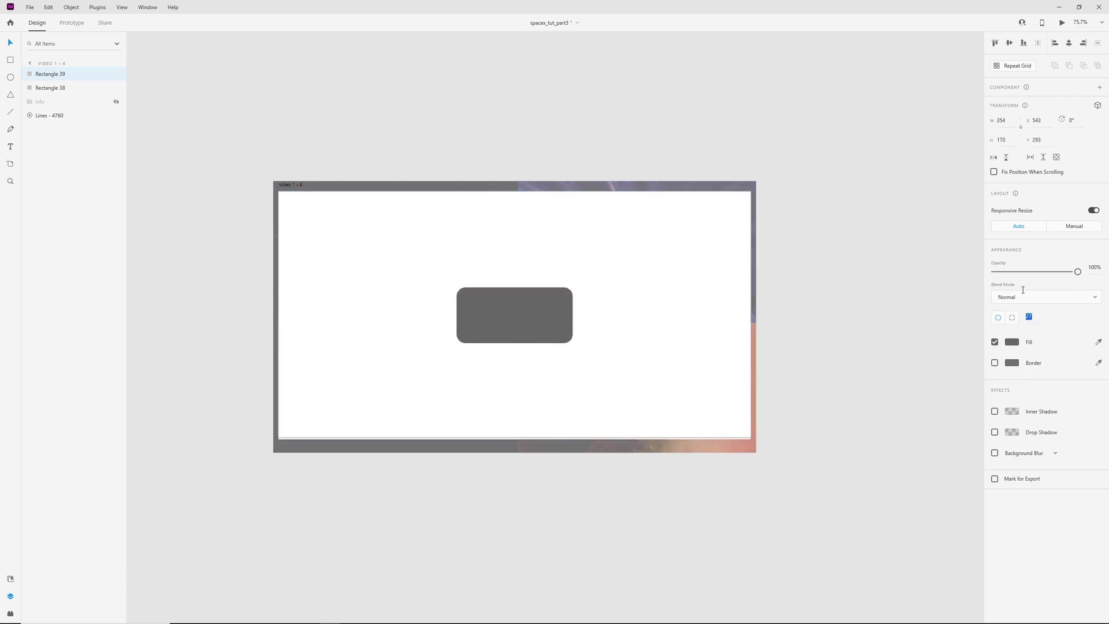
Enlarge the grey rounded rectangle to about 437 × 261 and duplicate it into a two-by-two grid on the artboard
left_click_drag(494, 292, 351, 219)
left_click_drag(428, 272, 456, 298)
left_click_drag(397, 260, 596, 353)
left_click(406, 245, "shift")
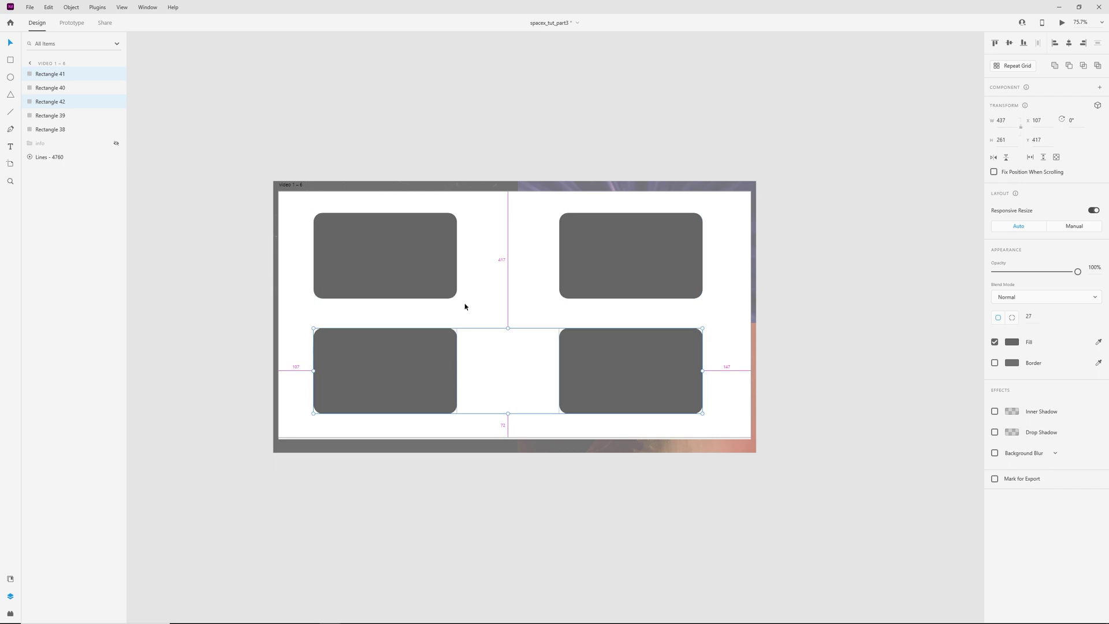
Subtract the four grey rounded rectangles from the white rectangle to cut video windows, and select the video 1 – 6 artboard
key("ctrl+a")
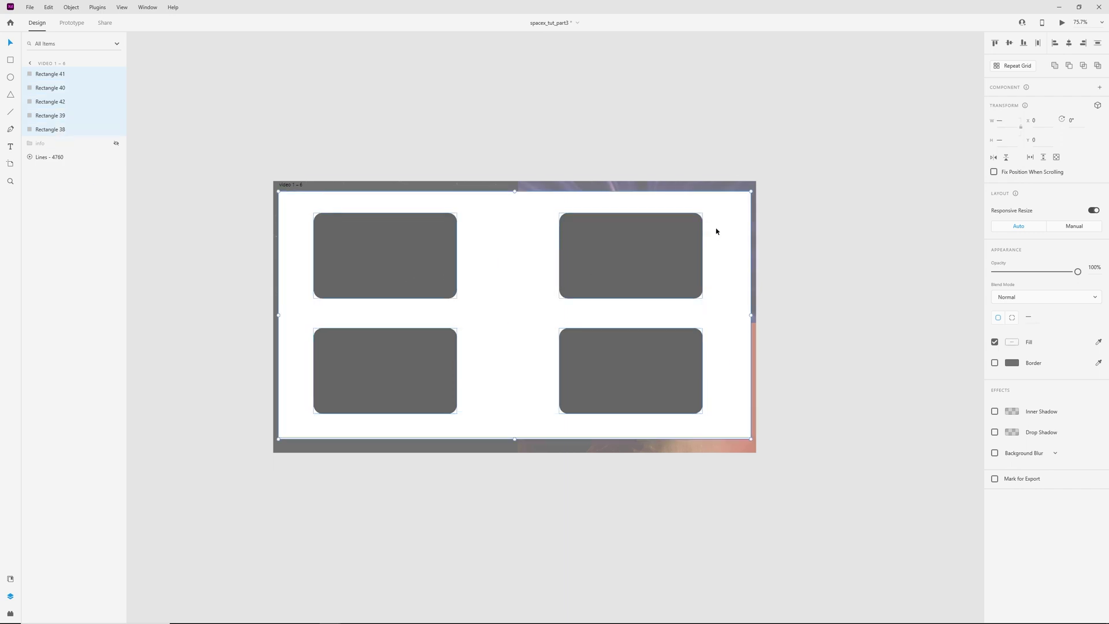
left_click(1069, 67)
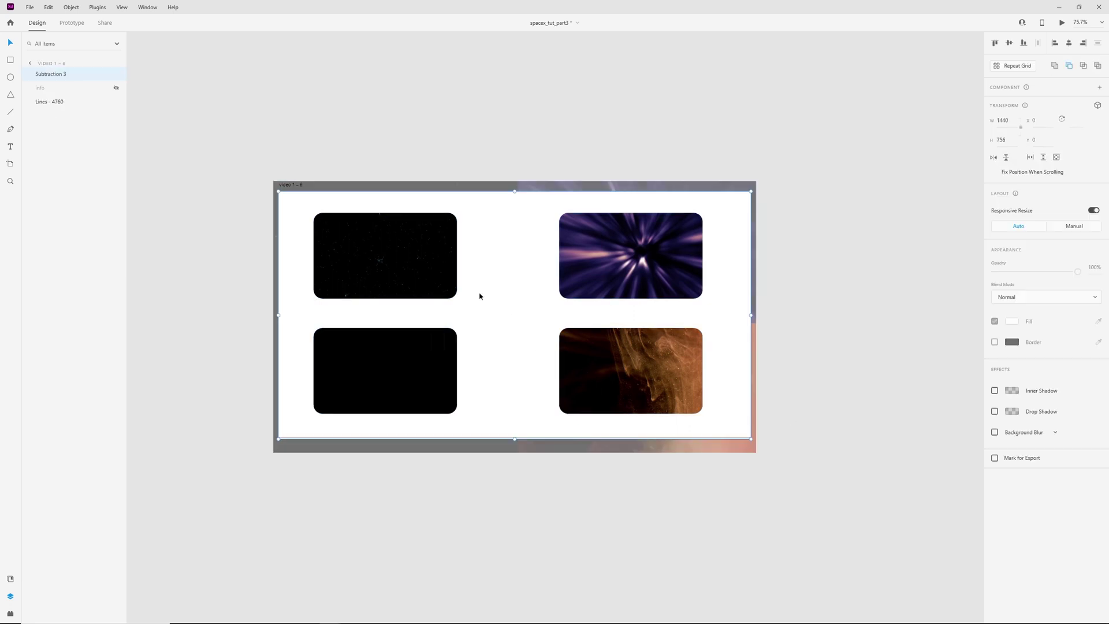
left_click(449, 136)
left_click(288, 185)
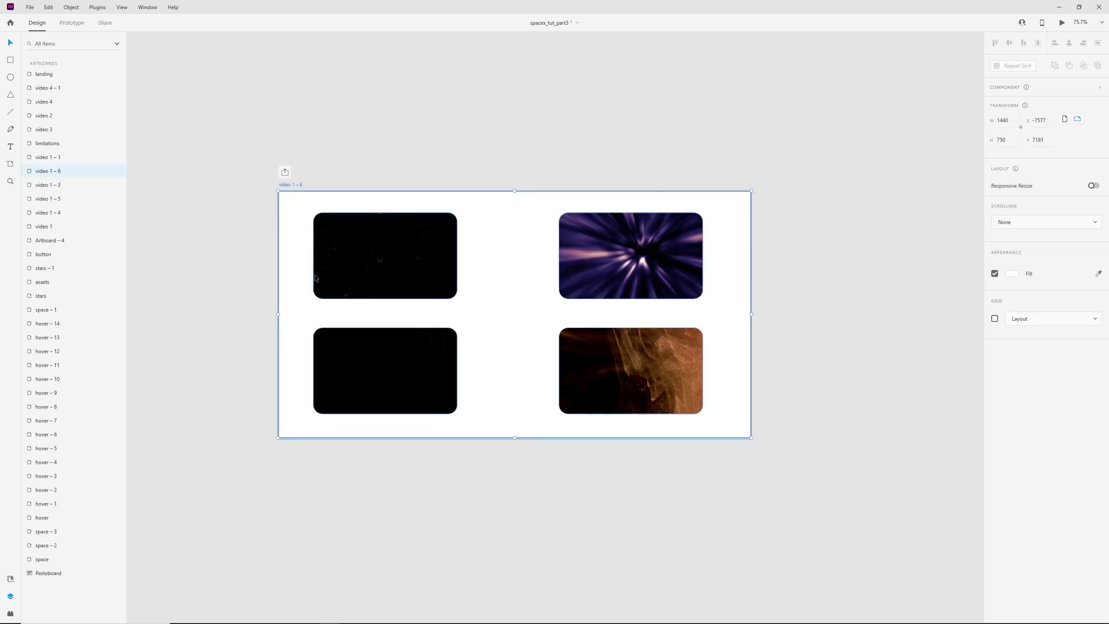
Preview the video 1 – 6 artboard to check the videos playing inside the four cut-out cards, and close the preview
key("ctrl+Return")
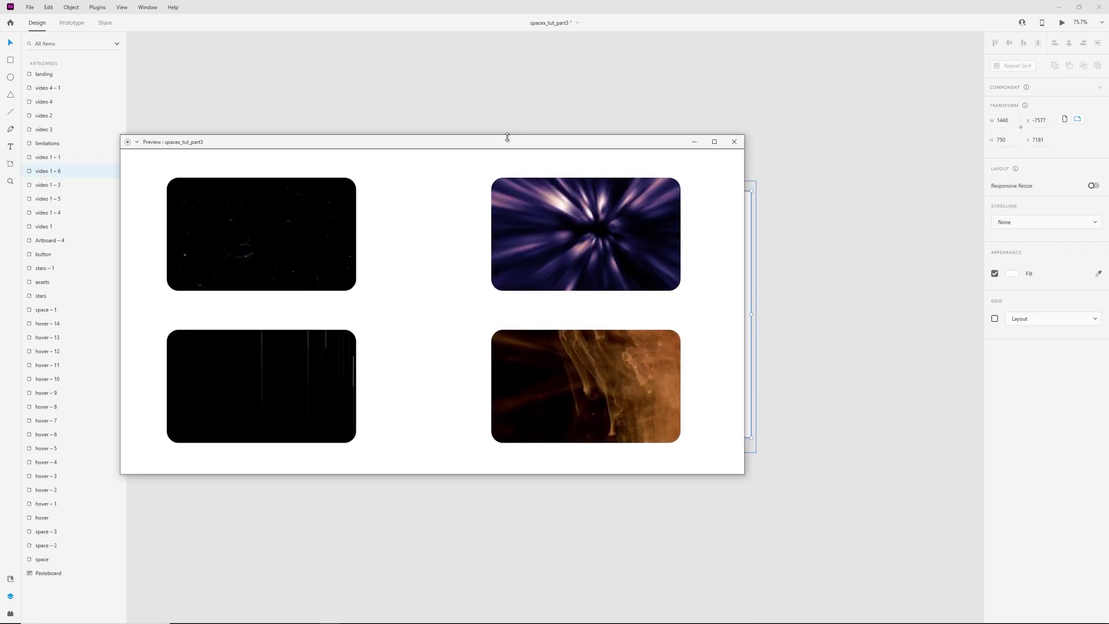
left_click_drag(508, 138, 547, 135)
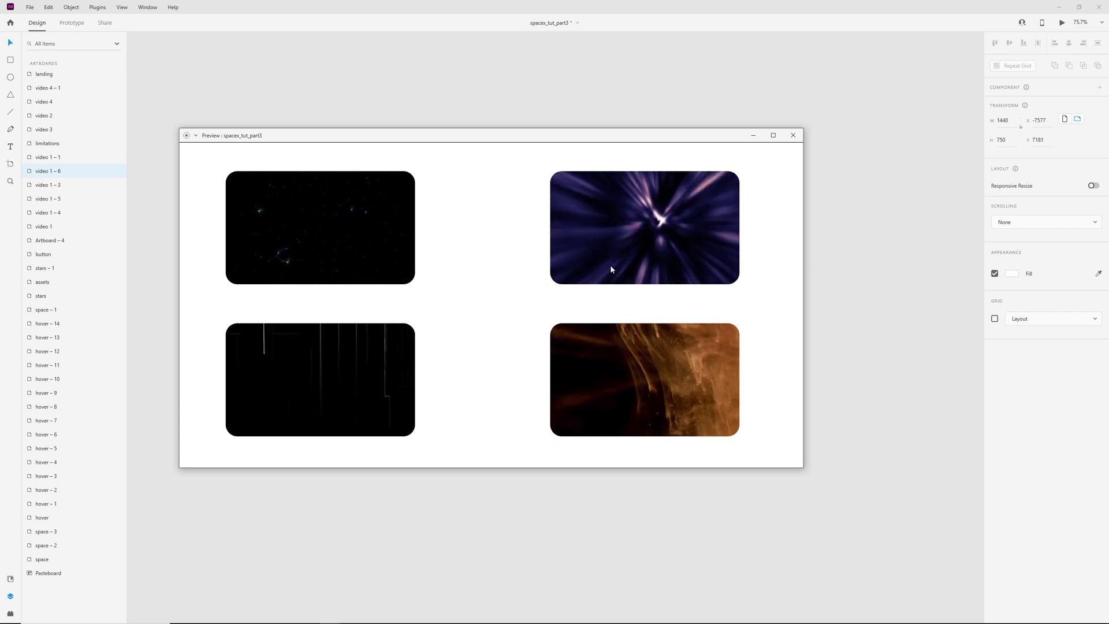
left_click(792, 136)
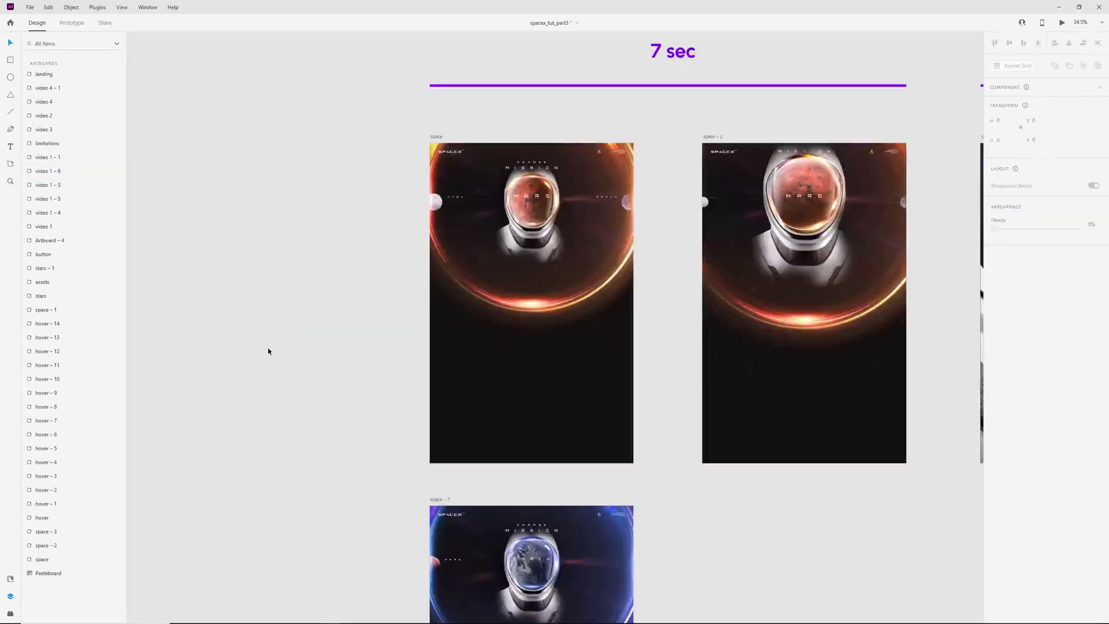
Duplicate the space artboard and place the copy to the left of the original
left_click_drag(439, 137, 378, 118)
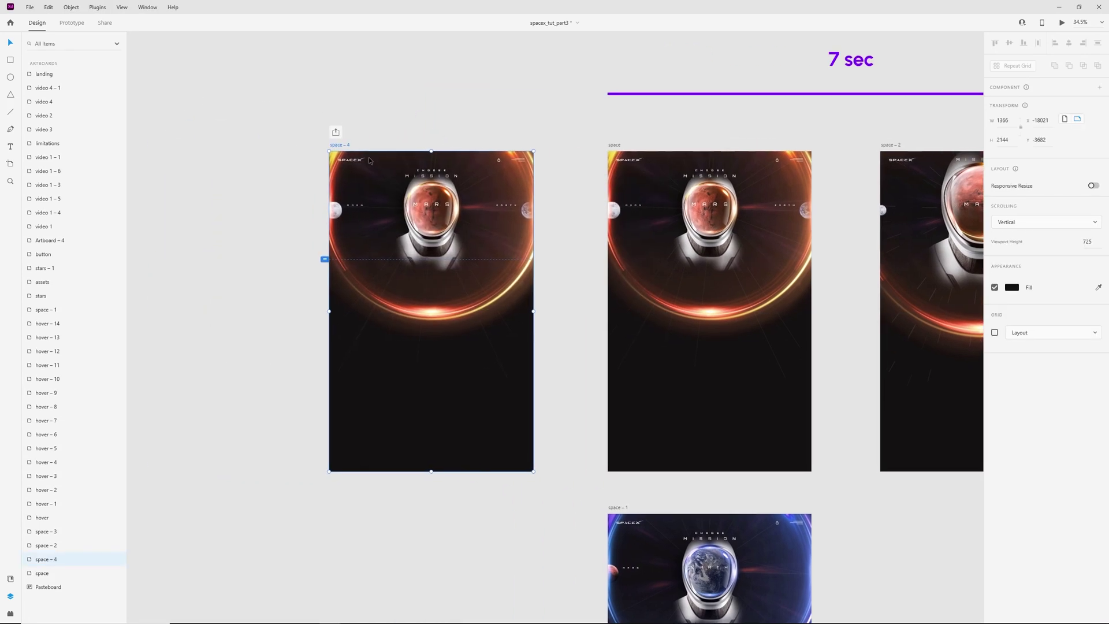
scroll(384, 194, "up", 3)
left_click(407, 524)
left_click_drag(500, 480, 451, 495)
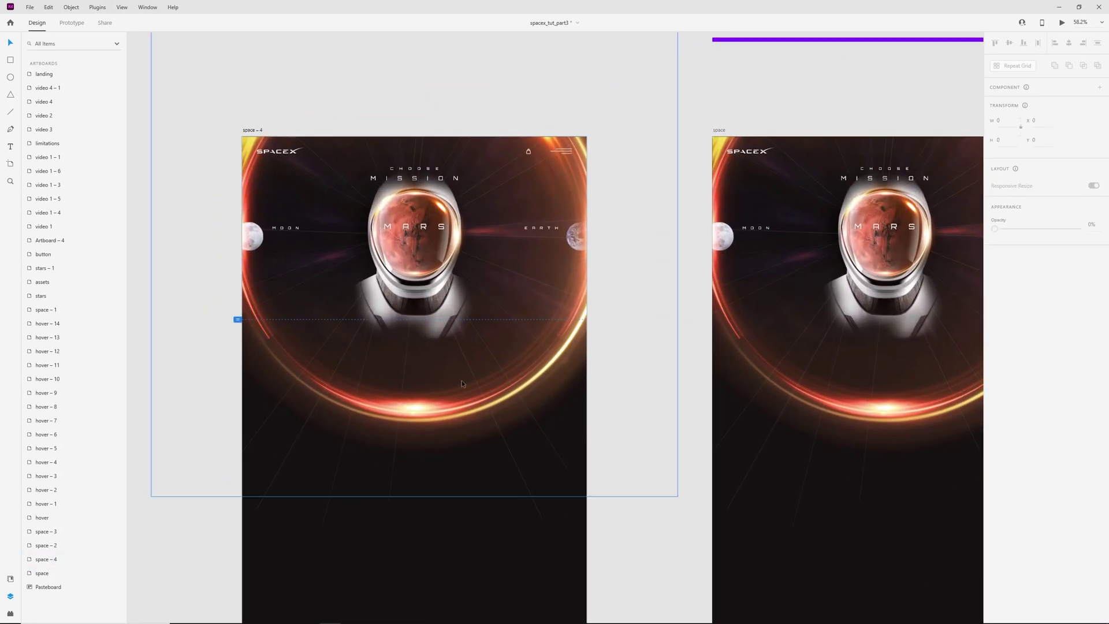
Unlock the suit and suit_ref layers on the duplicated space artboard and set the header's opacity to 0%
left_click(269, 154)
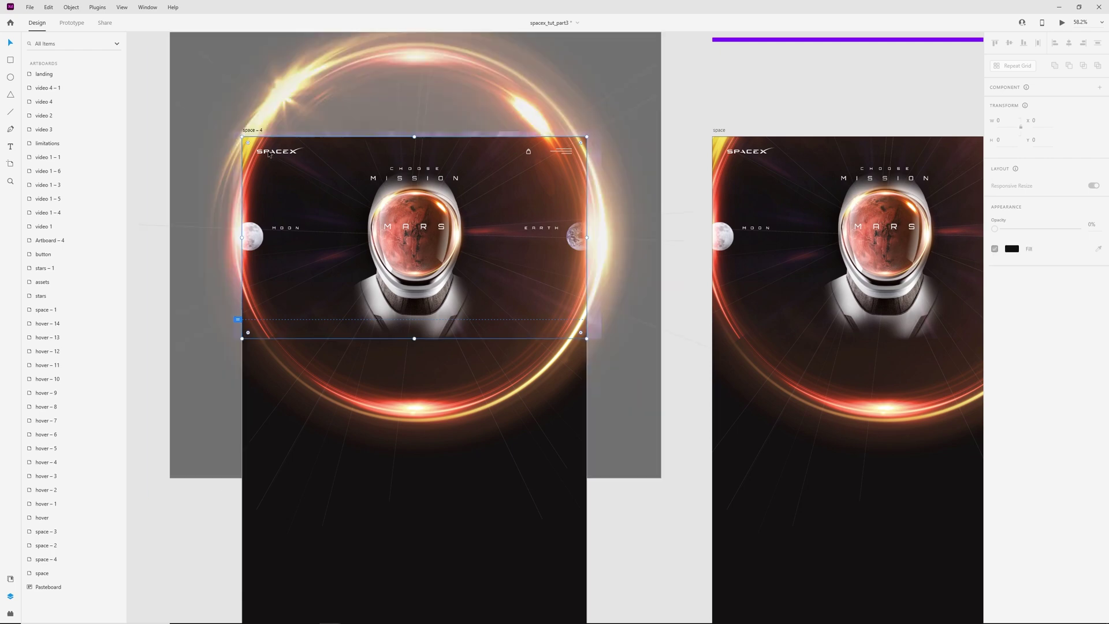
left_click(105, 171)
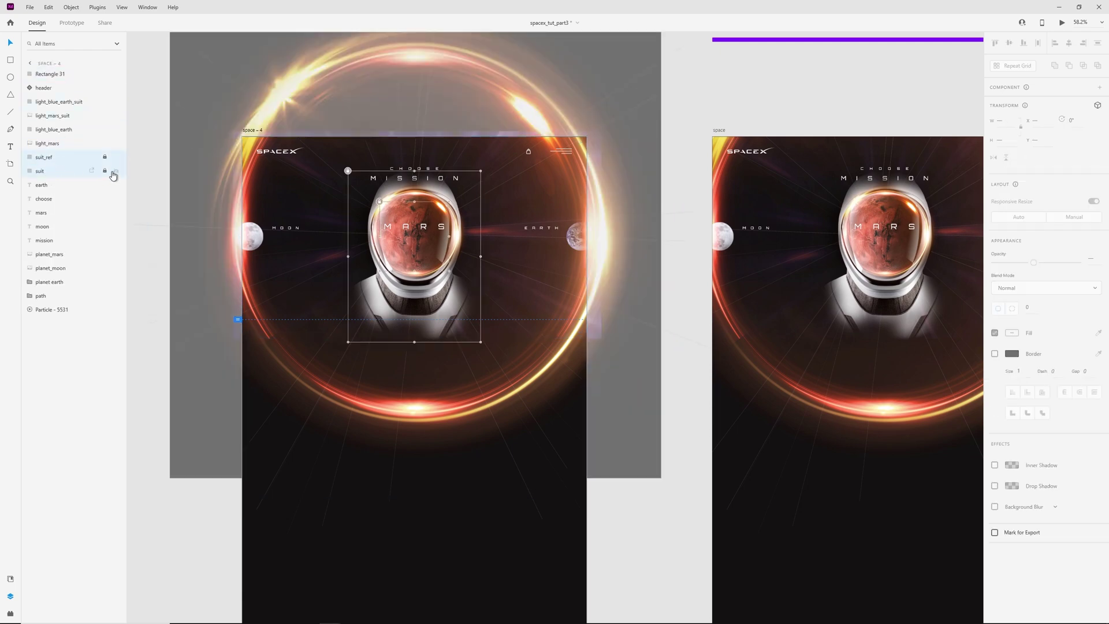
left_click(63, 296)
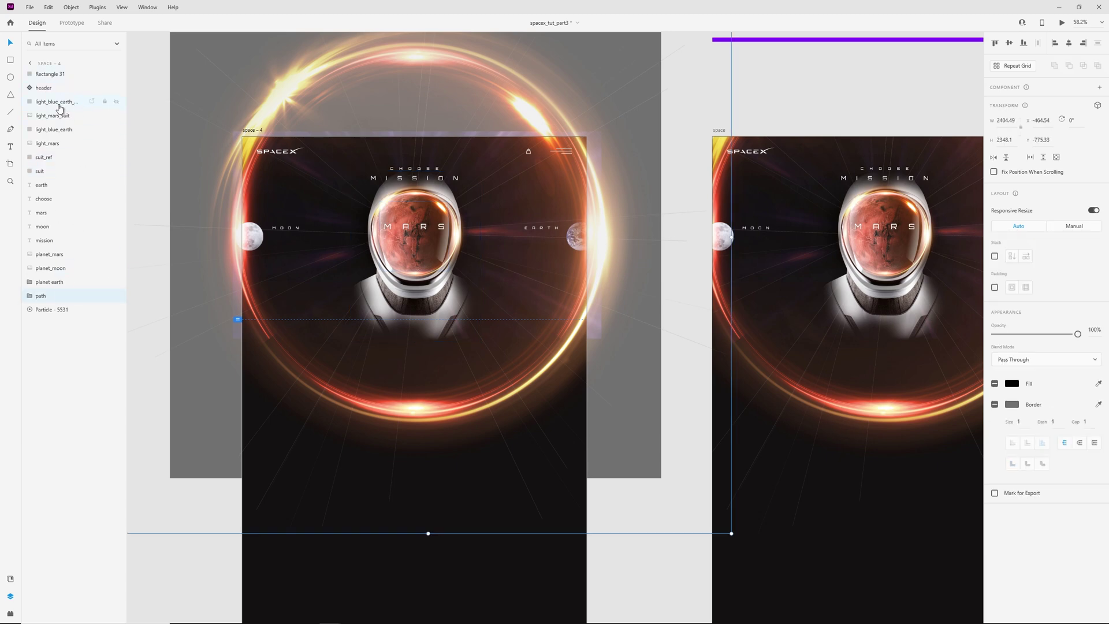
left_click(49, 91)
left_click_drag(1039, 299, 995, 294)
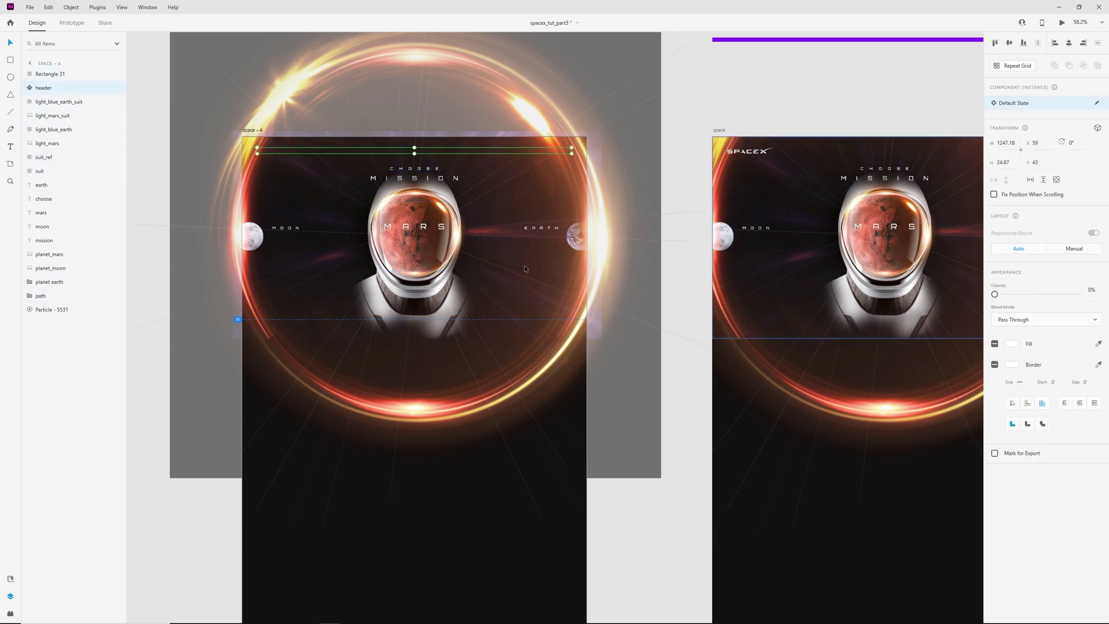
Select all layers from light_blue_earth_suit through path and scale them down together around the middle of the space scene
left_click(51, 282)
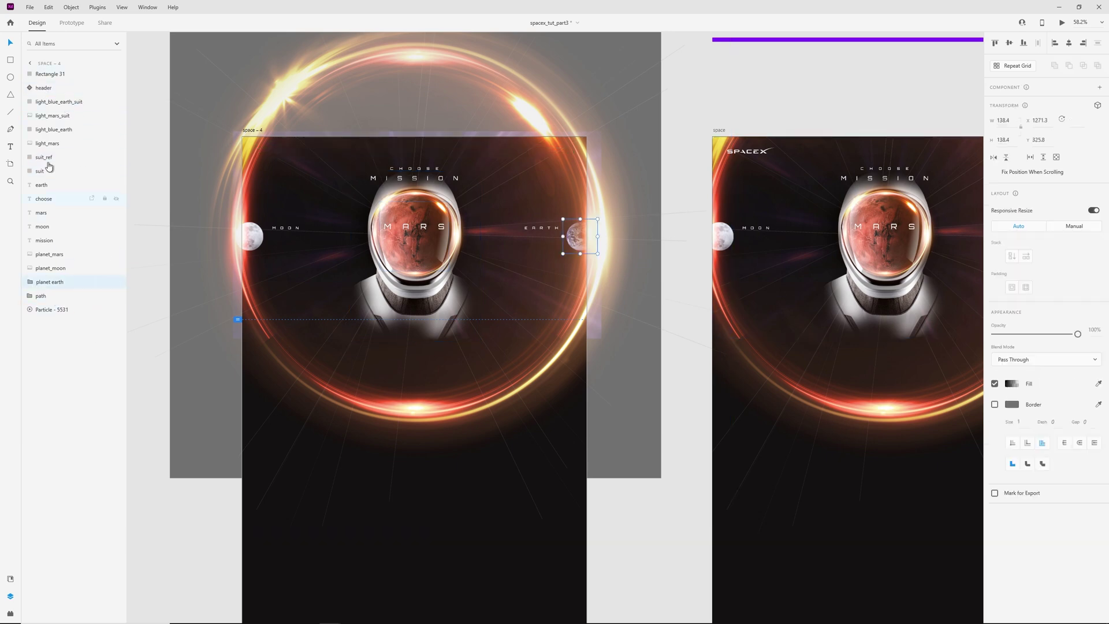
left_click(59, 103, "shift")
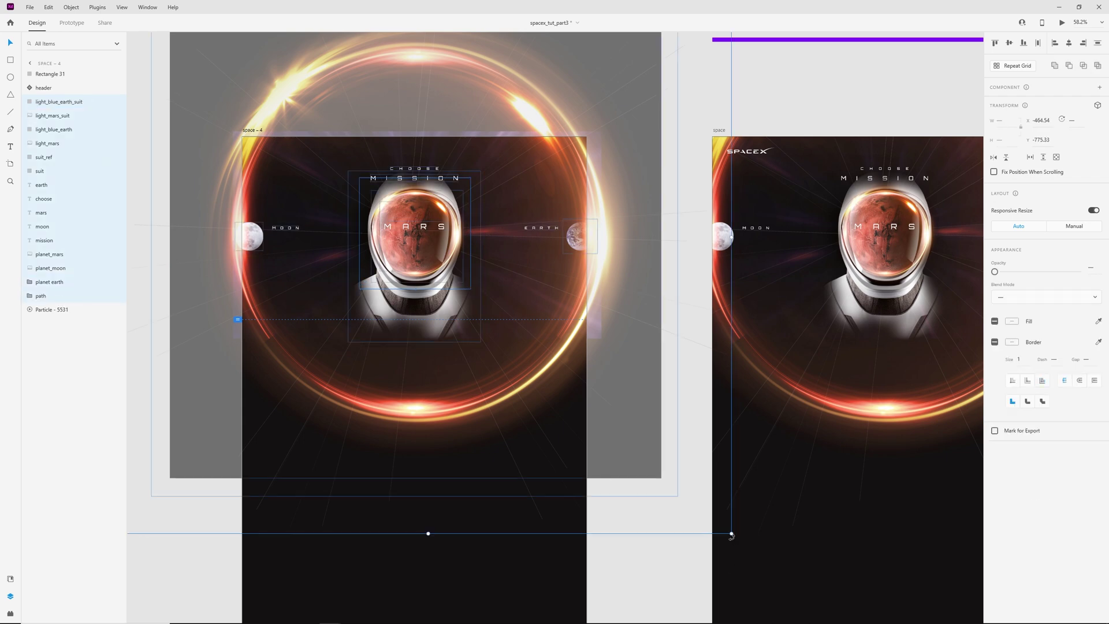
left_click_drag(731, 533, 553, 247)
left_click_drag(462, 263, 450, 251)
key("ctrl+z")
key("ctrl+z")
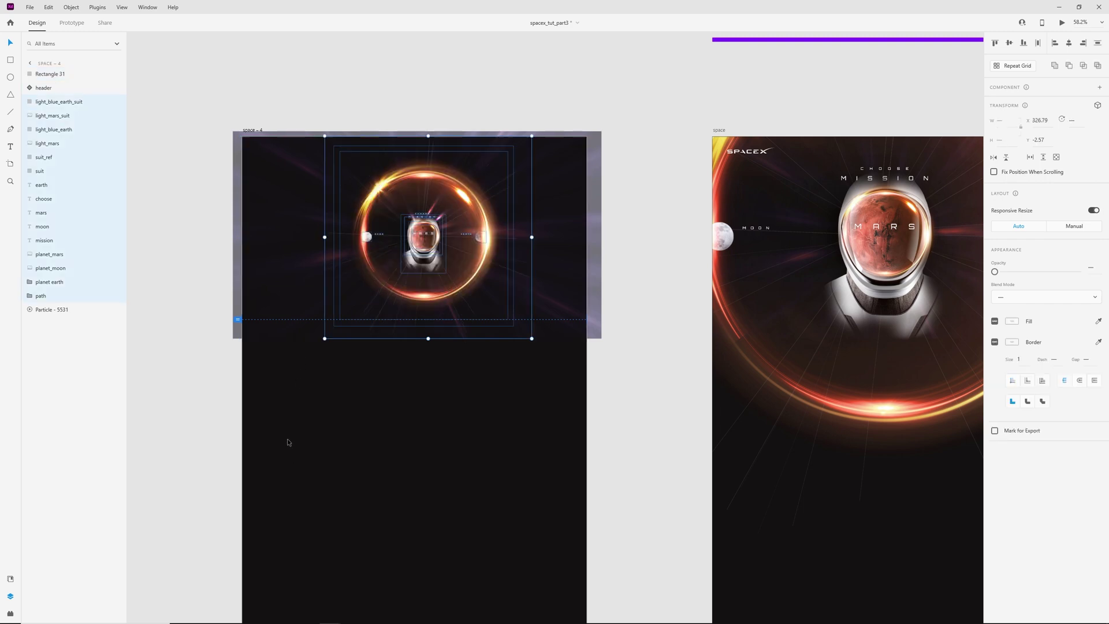
Rotate the selected planet and astronaut layers about 45° counterclockwise and nudge them to X 129.39, Y -211.6
left_click_drag(533, 342, 563, 242)
key("shift+Left")
key("shift+Up")
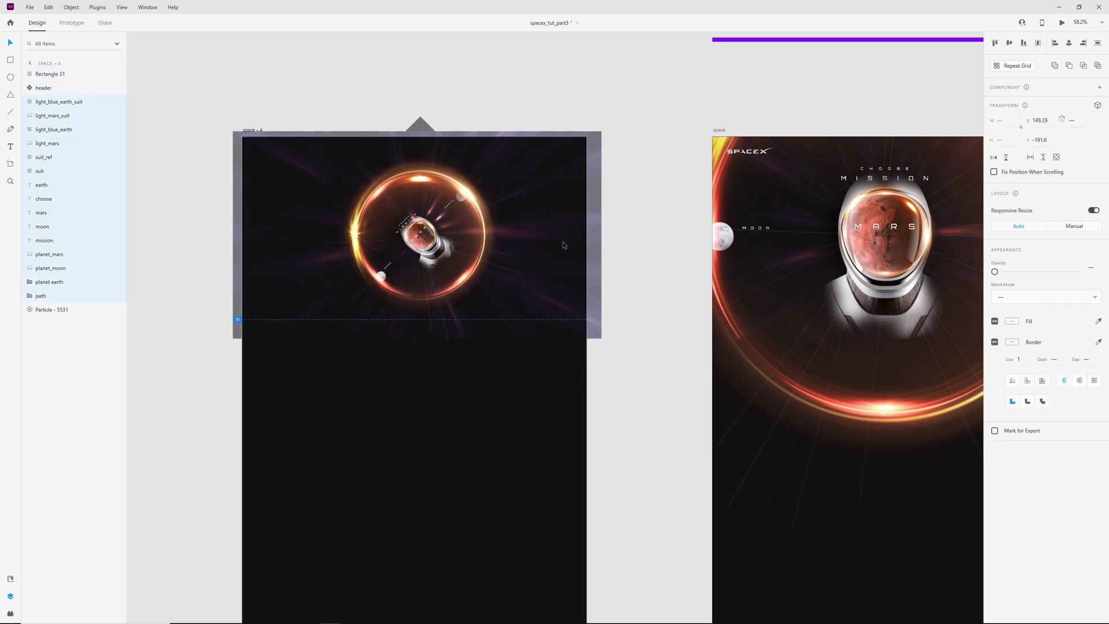
key("Left")
key("Left")
key("Left")
key("Left")
key("Left")
key("Left")
key("Left")
key("Left")
key("Left")
key("Left")
key("Left")
key("Left")
key("Left")
key("Left")
key("Left")
key("Left")
key("Left")
key("Left")
key("Left")
key("Left")
key("Up")
key("Up")
key("Up")
key("Up")
key("Up")
key("Up")
key("Up")
key("Up")
key("Up")
key("Up")
key("Up")
key("Up")
key("Up")
key("Up")
key("Up")
key("Up")
key("Up")
key("Up")
key("Up")
key("Up")
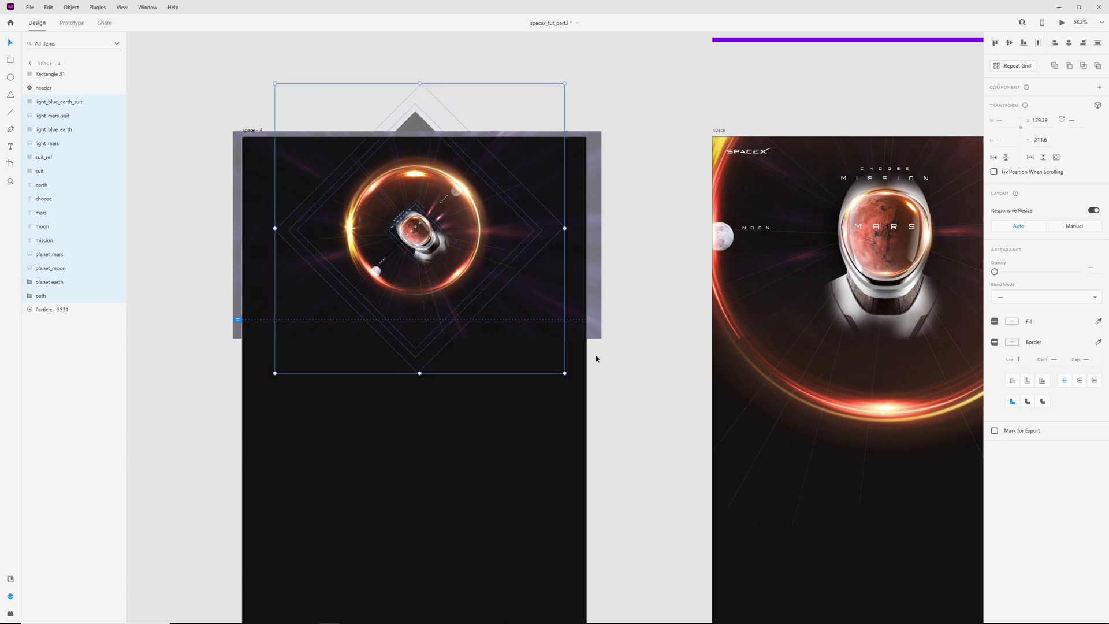
Shrink the rotated layers further into a tiny ring at the centre of the scene, at about X 534.7, Y 193.71
left_click_drag(560, 370, 450, 276)
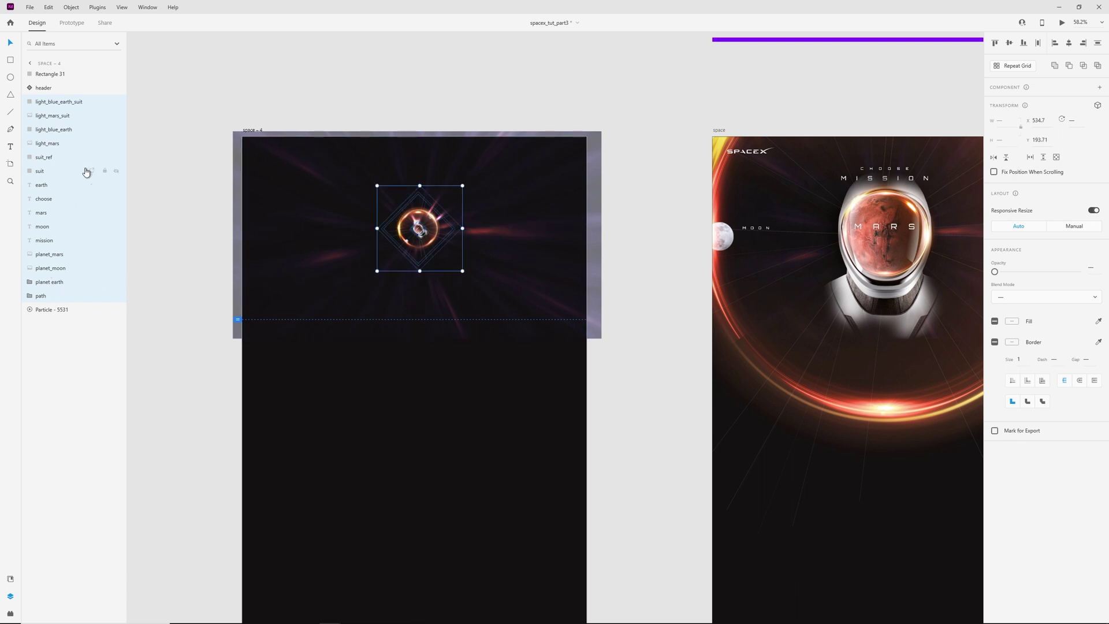
left_click(377, 432)
scroll(423, 216, "up", 5)
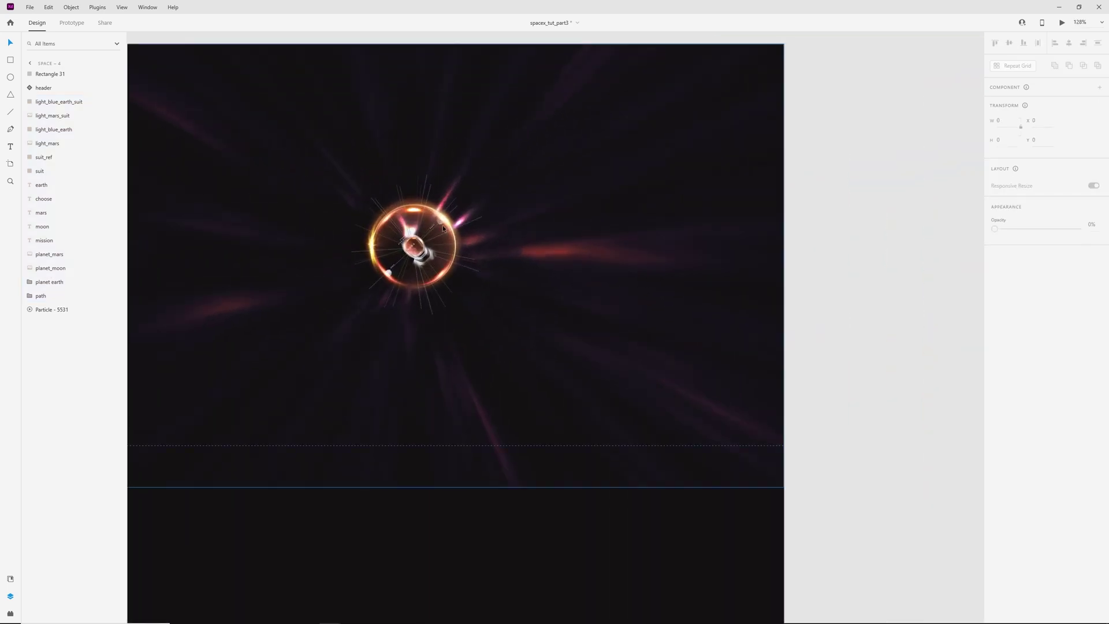
scroll(454, 296, "down", 5)
Preview the space – 4 artboard to check the shrunken ring over the moving background, and close the preview
left_click(269, 174)
key("ctrl+Return")
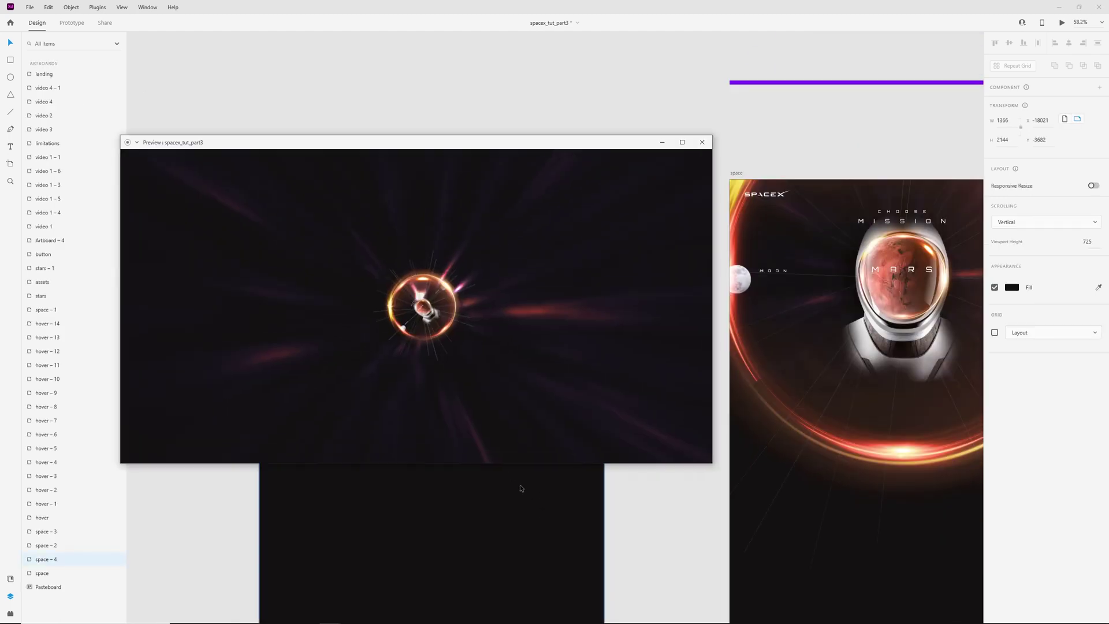
left_click(708, 145)
scroll(279, 143, "down", 3)
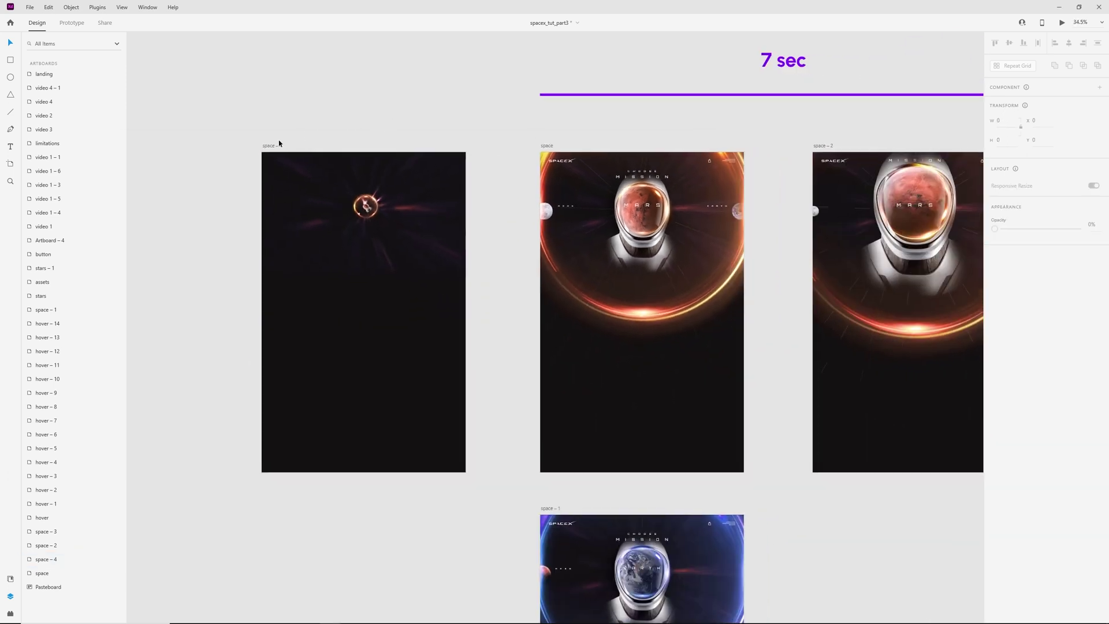
Link the space – 4 artboard to space with a Tap trigger, Auto-Animate, Ease In-Out easing and 2 s duration
left_click(269, 144)
key("ctrl+Tab")
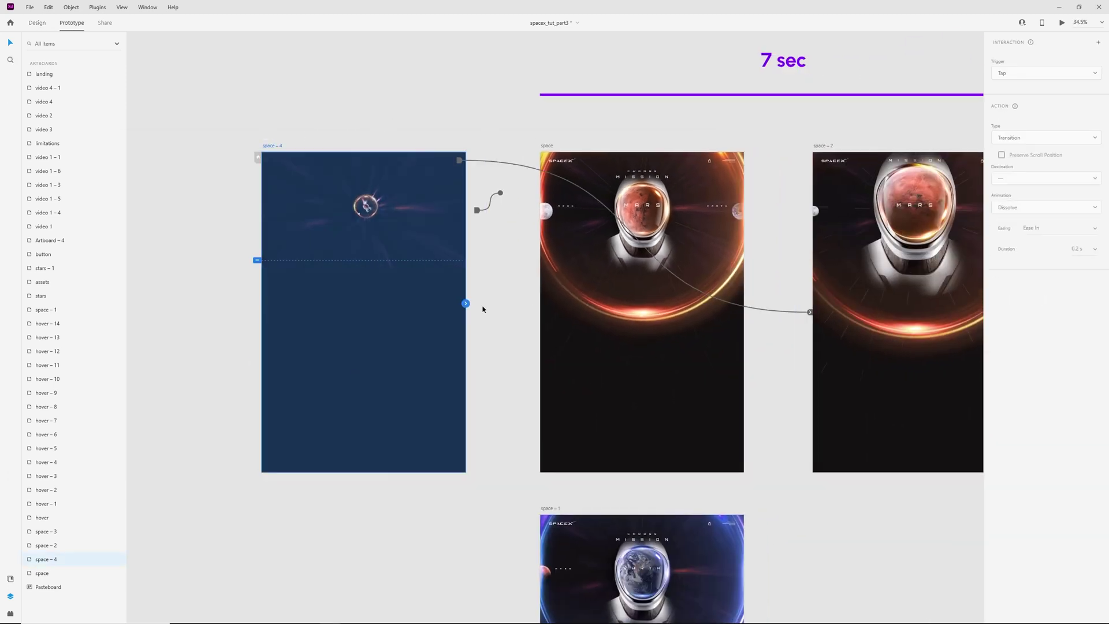
left_click_drag(465, 303, 613, 243)
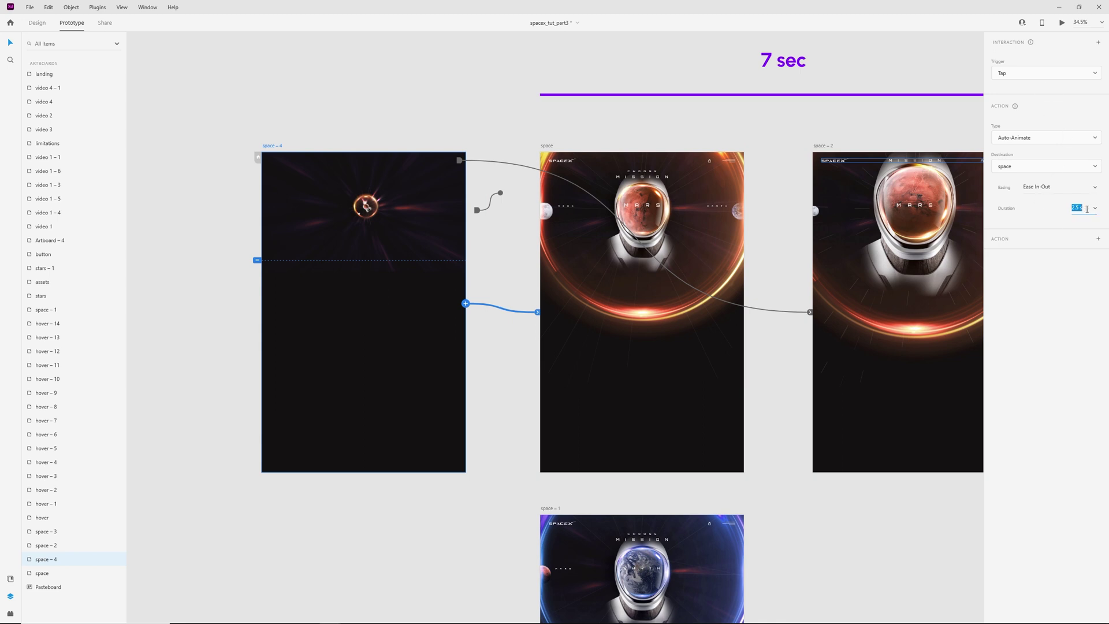
left_click(353, 97)
Preview the tap transition from space – 4 to space, and close the preview
left_click(273, 146)
key("ctrl+Return")
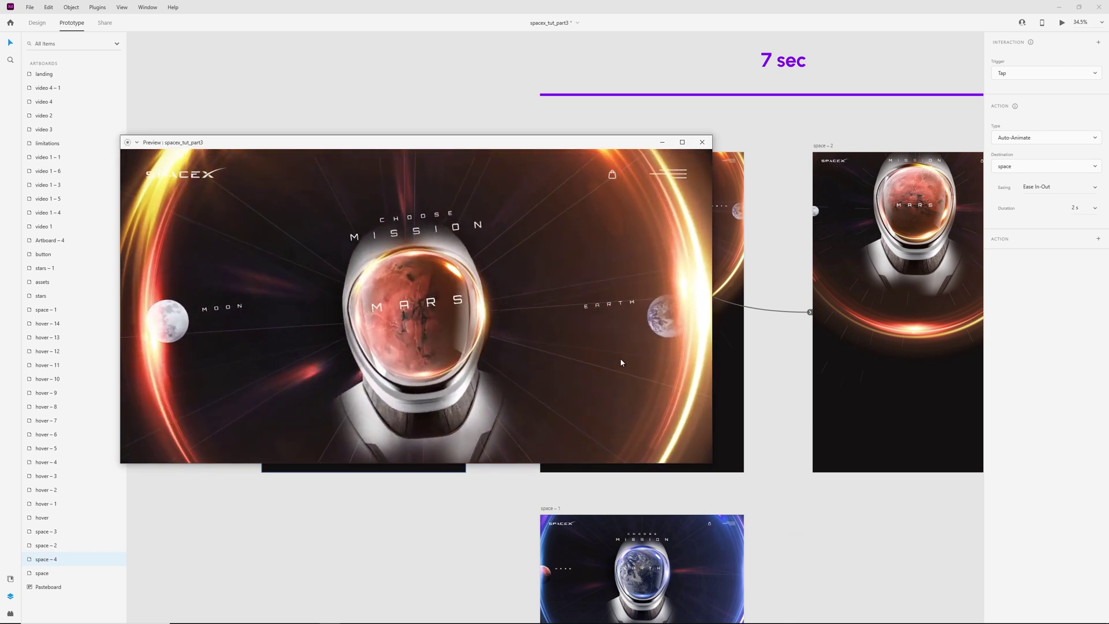
left_click(703, 145)
left_click(287, 144)
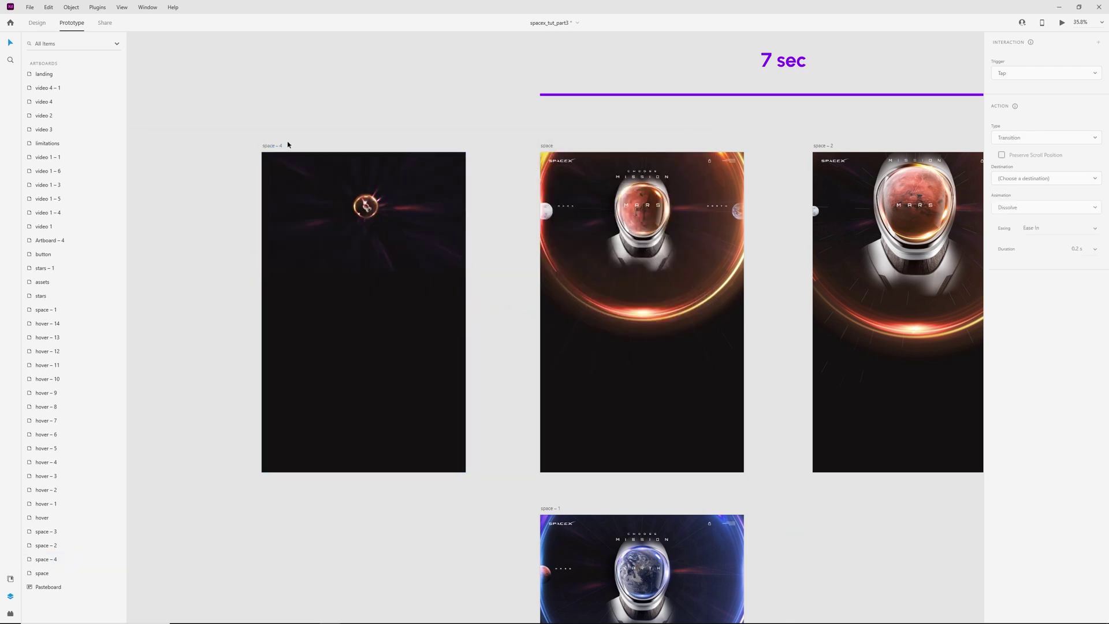
Draw a 1366 × 858 rectangle over the upper part of the space – 4 artboard and remove its border
scroll(289, 139, "up", 3)
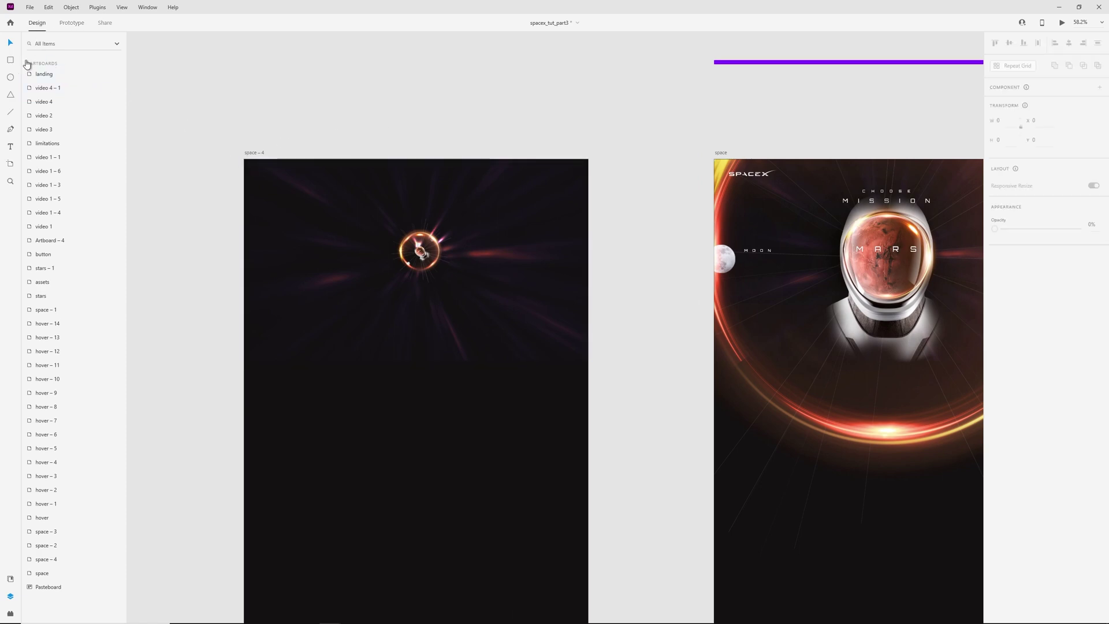
mouse_move(243, 159)
left_mouse_down()
mouse_move(567, 389)
mouse_move(589, 375)
left_mouse_up()
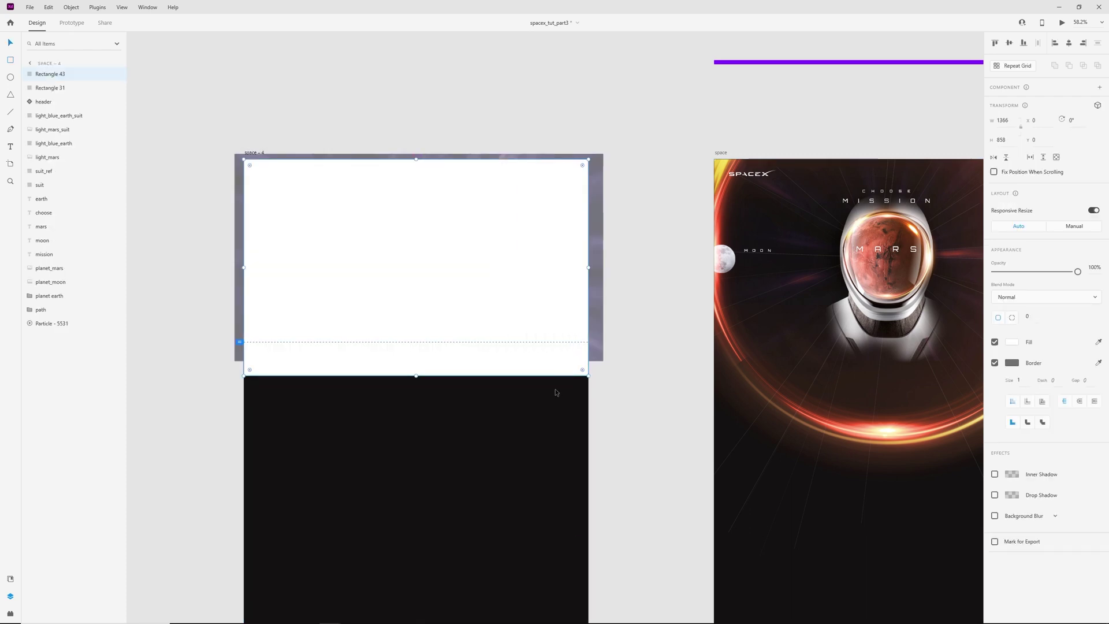
left_click(994, 363)
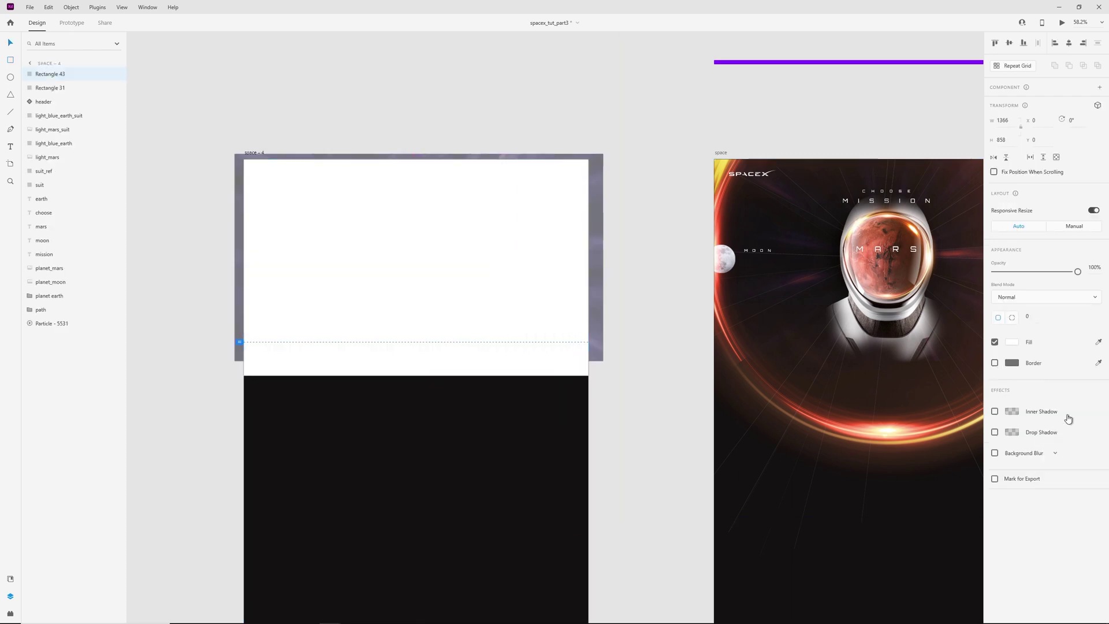
Give the rectangle a background blur with amount 32 and brightness 7
left_click(1049, 453)
left_click(1042, 458)
left_click(995, 457)
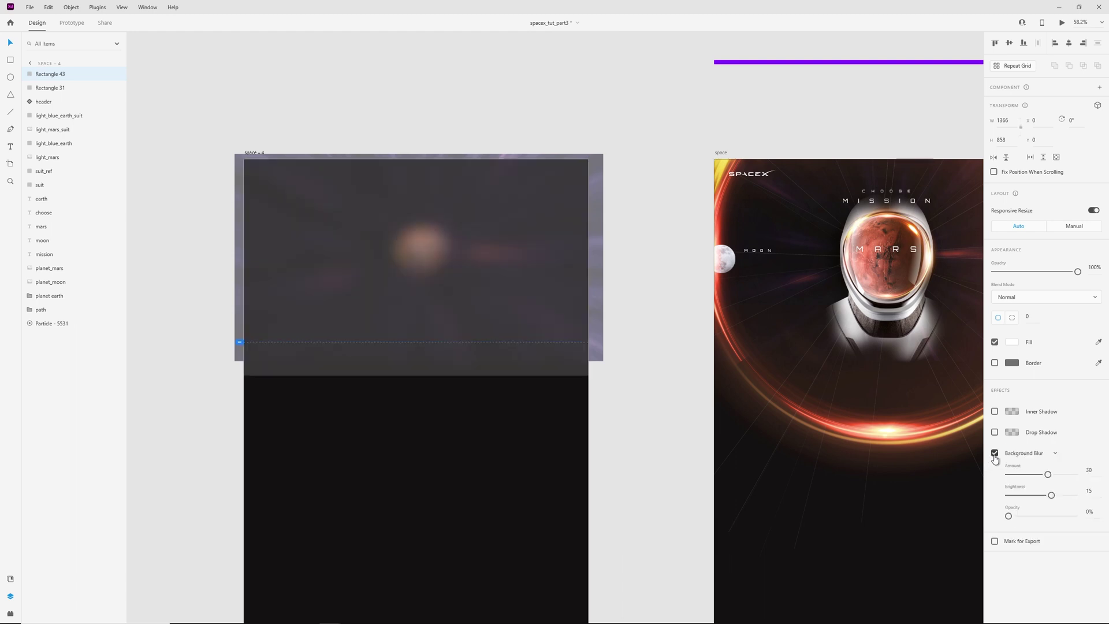
left_click(1052, 495)
mouse_move(1049, 478)
left_mouse_down()
mouse_move(1032, 496)
mouse_move(1044, 496)
left_mouse_up()
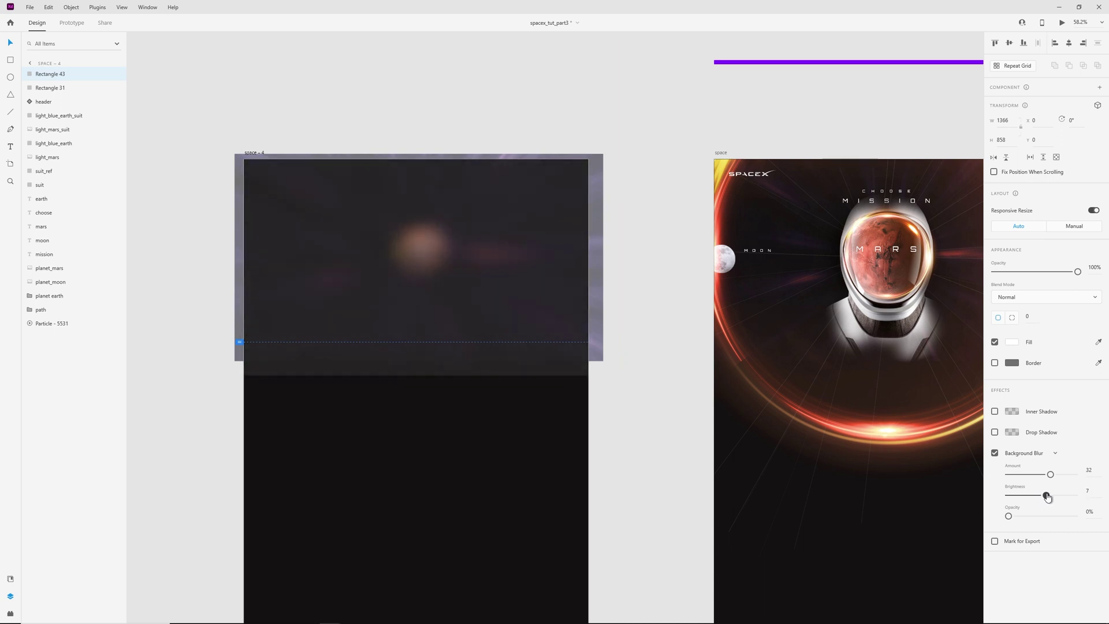
left_click_drag(1048, 497, 1046, 495)
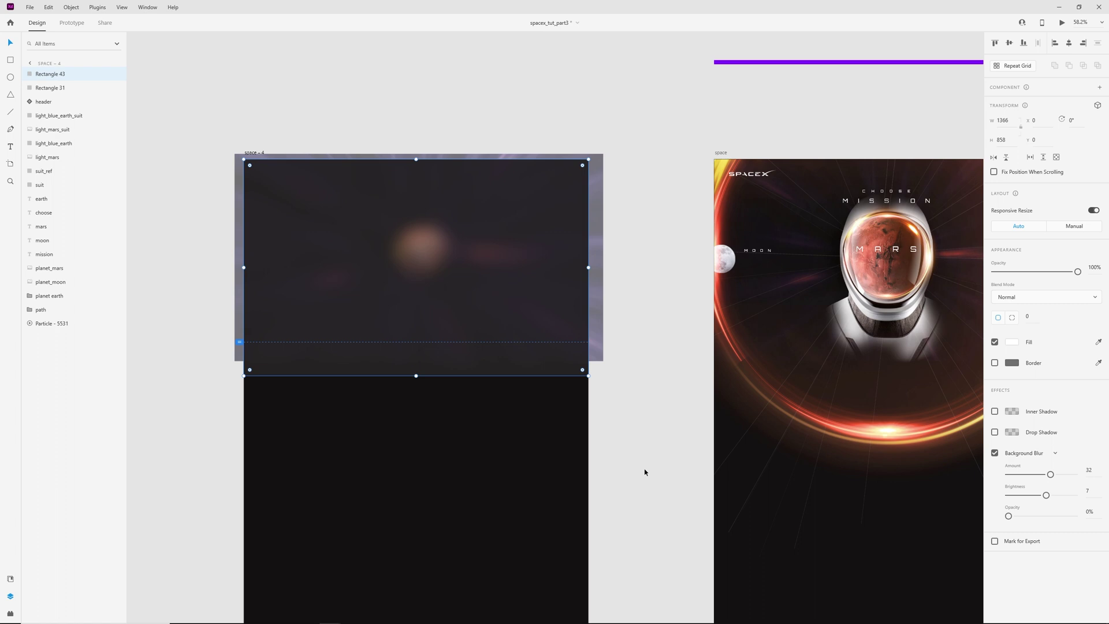
left_click(645, 472)
Preview the space – 4 artboard and play its tap transition from the blurred scene to the Mars screen
left_click(253, 152)
key("ctrl+Tab")
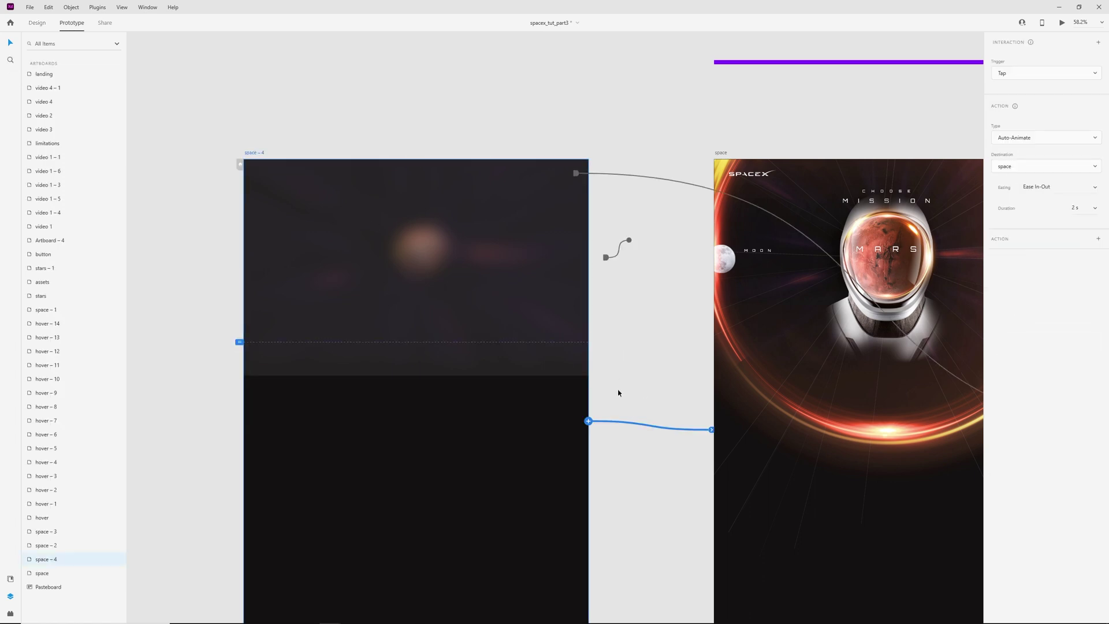
key("ctrl+Return")
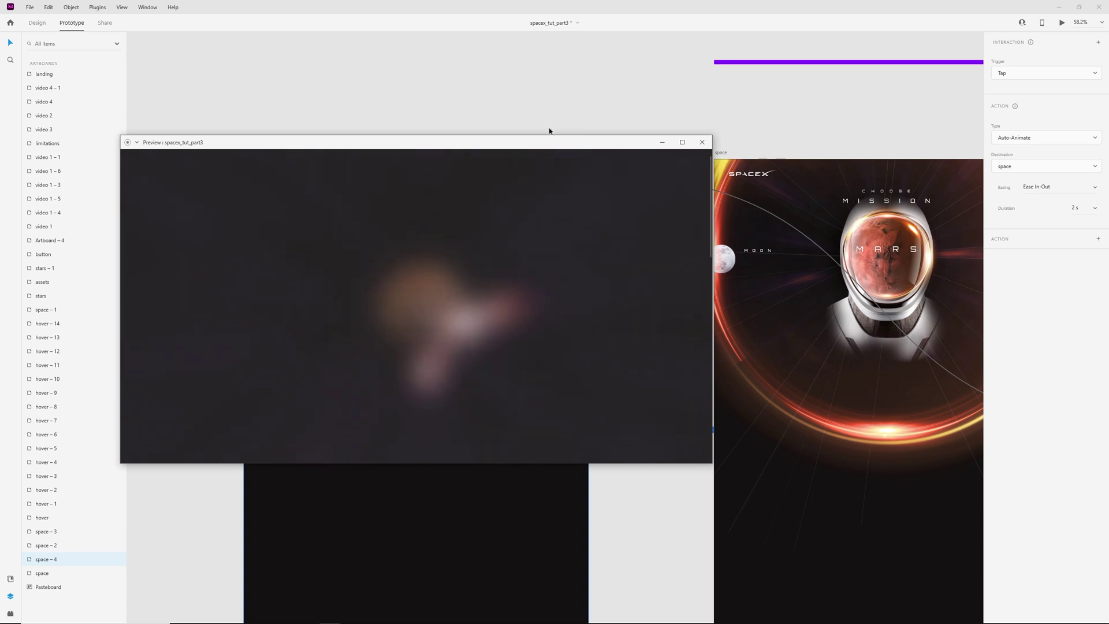
left_click_drag(550, 142, 604, 108)
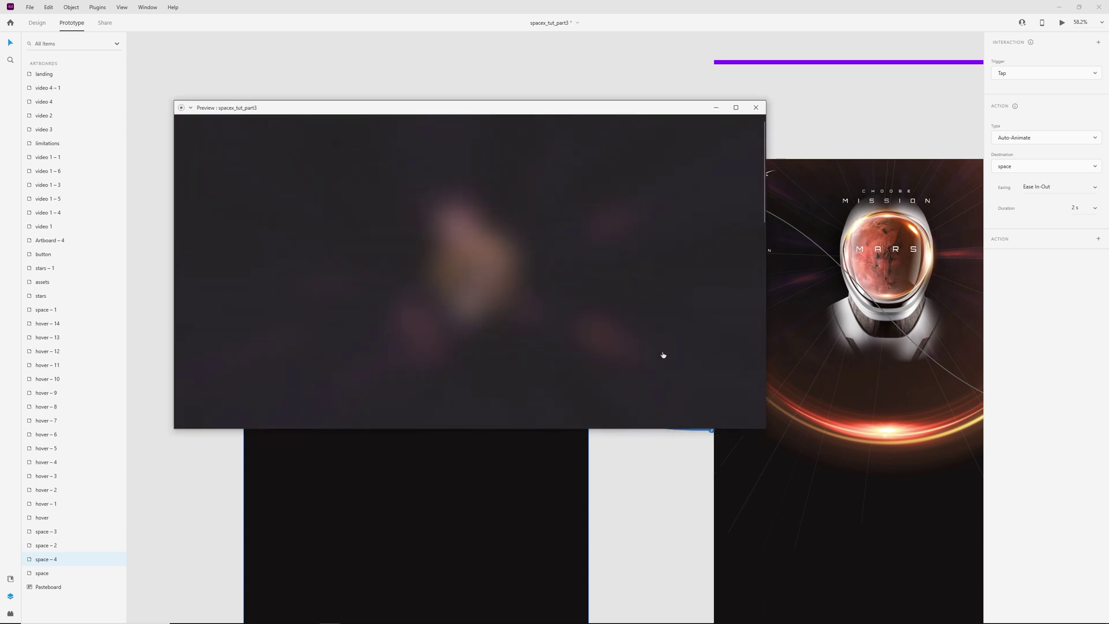
left_click(737, 397)
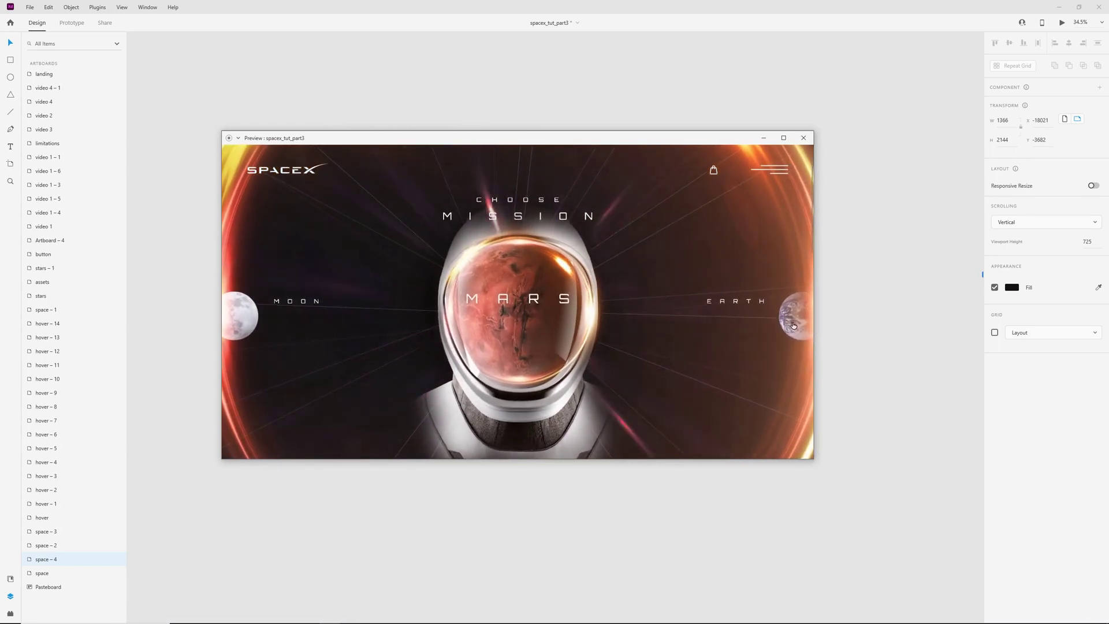
Test the preview's planet navigation from Mars to Earth and back, and view the Mars quote screen
left_click(793, 325)
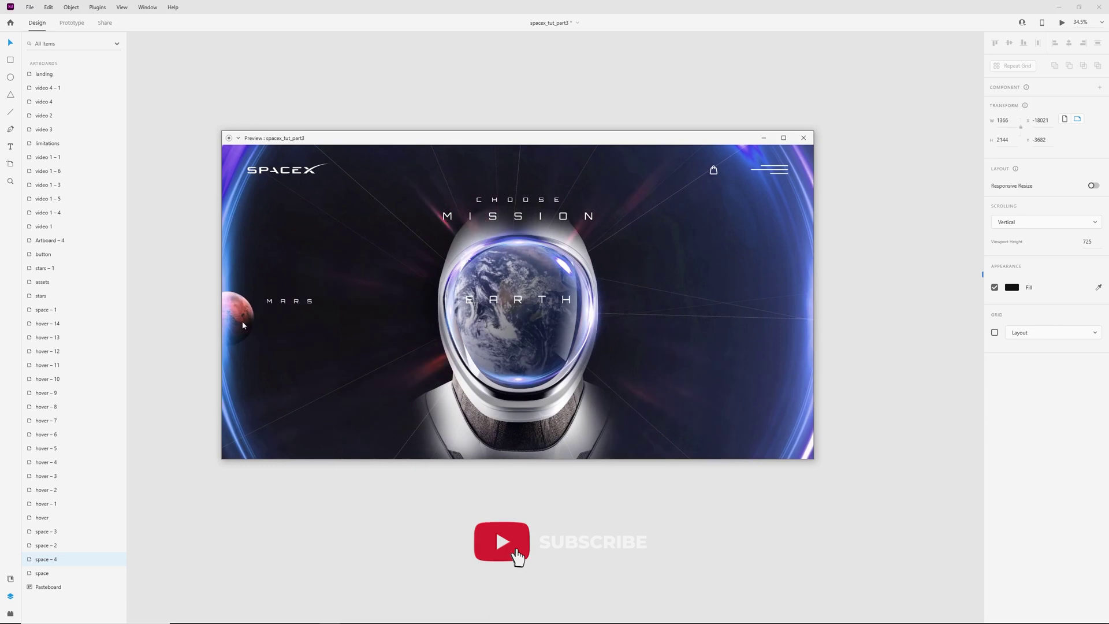
left_click(245, 327)
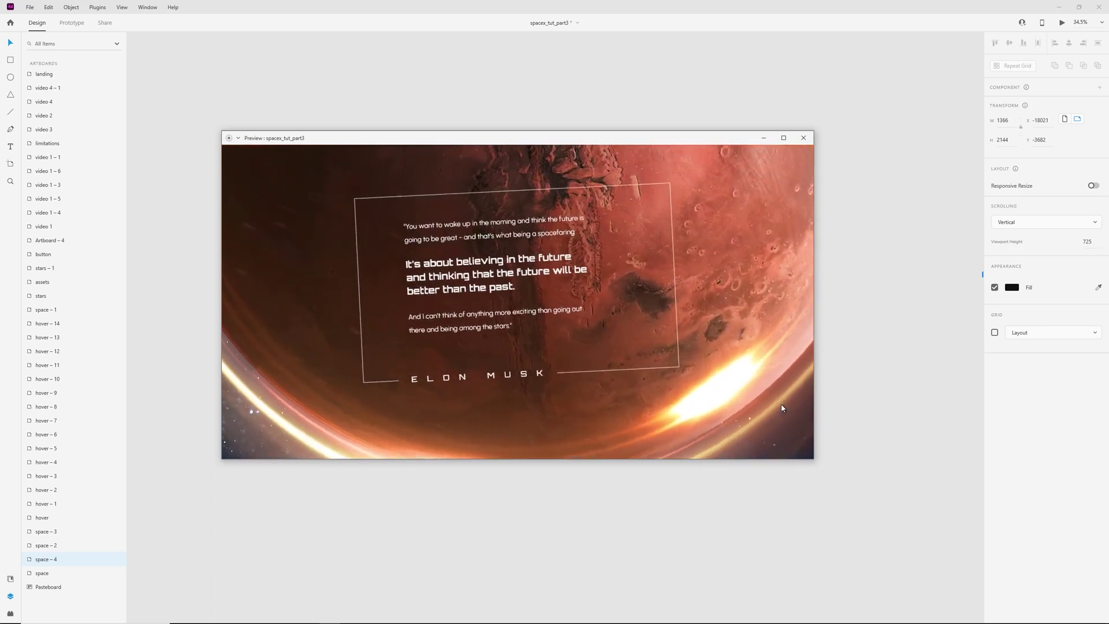
left_click(781, 408)
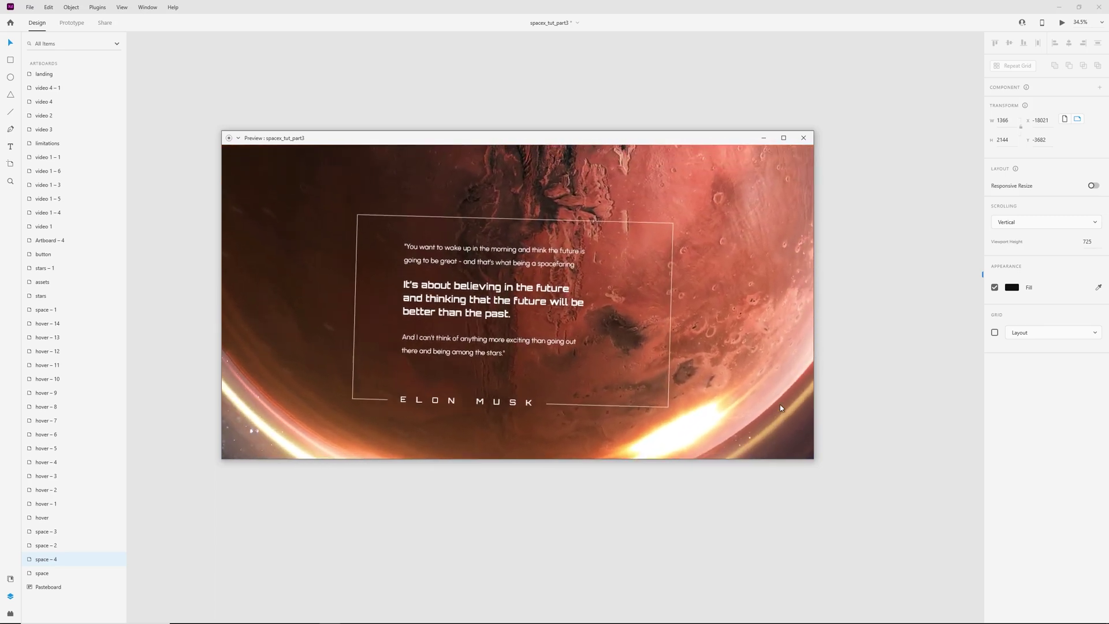